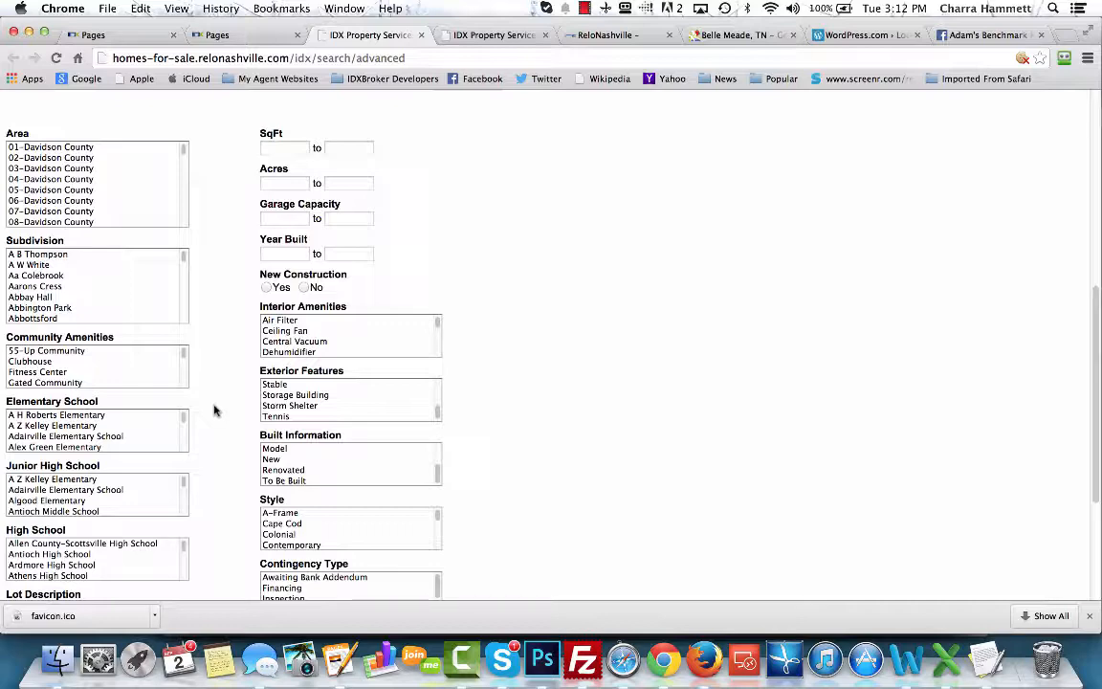
# Open the Advanced Search page's field settings for the Residential property type in the IDX Broker dashboard
pyautogui.click(253, 35)
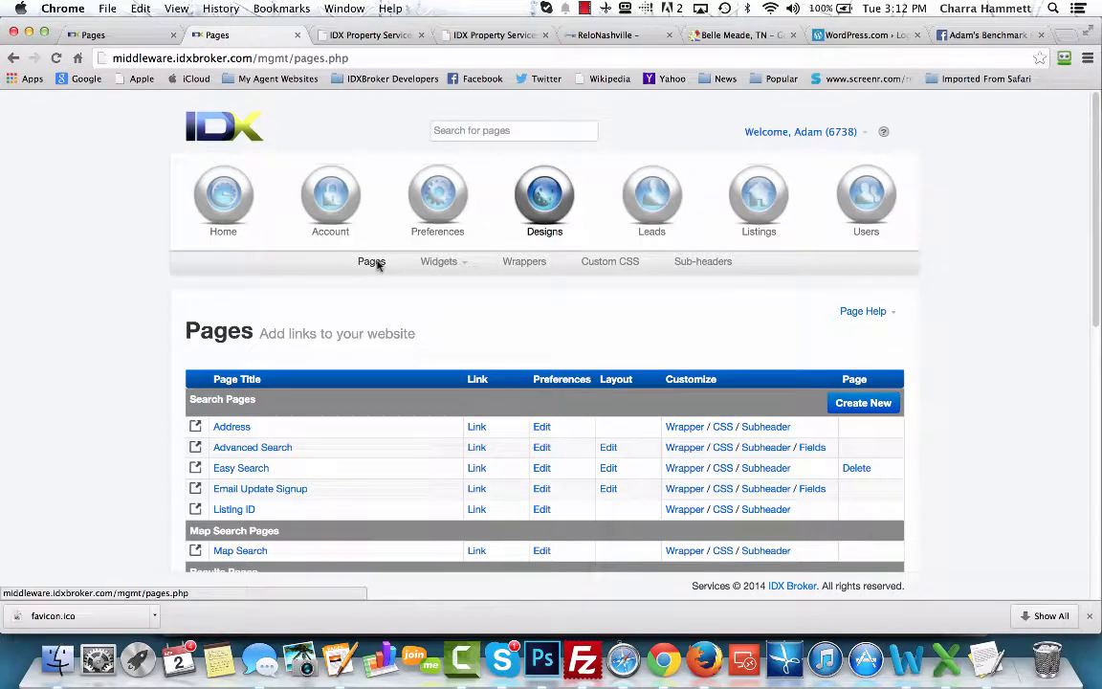
pyautogui.scroll(-4, 947, 335)
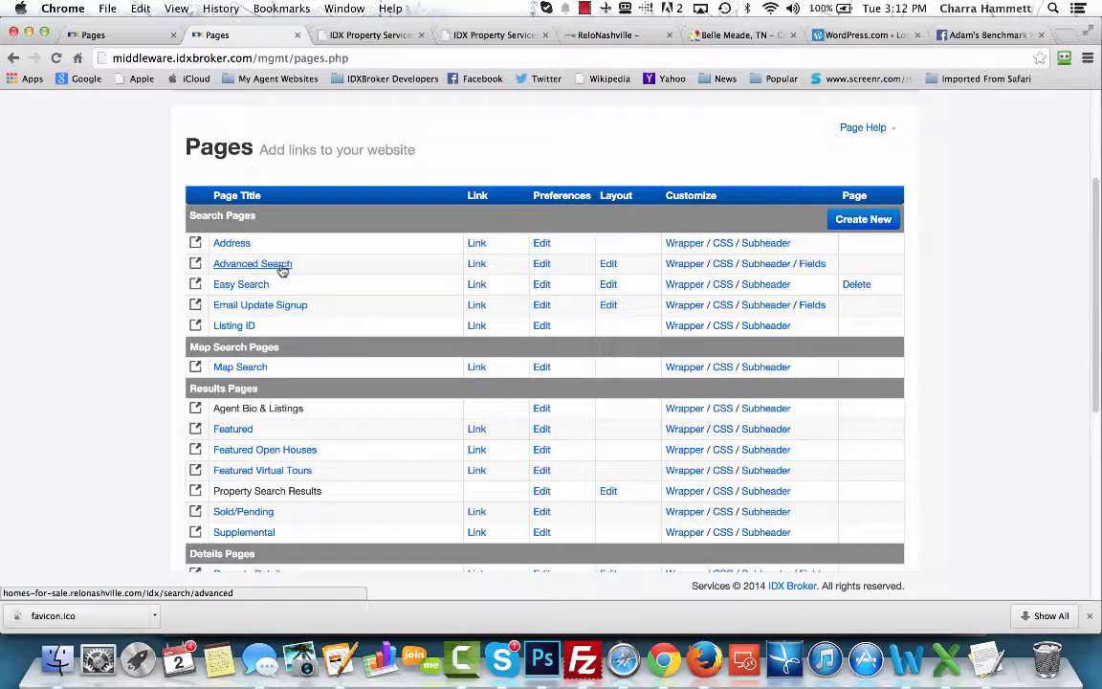
pyautogui.click(812, 264)
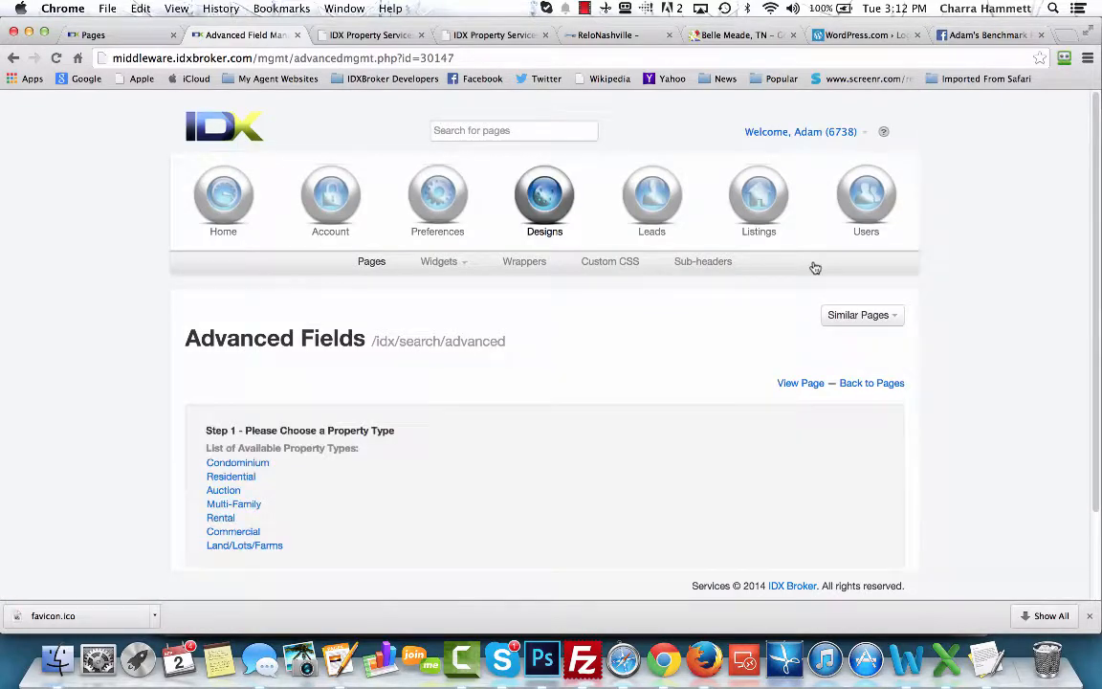
pyautogui.scroll(-2, 547, 423)
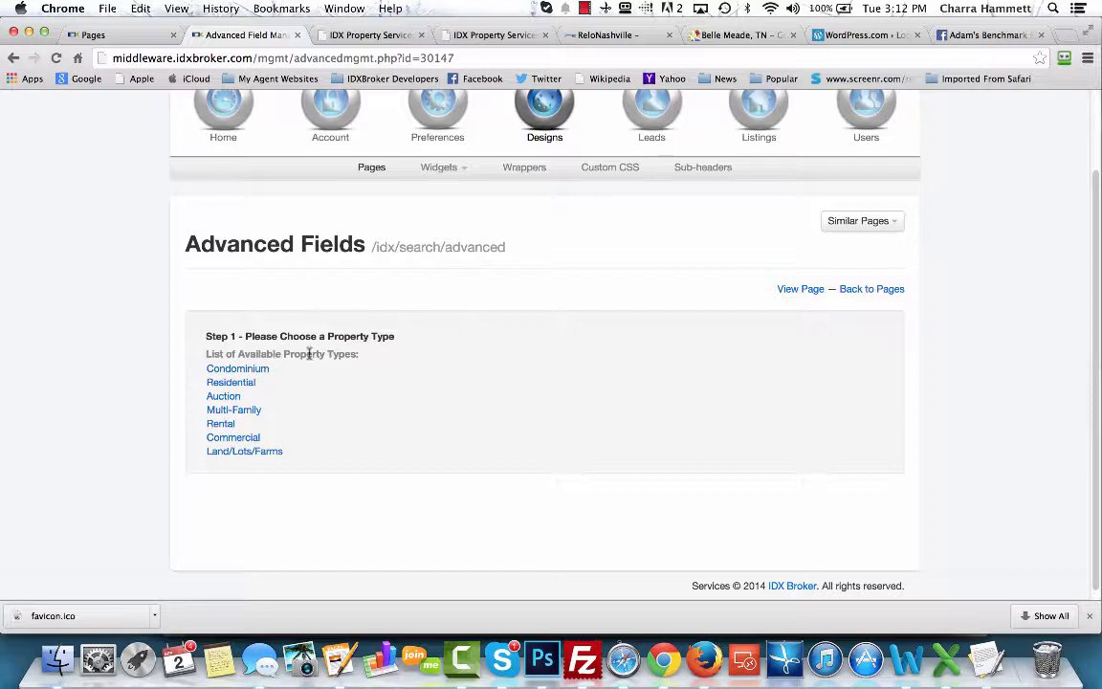
pyautogui.click(232, 383)
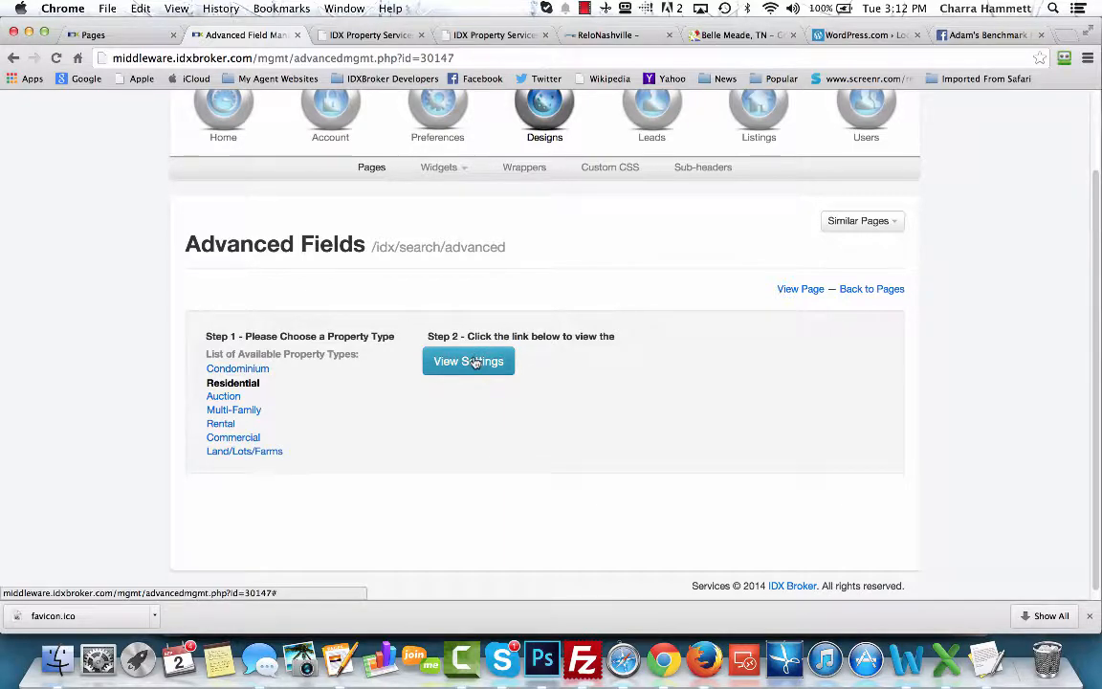
pyautogui.click(475, 361)
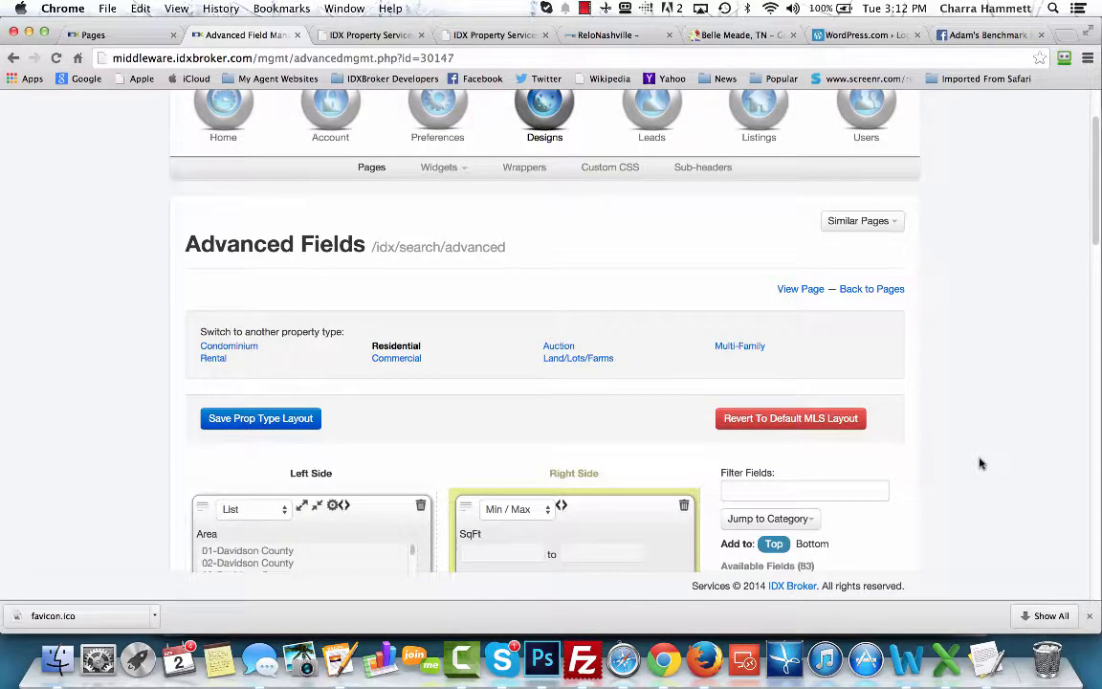
# Look through the Residential search layout and browse its list of available fields
pyautogui.scroll(-5, 980, 464)
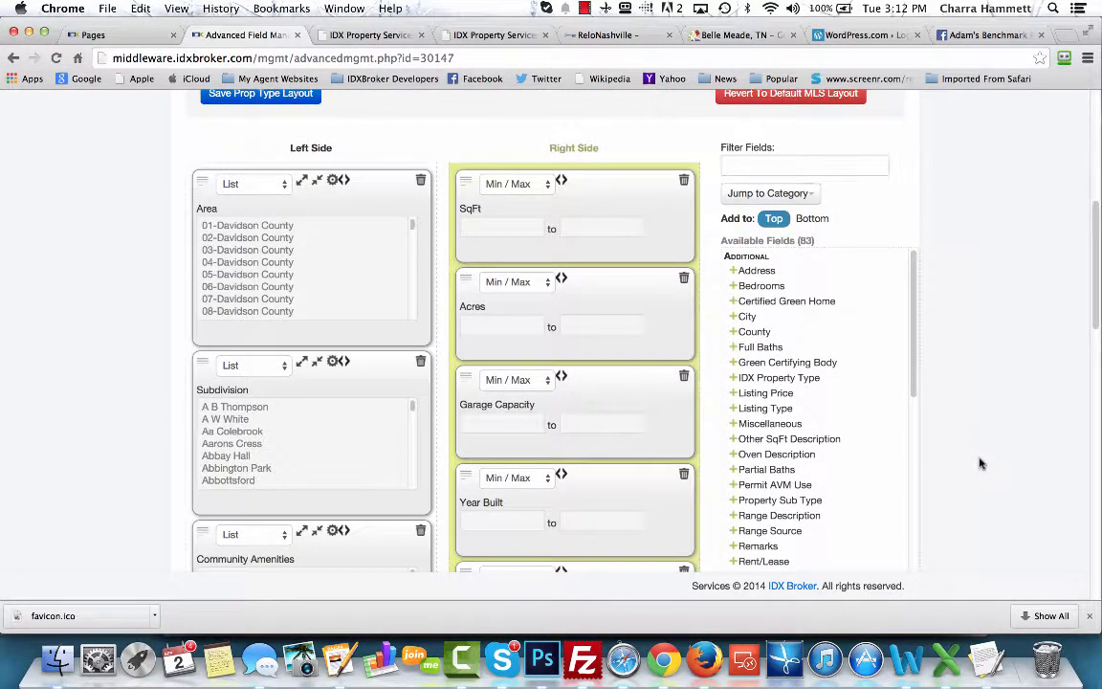
pyautogui.scroll(-5, 980, 464)
pyautogui.scroll(7, 979, 463)
pyautogui.scroll(-5, 979, 463)
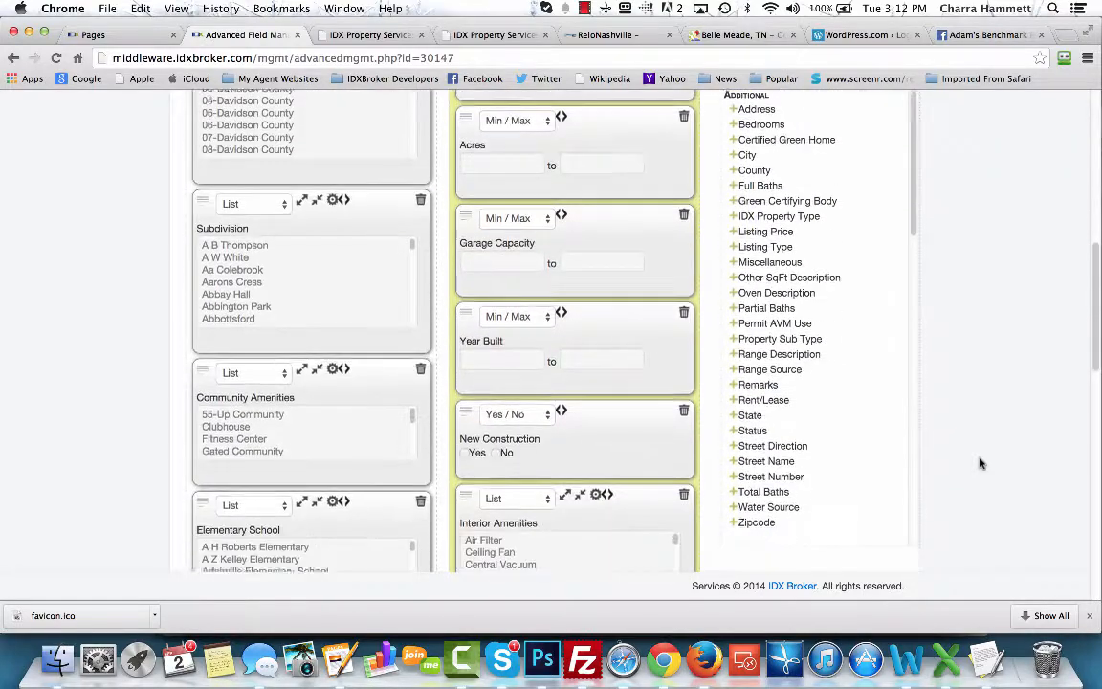
pyautogui.scroll(3, 979, 464)
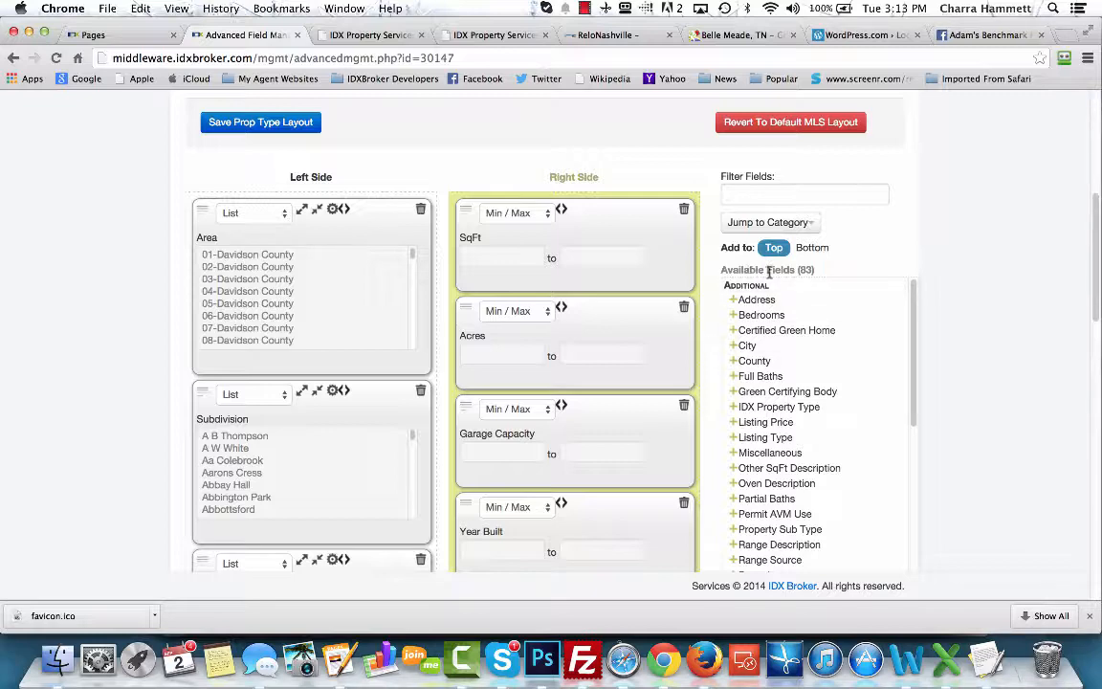
pyautogui.scroll(-10, 779, 469)
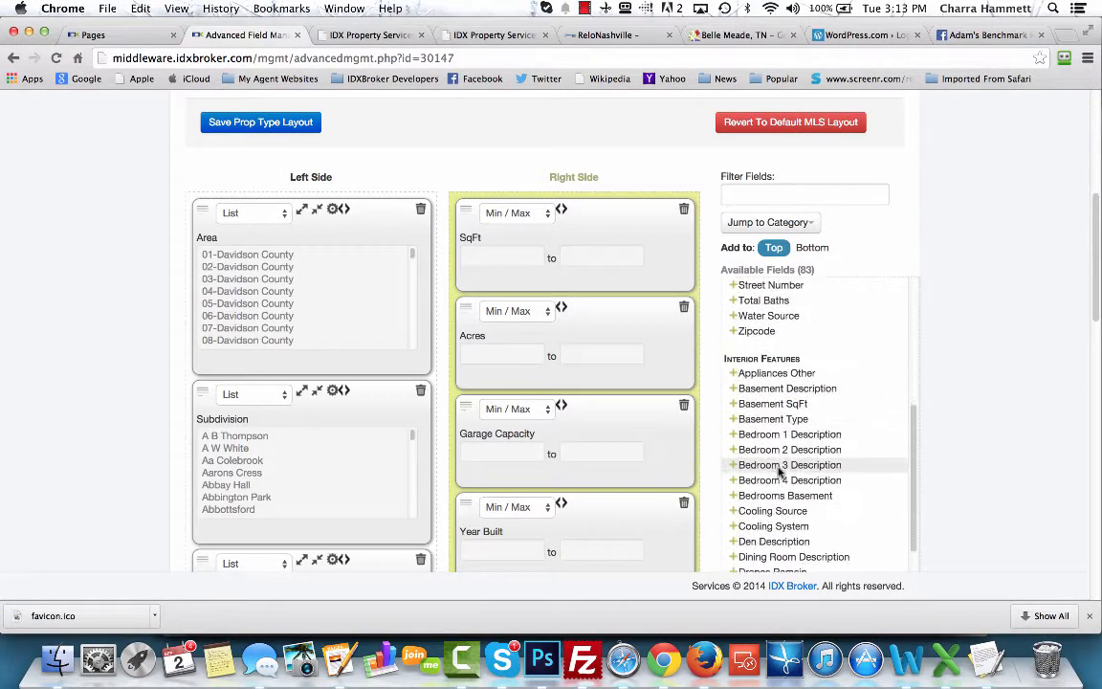
pyautogui.scroll(-10, 780, 468)
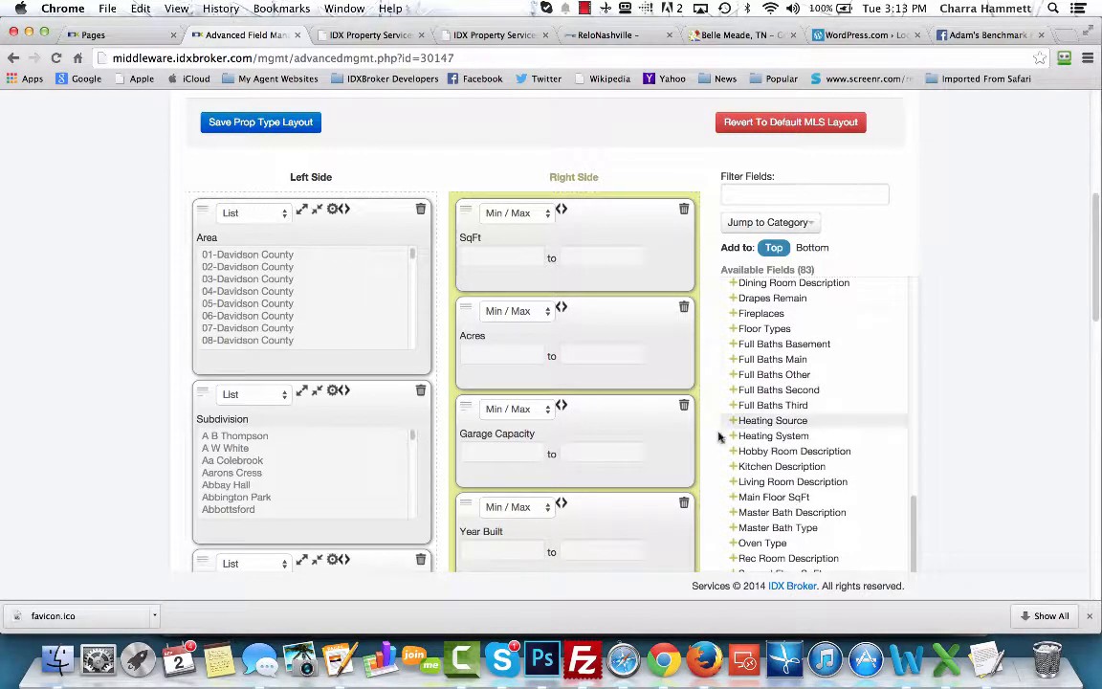
pyautogui.scroll(2, 715, 378)
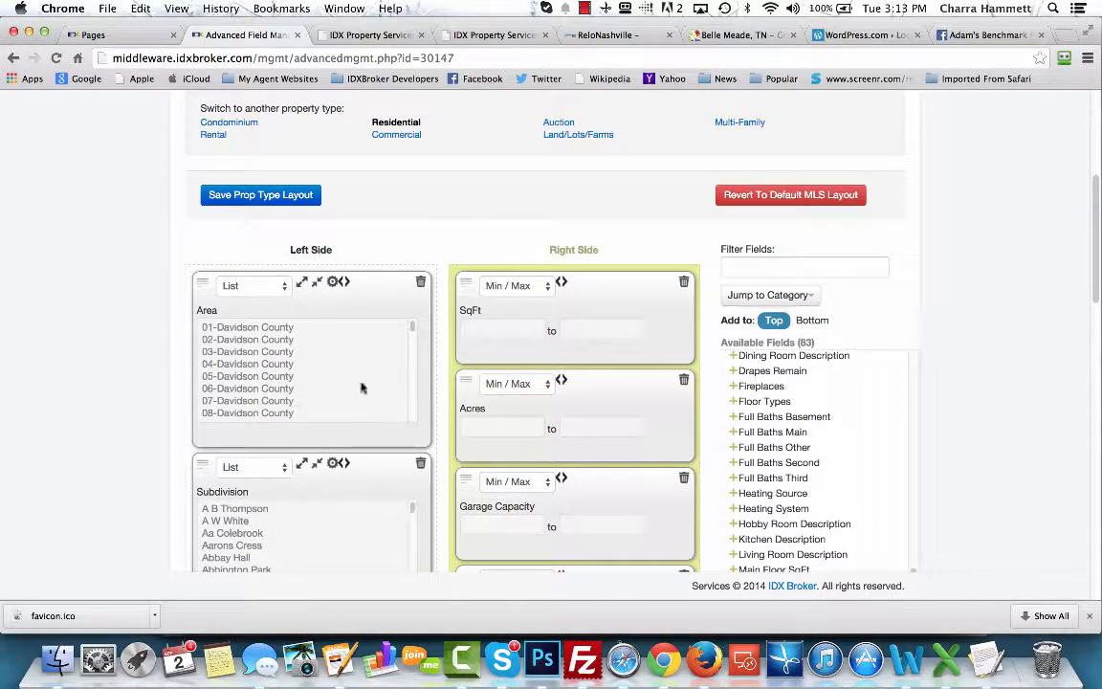
# Review the fields placed in both columns of the layout and scroll through the Area field's options
pyautogui.scroll(-10, 534, 430)
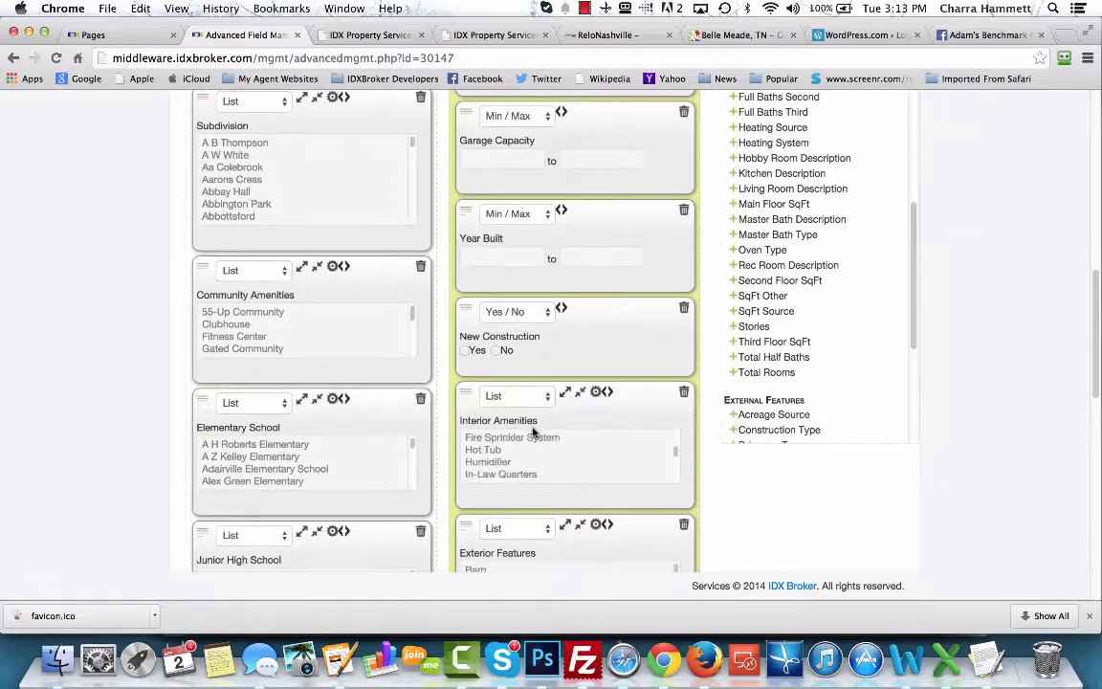
pyautogui.scroll(-3, 534, 432)
pyautogui.scroll(-6, 802, 482)
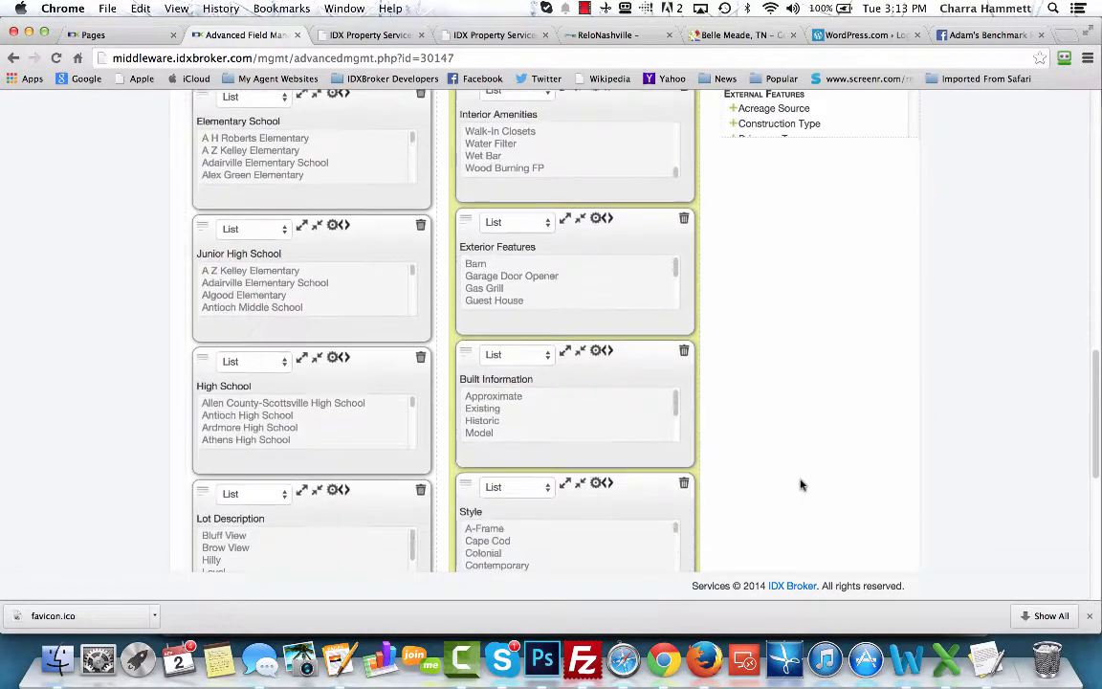
pyautogui.scroll(8, 799, 484)
pyautogui.scroll(-1, 727, 407)
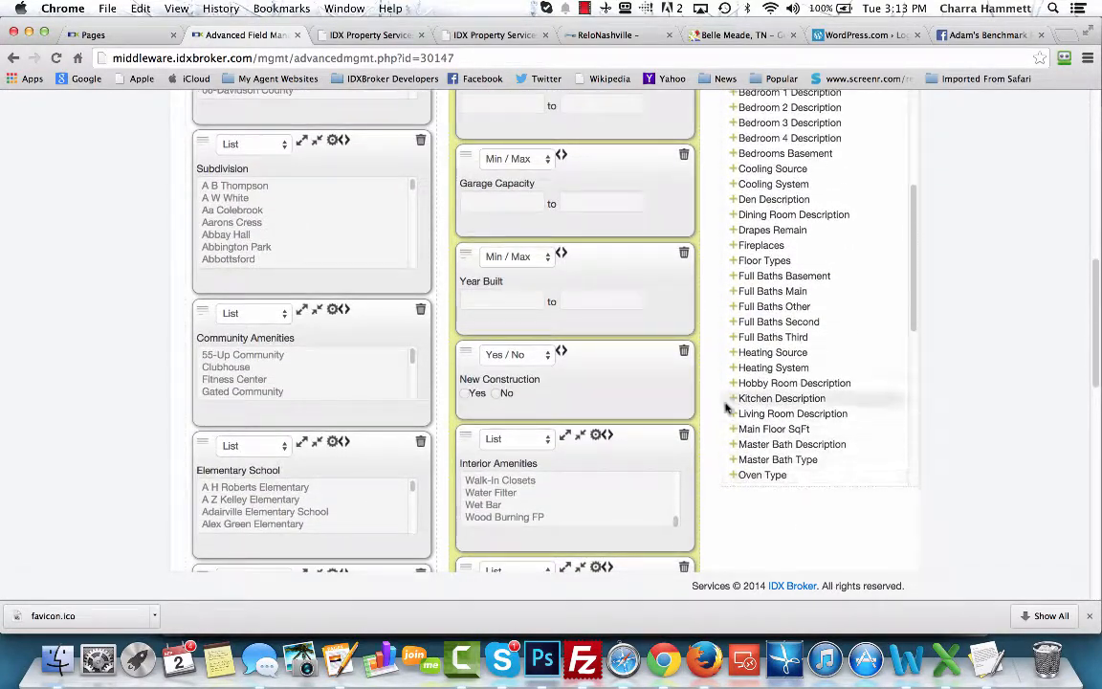
pyautogui.scroll(6, 708, 381)
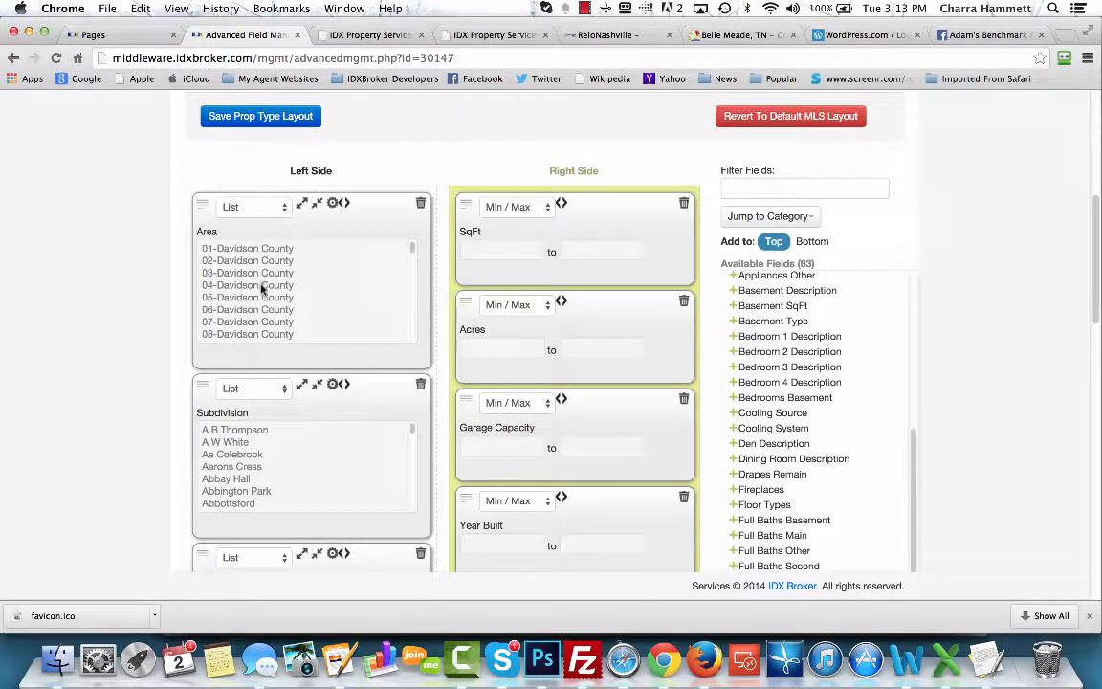
pyautogui.scroll(-10, 261, 290)
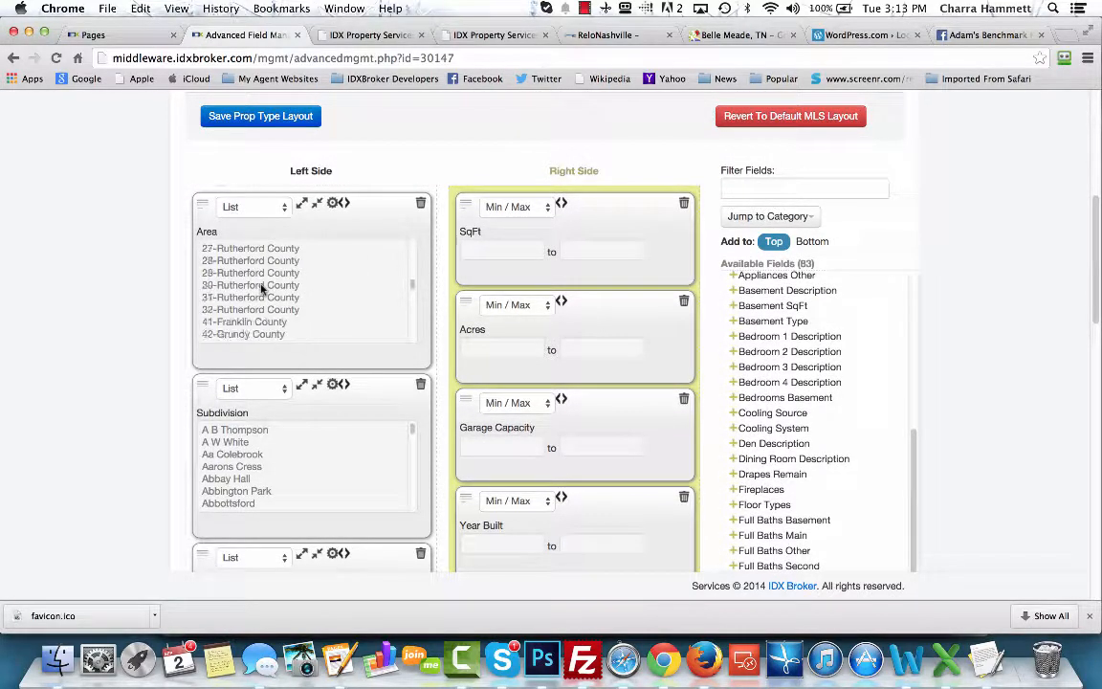
pyautogui.scroll(-10, 261, 290)
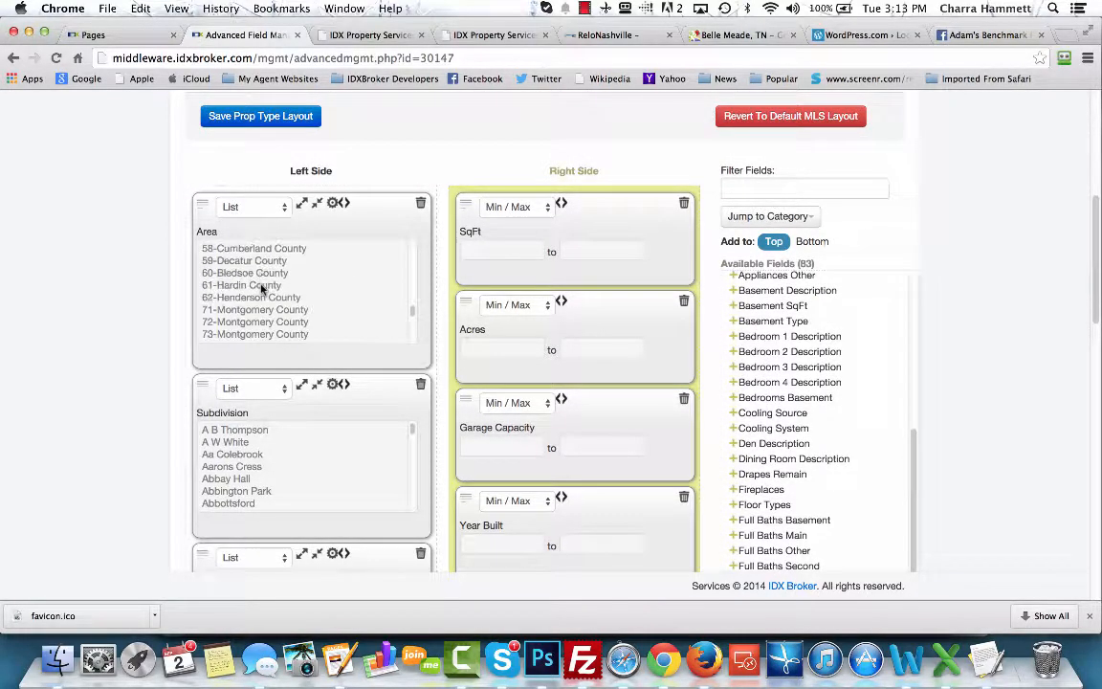
pyautogui.scroll(-20, 261, 290)
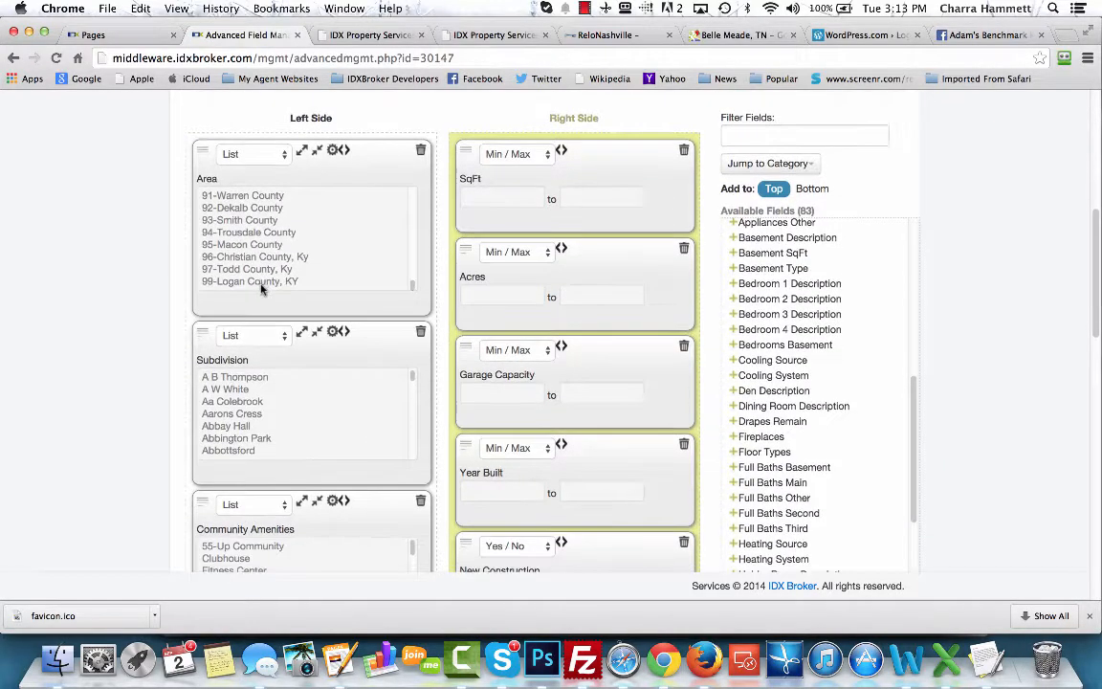
pyautogui.scroll(5, 106, 295)
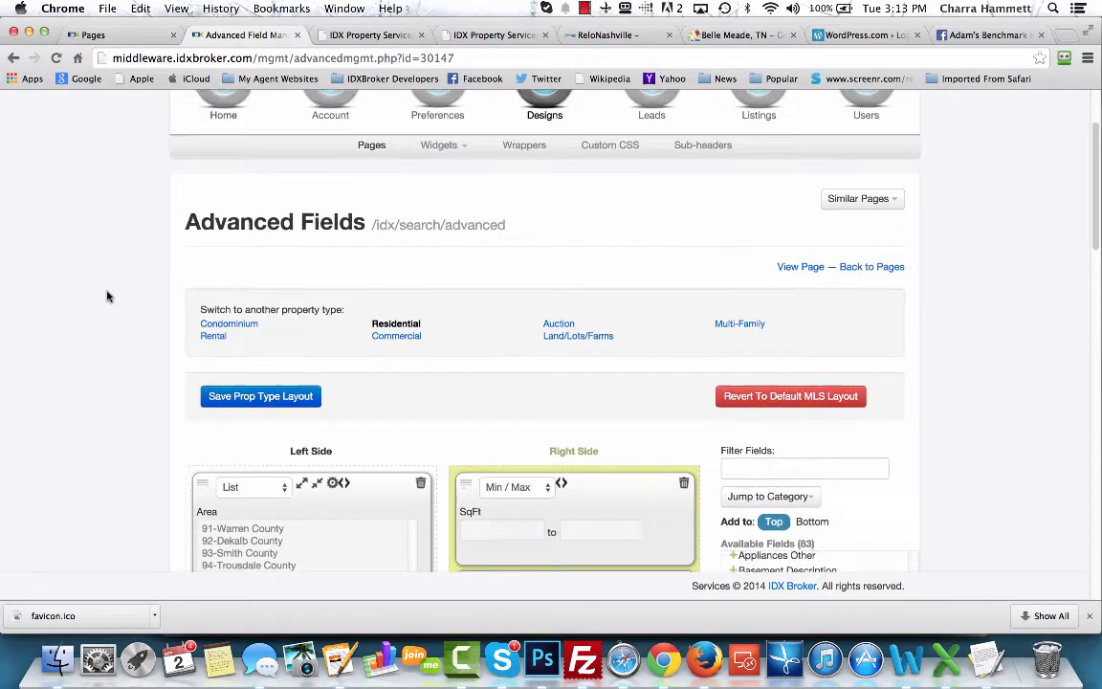
# Examine the public Advanced Search page, including its main search criteria and the additional filter fields
pyautogui.click(353, 36)
pyautogui.scroll(5, 218, 254)
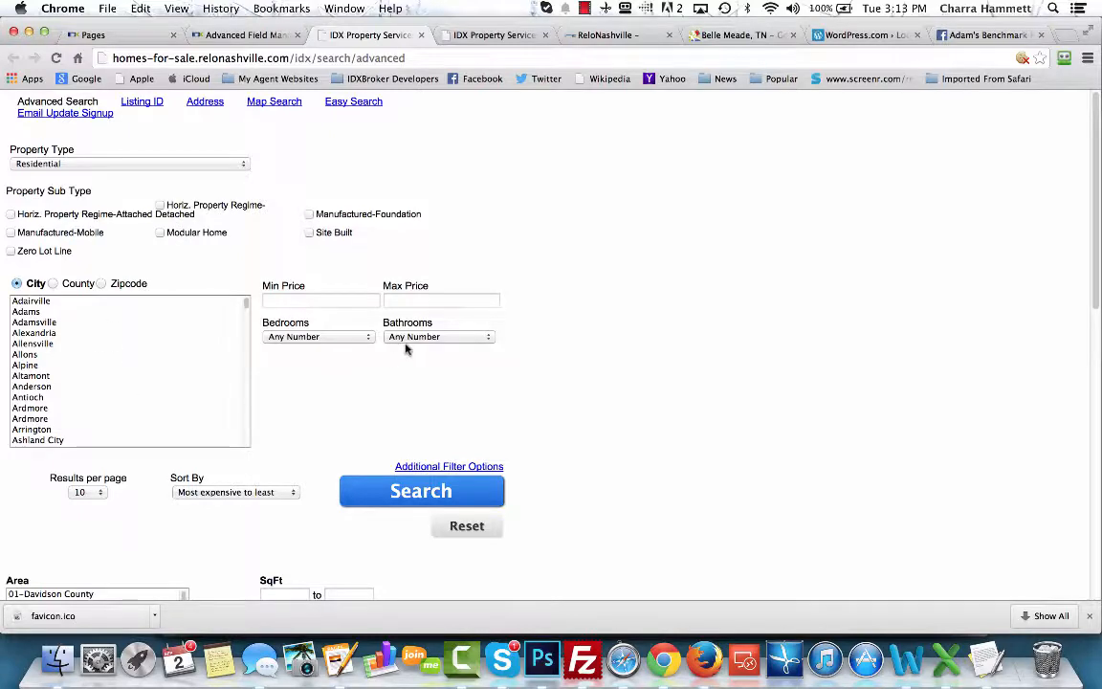
pyautogui.scroll(-7, 621, 418)
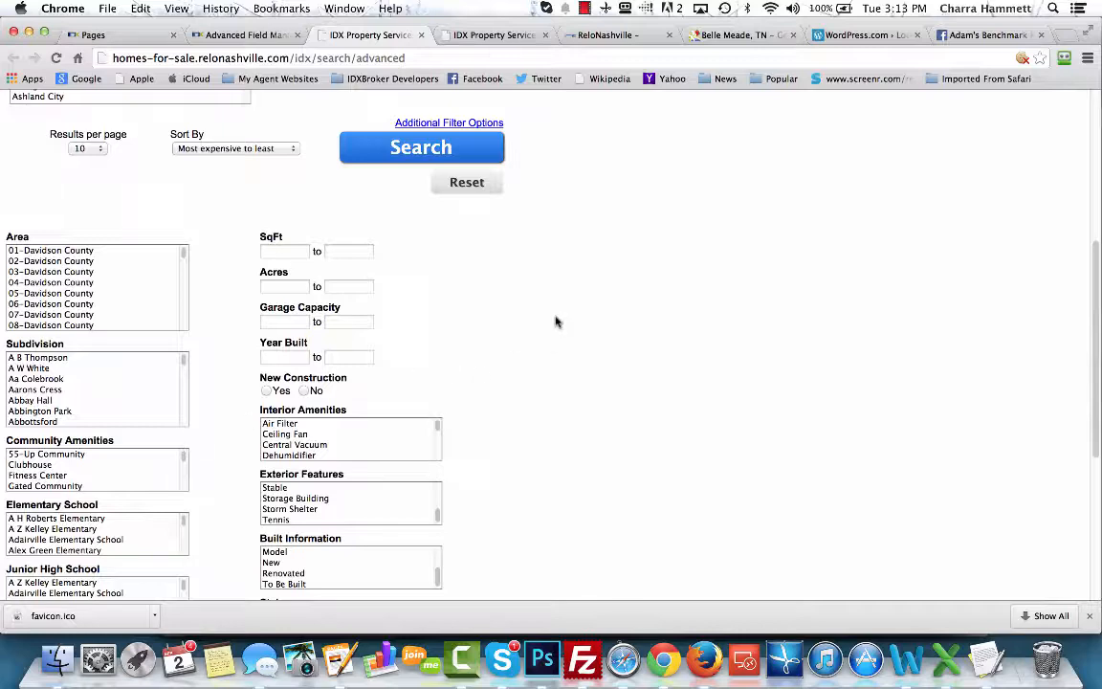
pyautogui.scroll(7, 555, 321)
pyautogui.rightClick(557, 354)
pyautogui.click(556, 352)
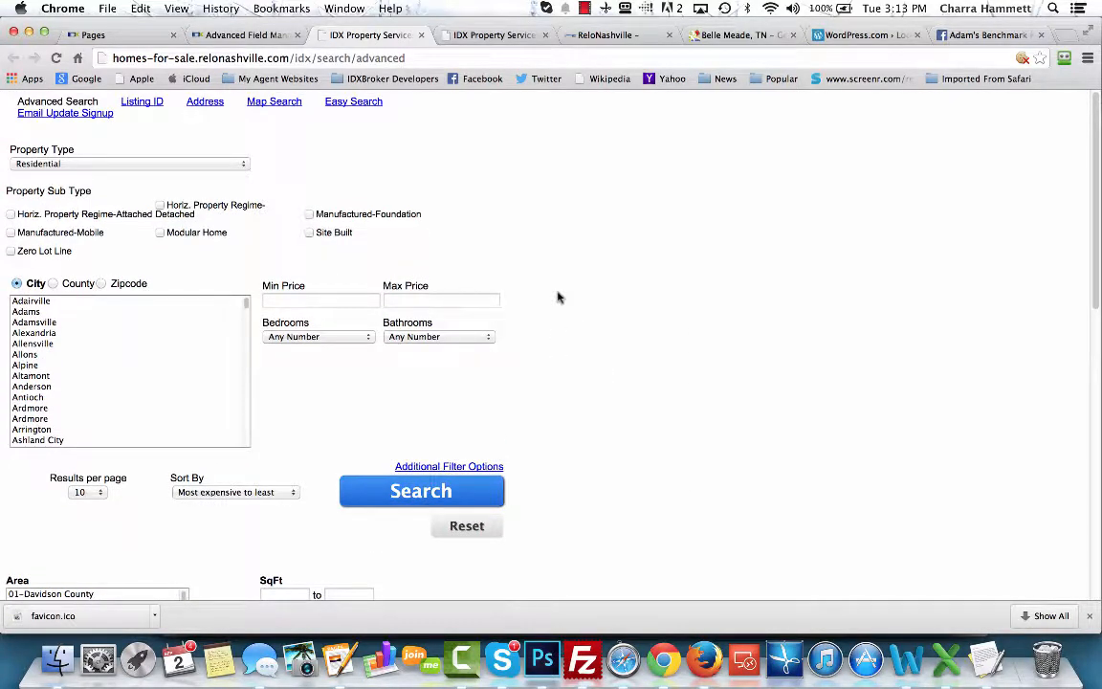
# Return to the Advanced Fields manager and remove the Area field from the Residential layout
pyautogui.click(244, 36)
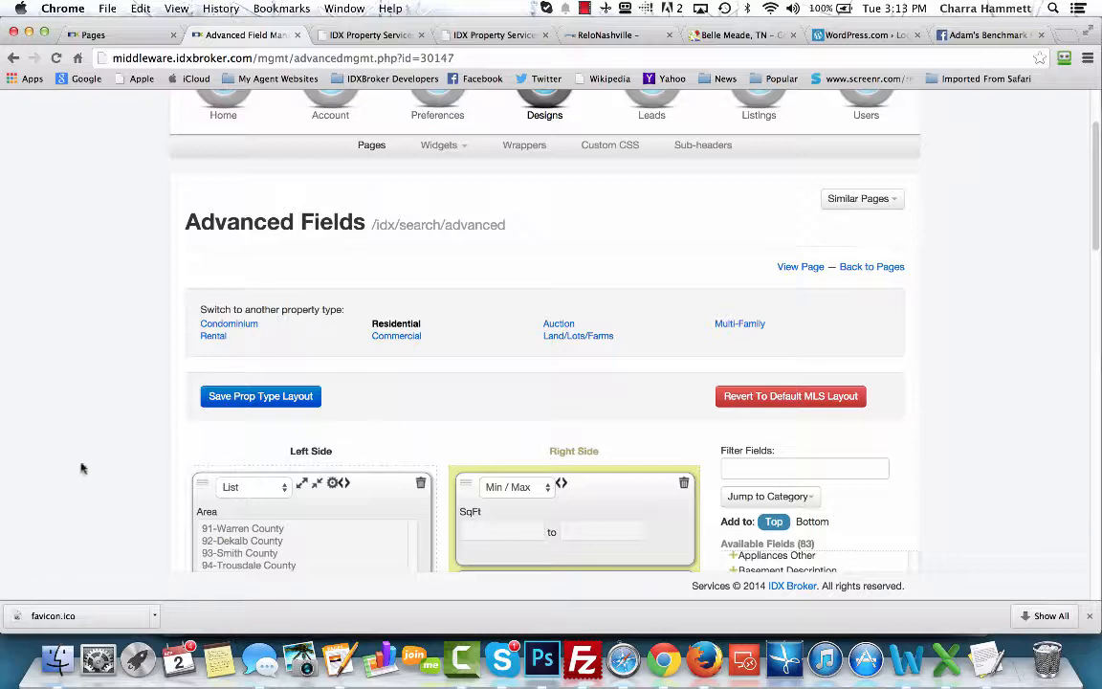
pyautogui.scroll(-3, 76, 421)
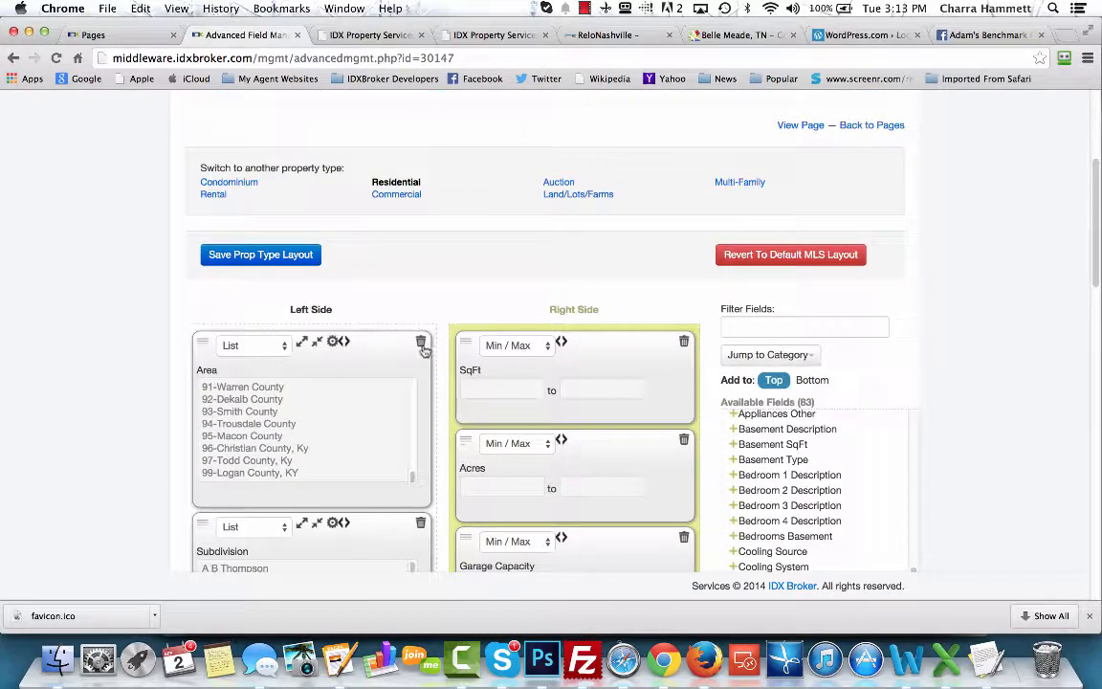
pyautogui.click(422, 346)
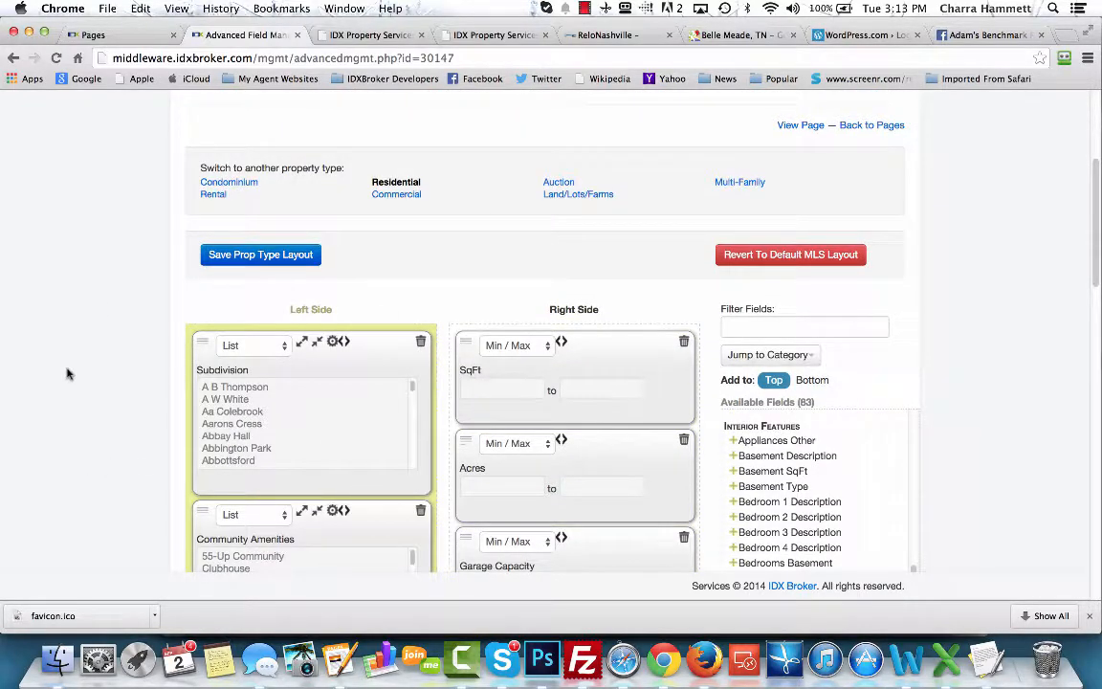
# Remove the Built Information field from the Residential search layout
pyautogui.scroll(-4, 67, 373)
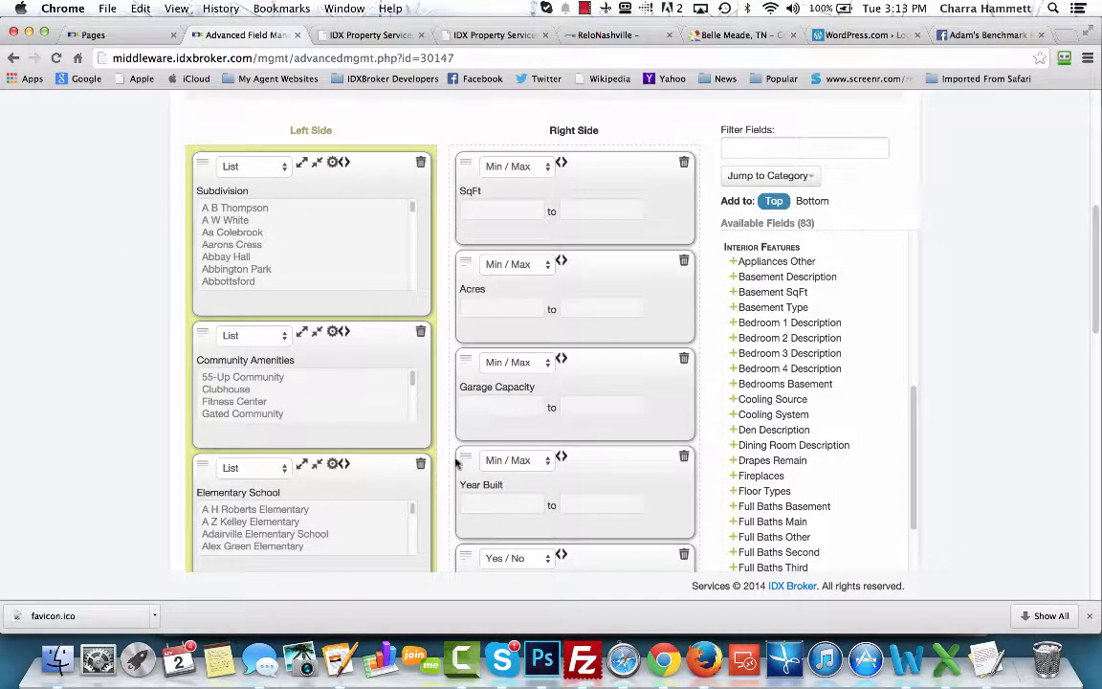
pyautogui.scroll(-9, 455, 468)
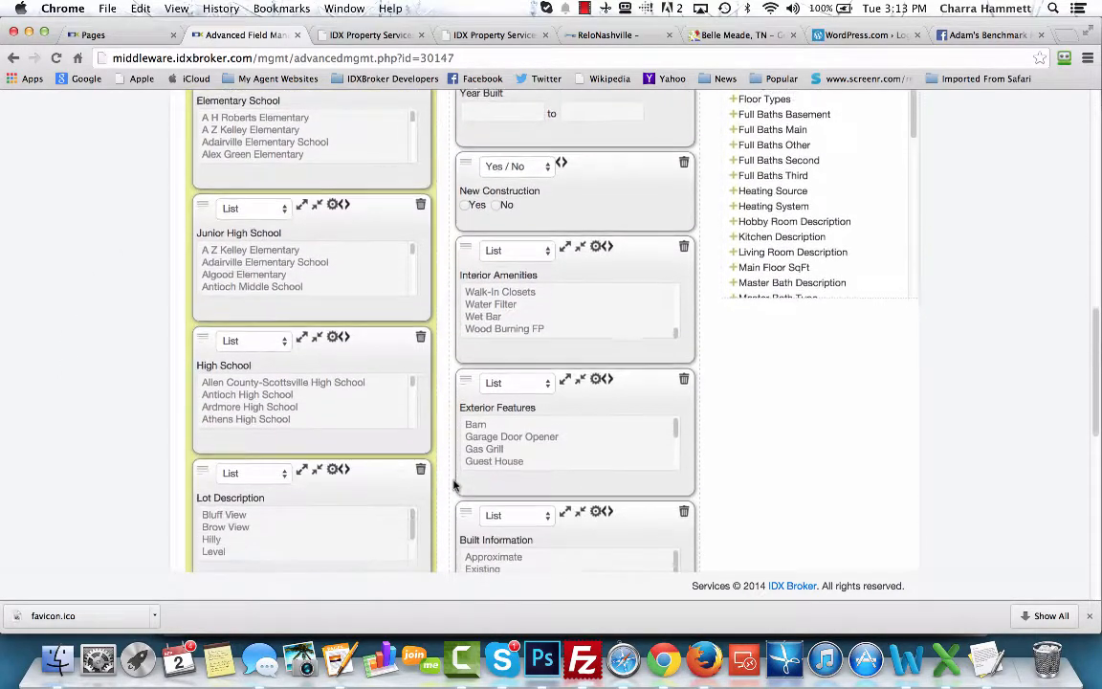
pyautogui.scroll(-5, 455, 486)
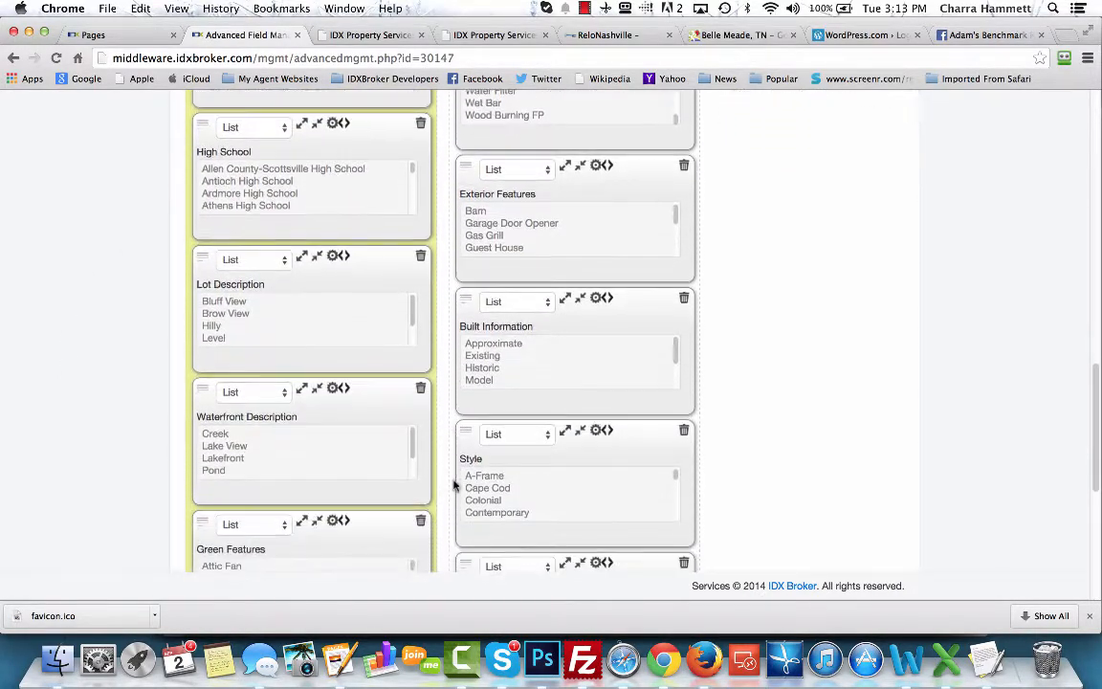
pyautogui.scroll(-1, 455, 485)
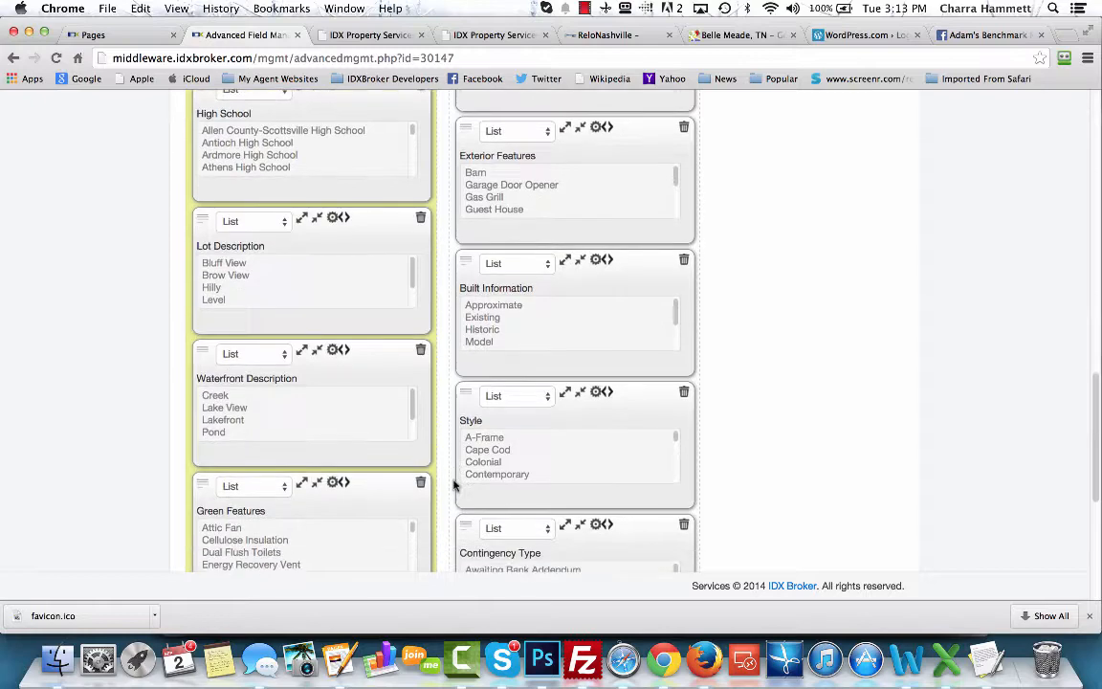
pyautogui.click(684, 260)
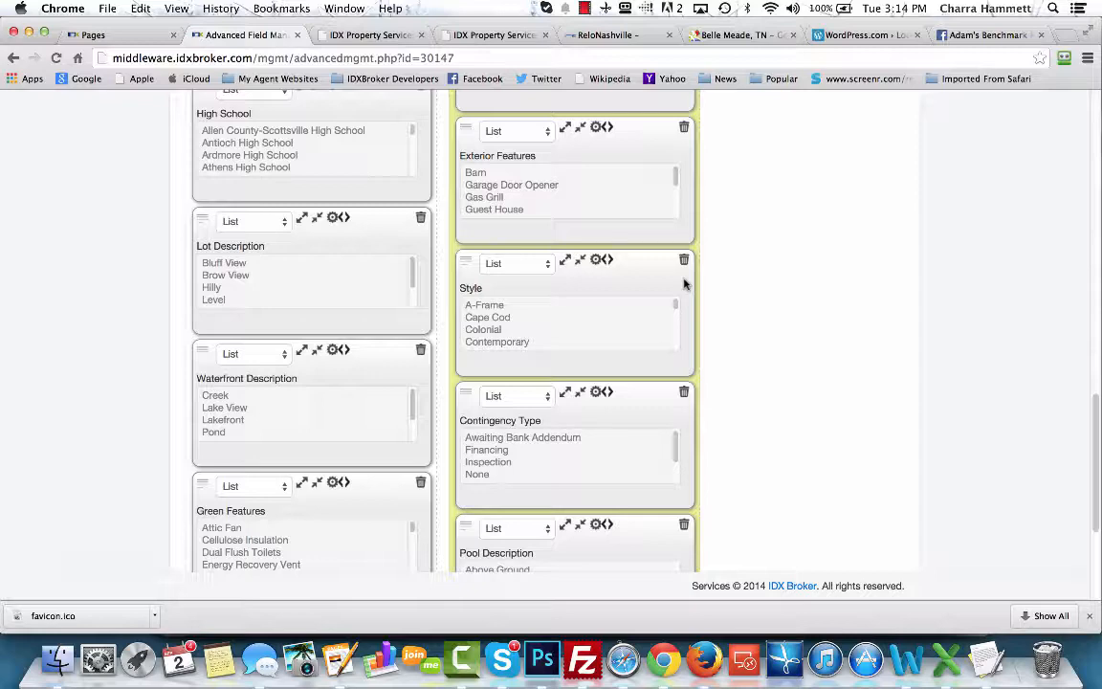
# Check the Lot Description options and remove that field from the Residential search layout
pyautogui.scroll(-1, 669, 268)
pyautogui.scroll(-2, 318, 281)
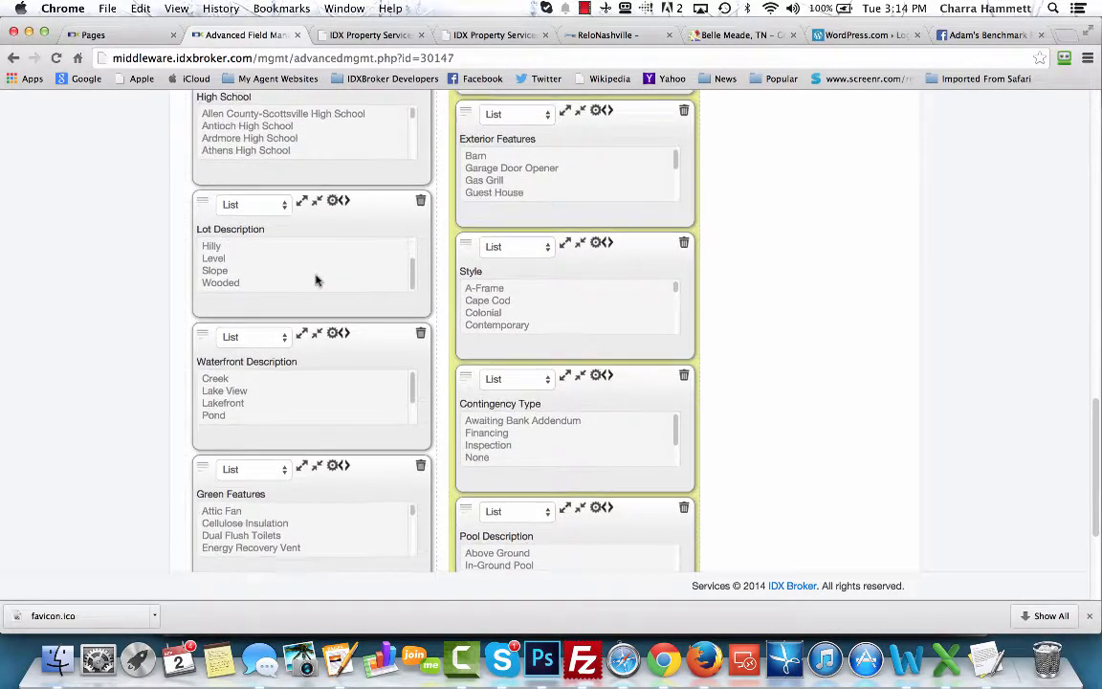
pyautogui.scroll(-2, 317, 280)
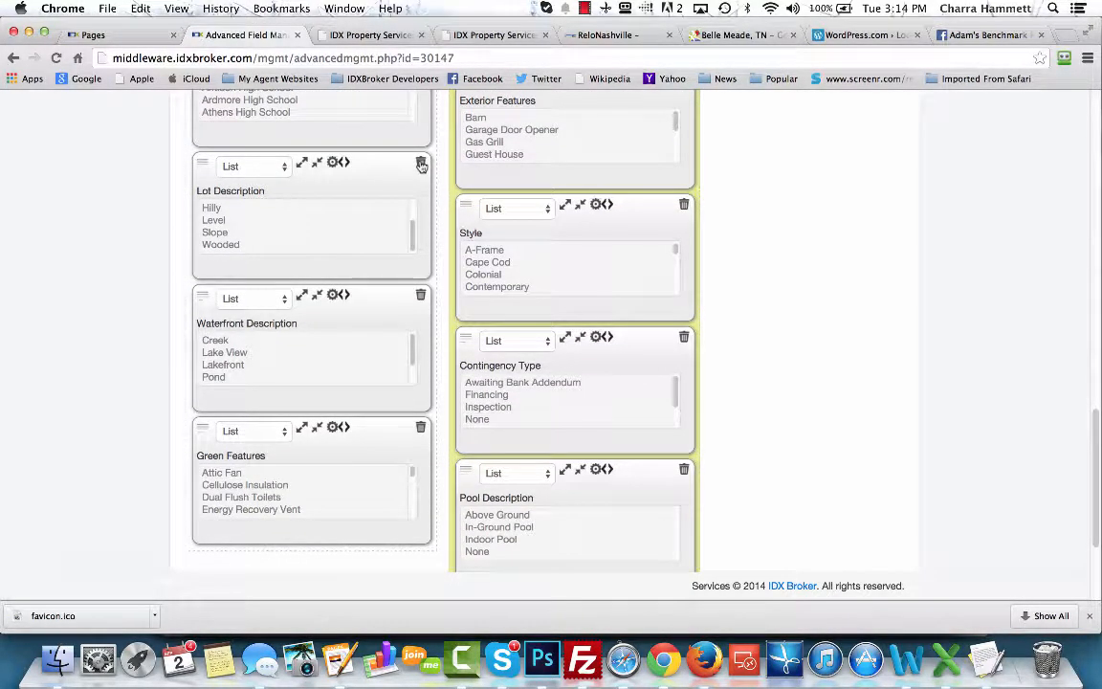
pyautogui.click(421, 166)
pyautogui.scroll(5, 956, 239)
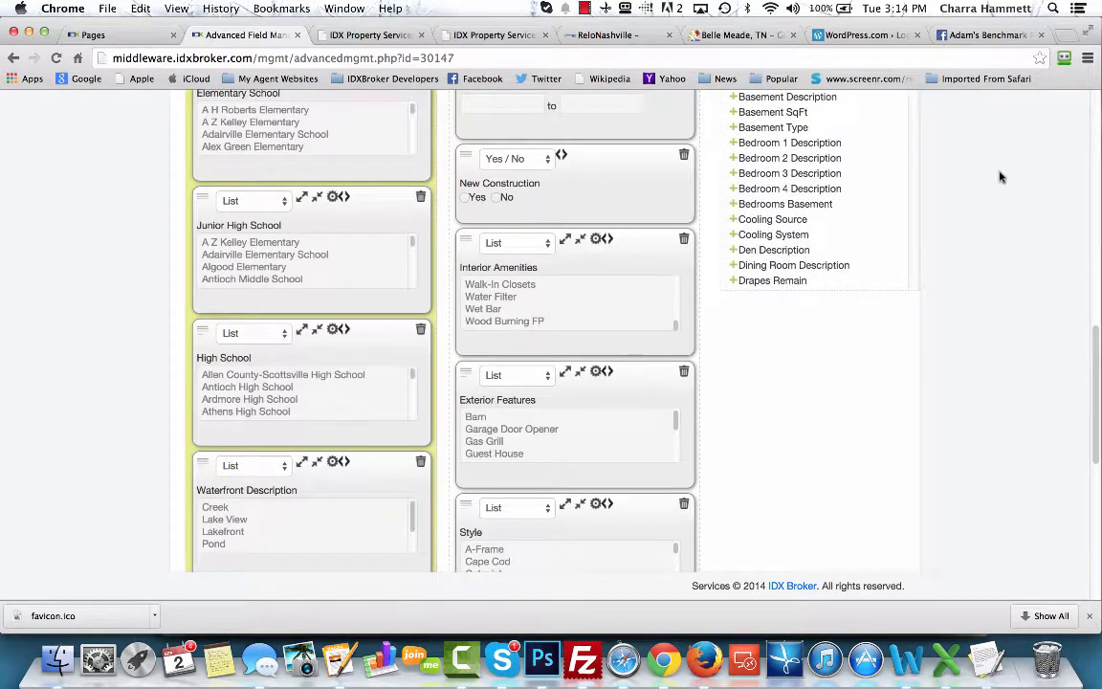
pyautogui.scroll(5, 1004, 168)
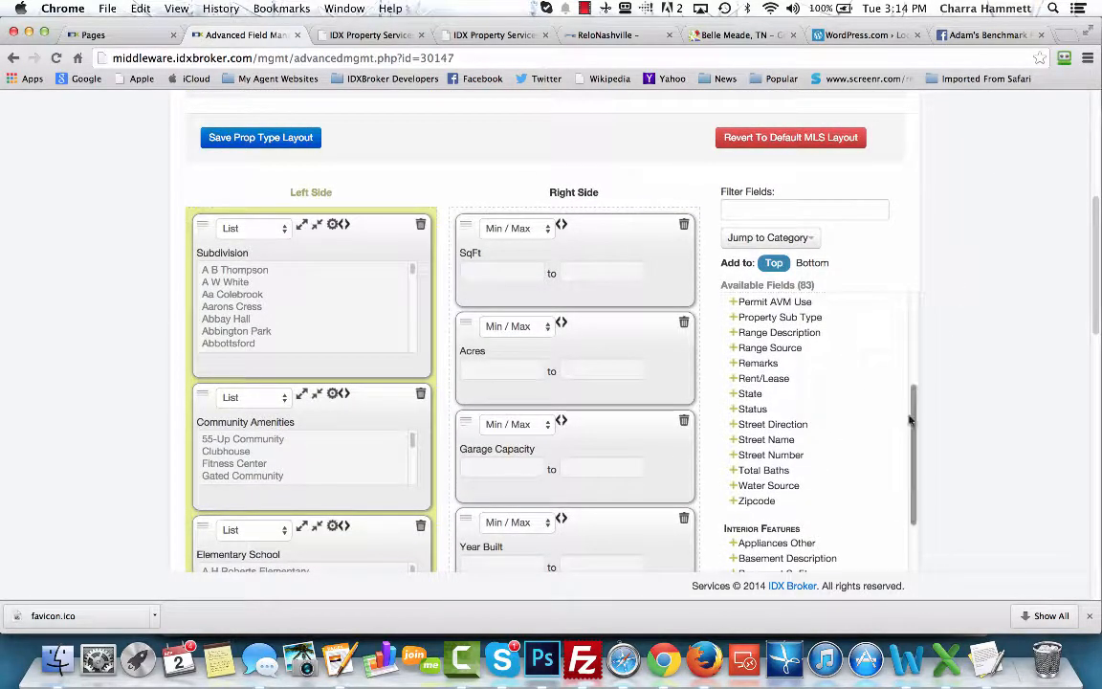
# Add the Area and Certified Green Home fields to the top of the Residential layout's Left Side column
pyautogui.moveTo(914, 430); pyautogui.dragTo(921, 327)
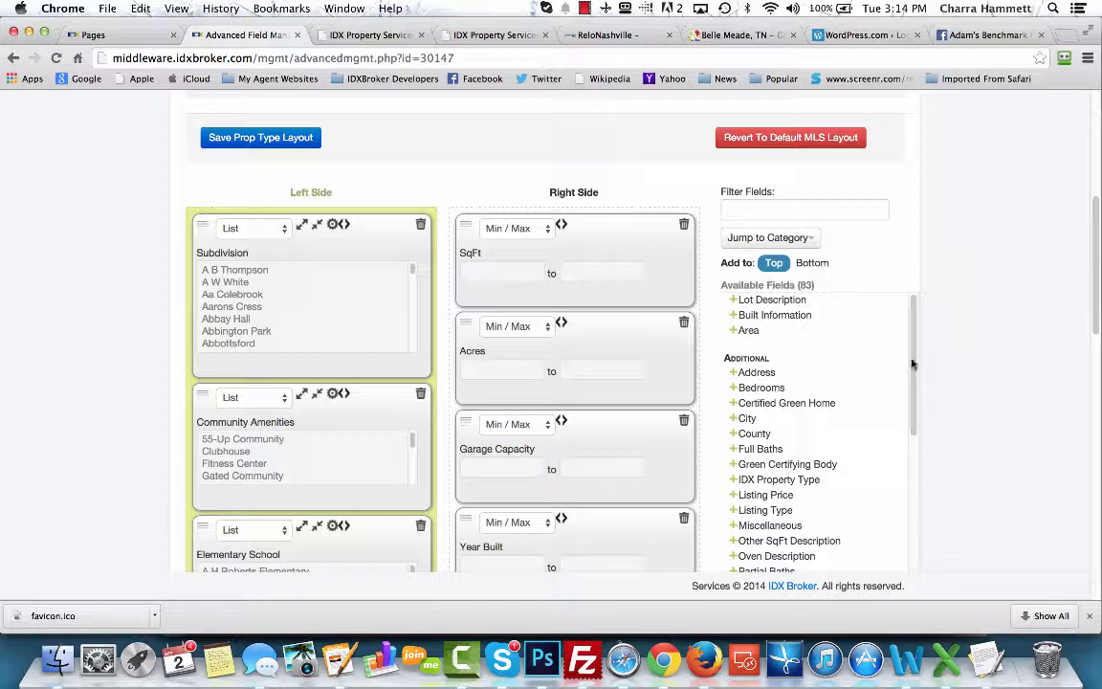
pyautogui.click(737, 330)
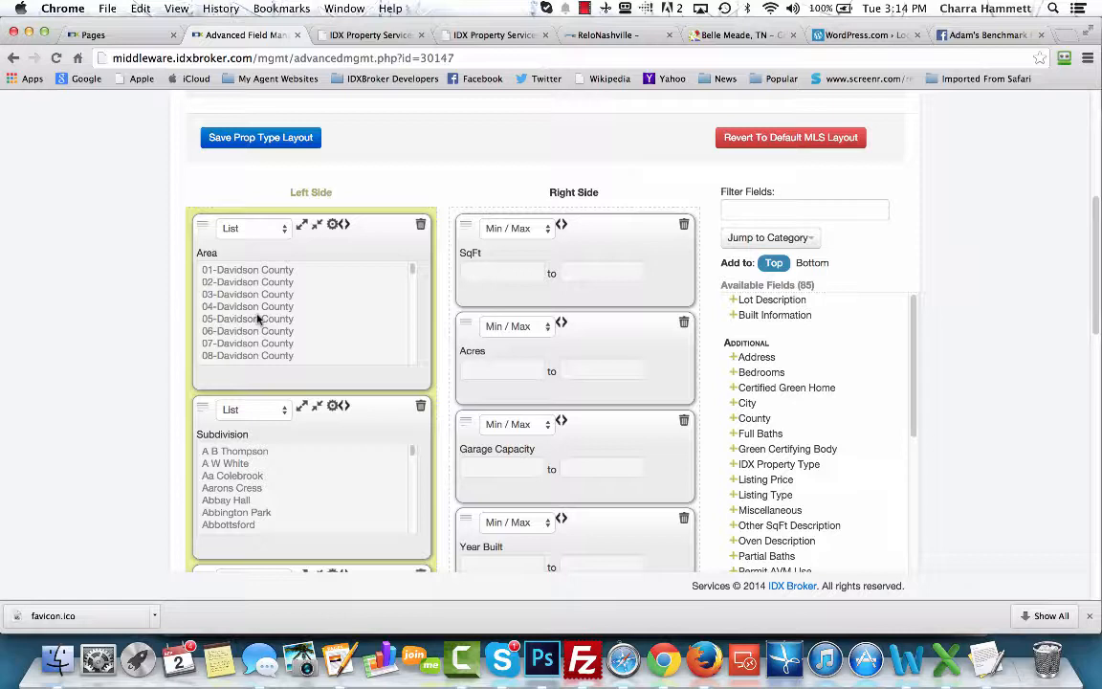
pyautogui.click(734, 388)
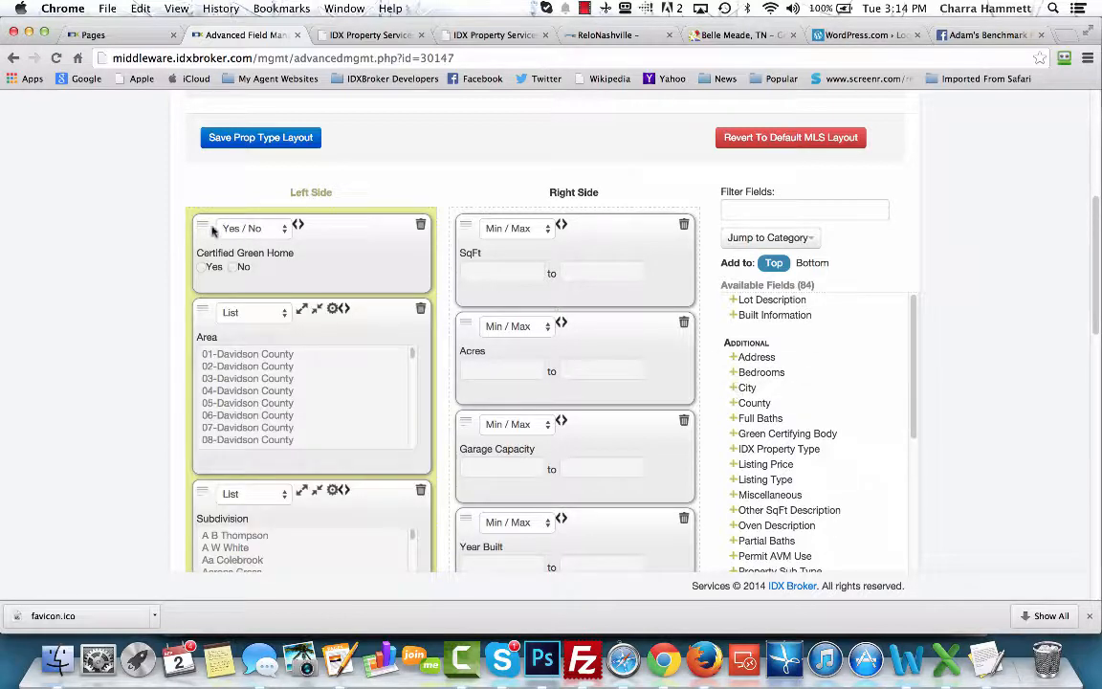
# Move the Certified Green Home field down the Left Side column, placing it between Waterfront Description and Green Features
pyautogui.scroll(-2, 148, 275)
pyautogui.scroll(-1, 148, 276)
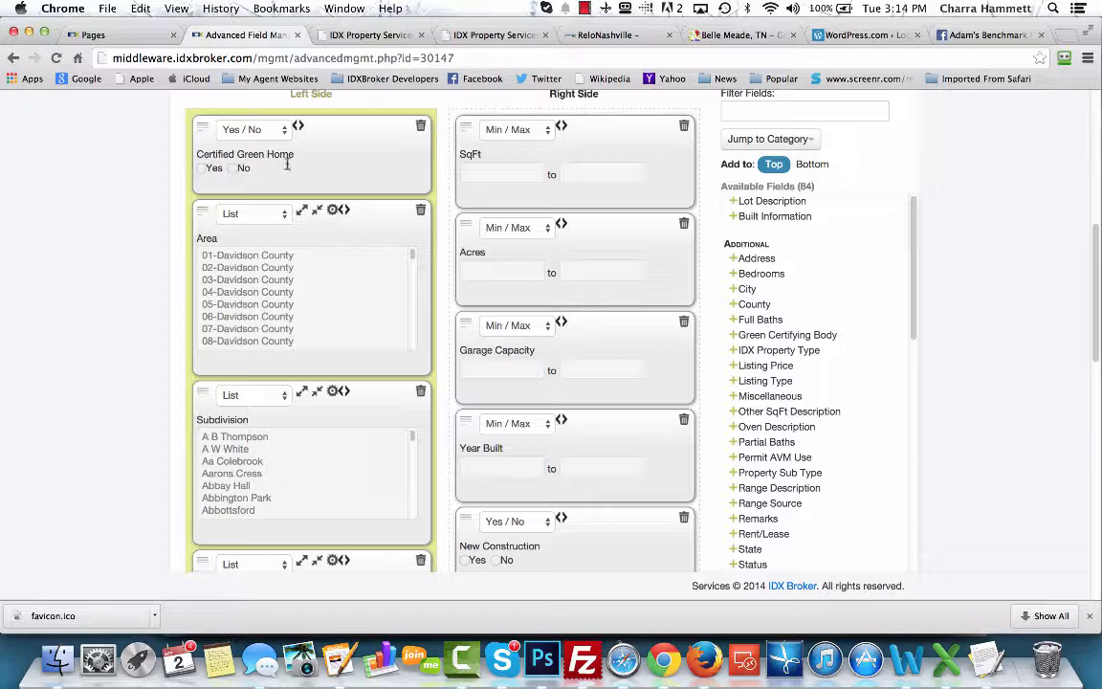
pyautogui.moveTo(204, 125); pyautogui.dragTo(204, 481)
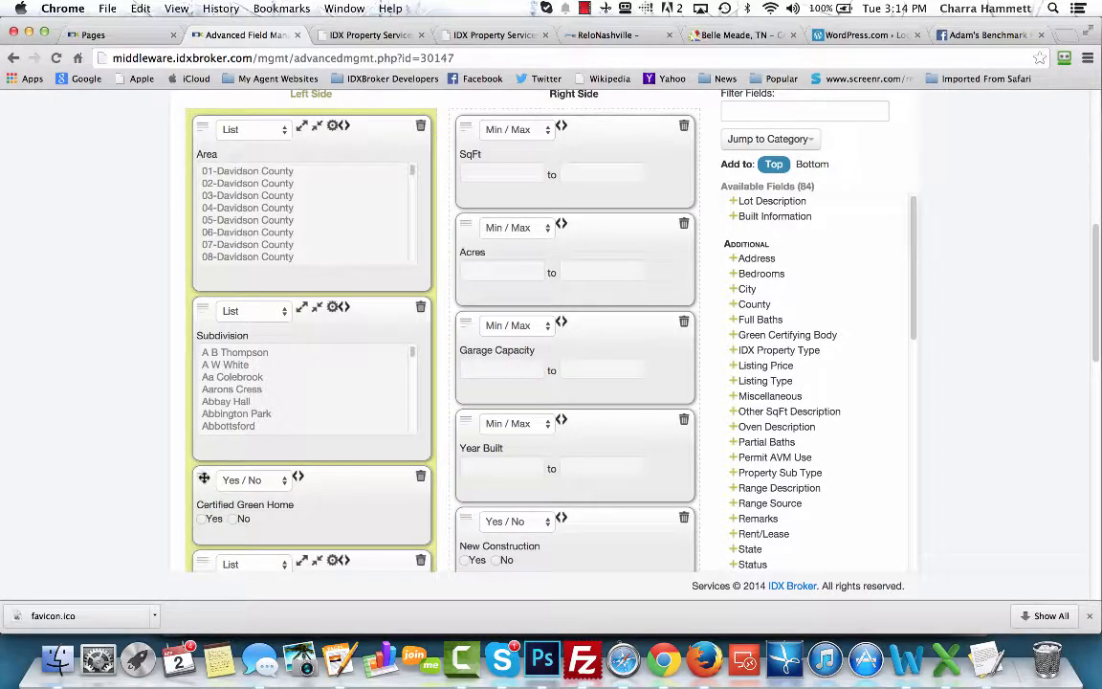
pyautogui.scroll(-5, 147, 446)
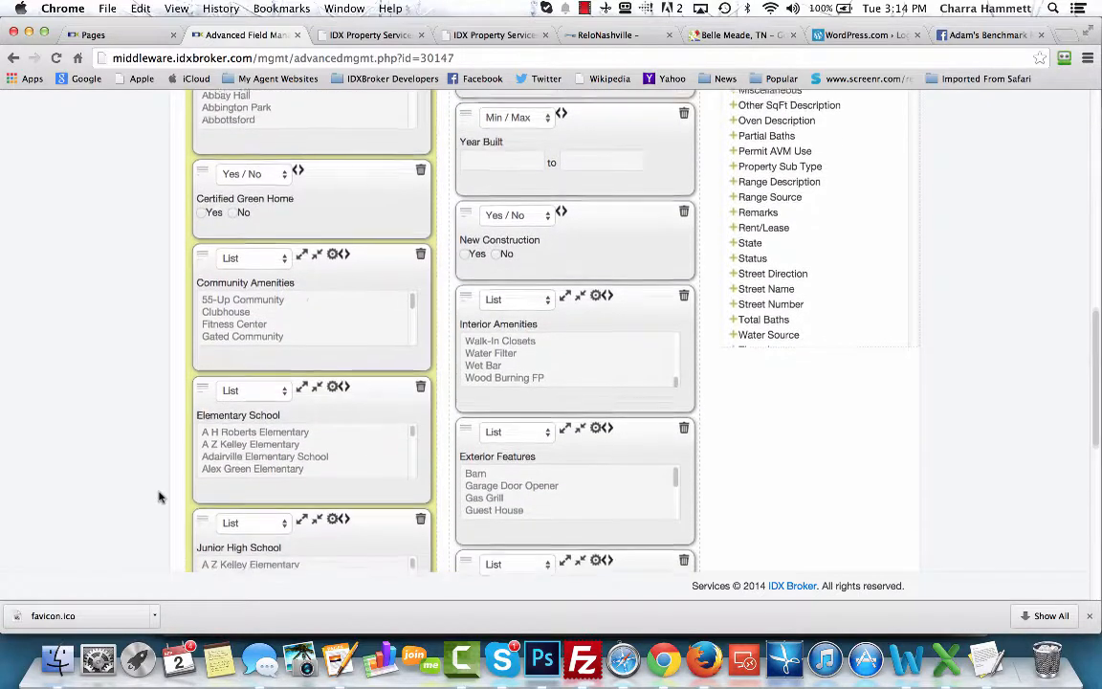
pyautogui.moveTo(180, 149); pyautogui.dragTo(113, 523)
pyautogui.scroll(-5, 113, 522)
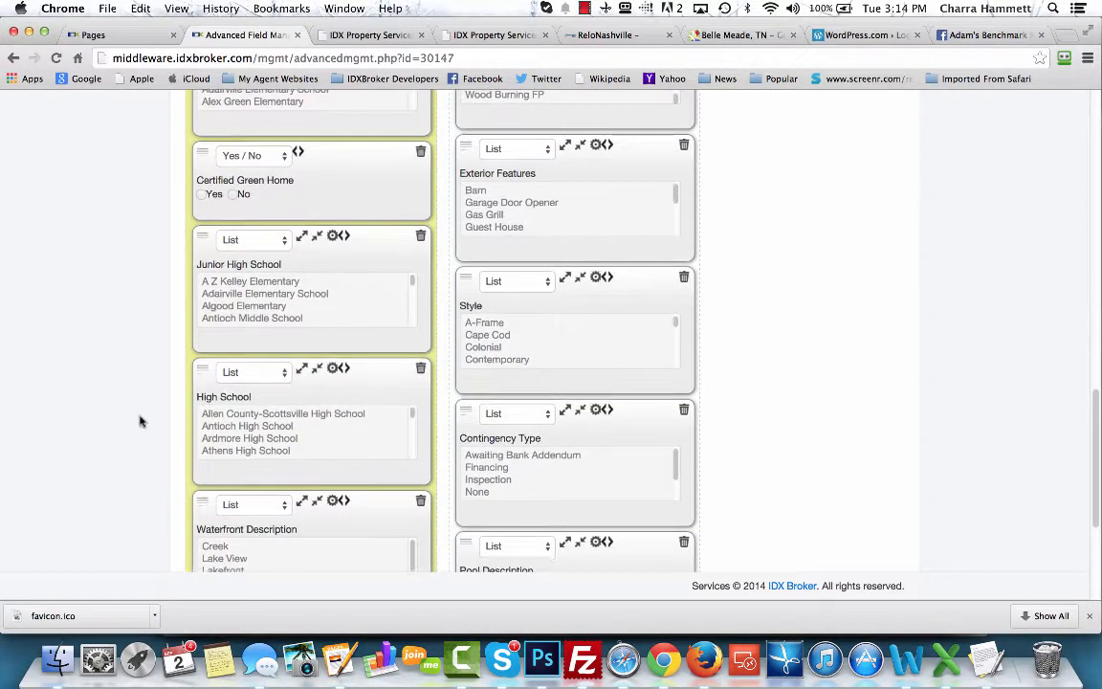
pyautogui.moveTo(203, 149); pyautogui.dragTo(76, 460)
pyautogui.scroll(-4, 76, 462)
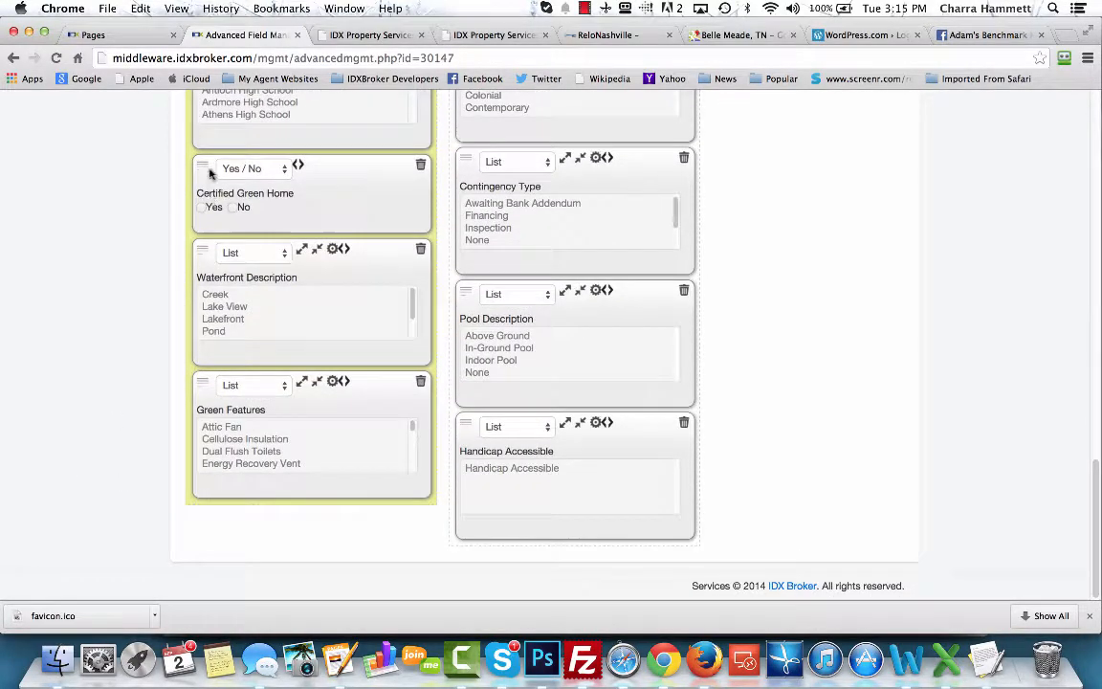
pyautogui.moveTo(203, 165); pyautogui.dragTo(209, 326)
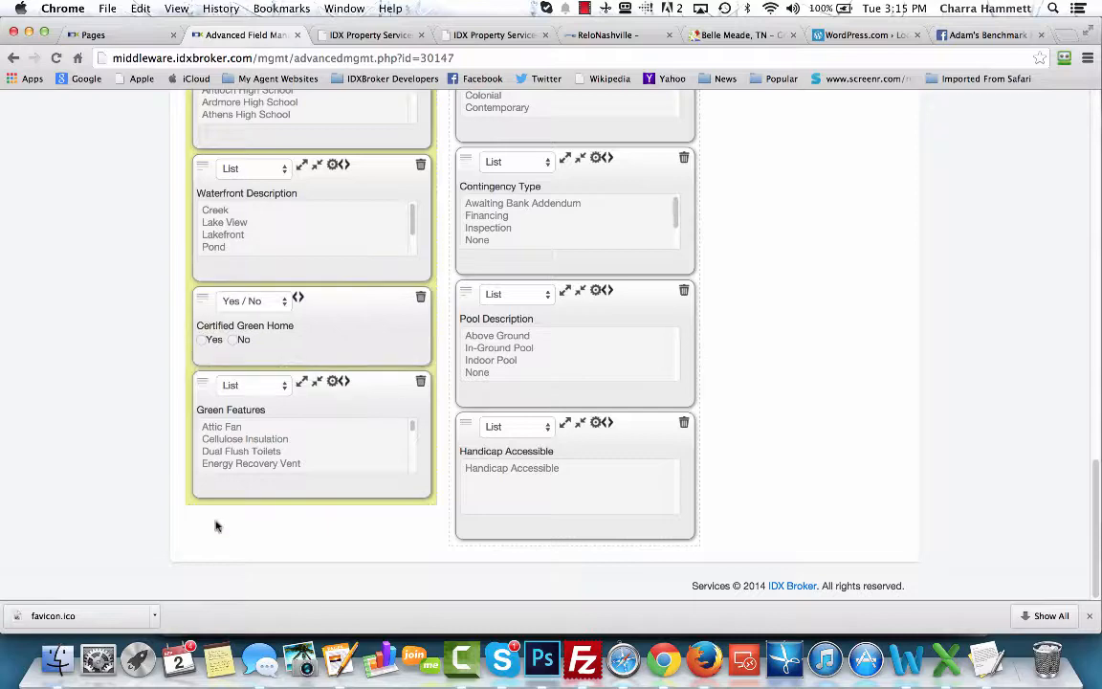
# Find Water Source among the available Additional fields and add it to the top of the Left Side column
pyautogui.scroll(10, 851, 292)
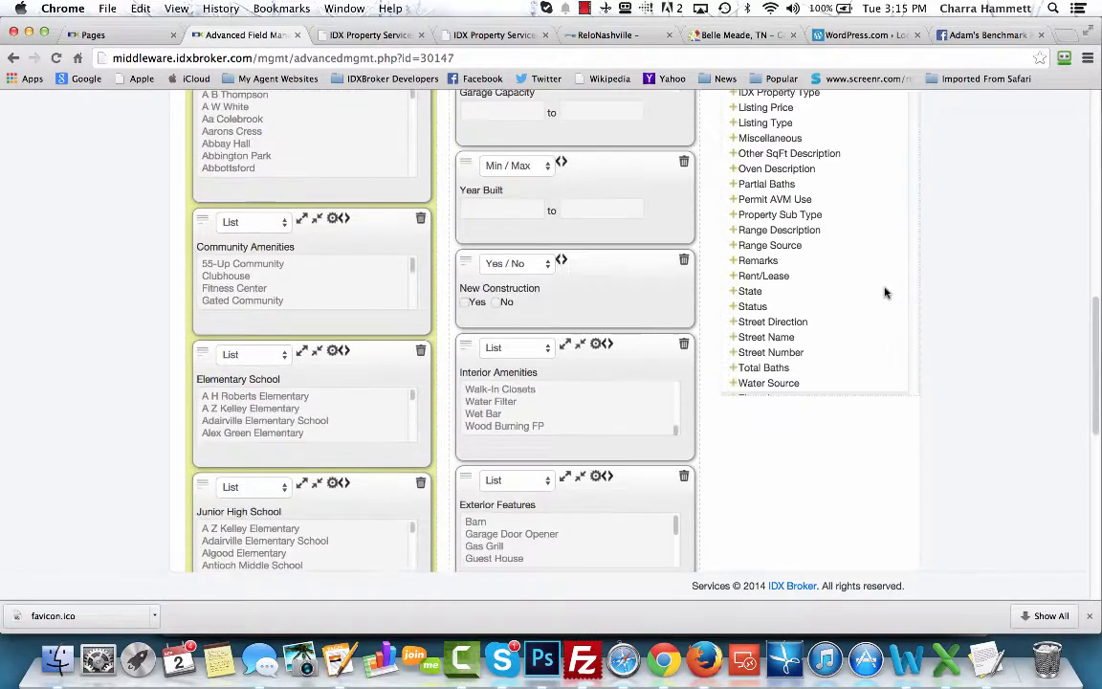
pyautogui.scroll(1, 918, 248)
pyautogui.scroll(5, 933, 222)
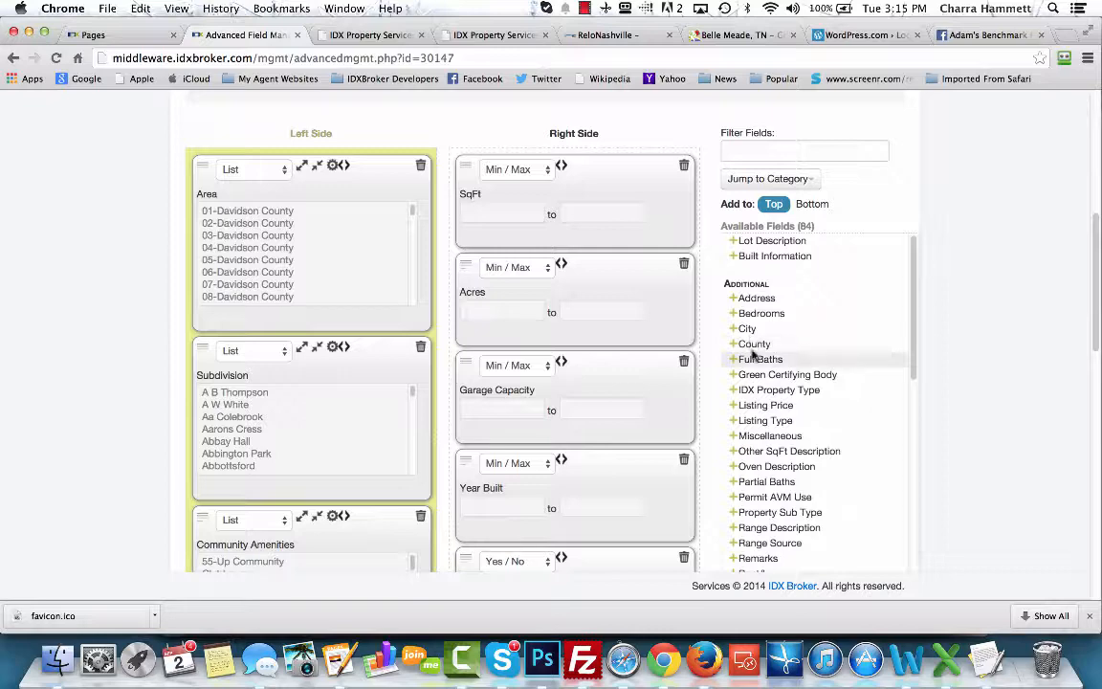
pyautogui.scroll(-2, 777, 410)
pyautogui.scroll(-1, 777, 408)
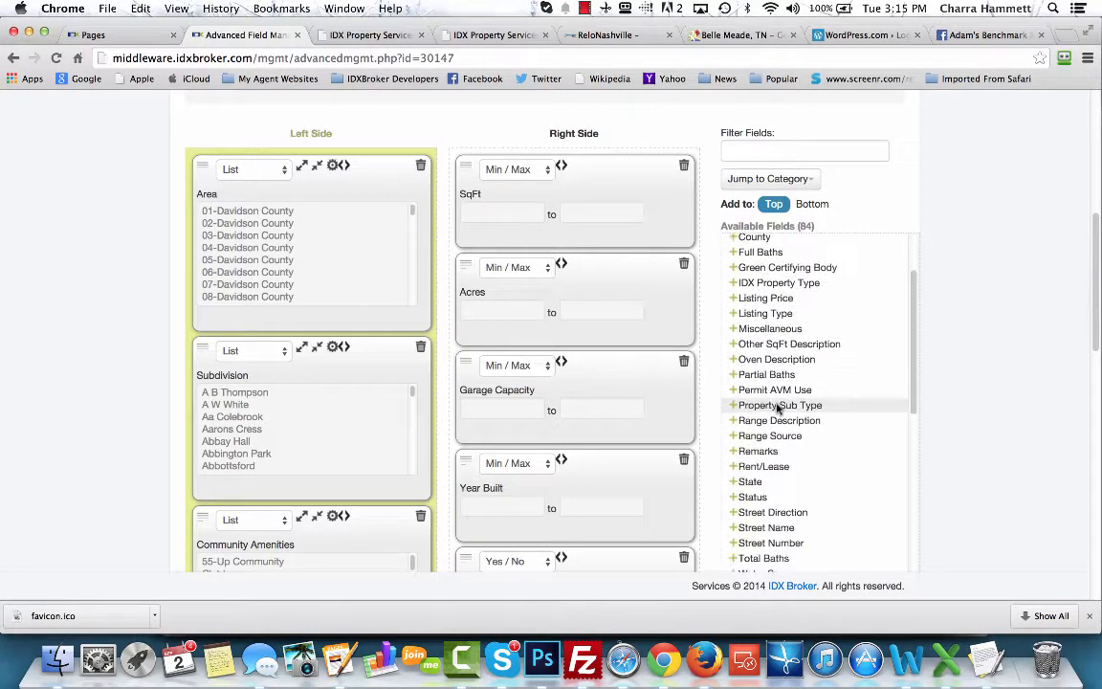
pyautogui.scroll(-3, 788, 384)
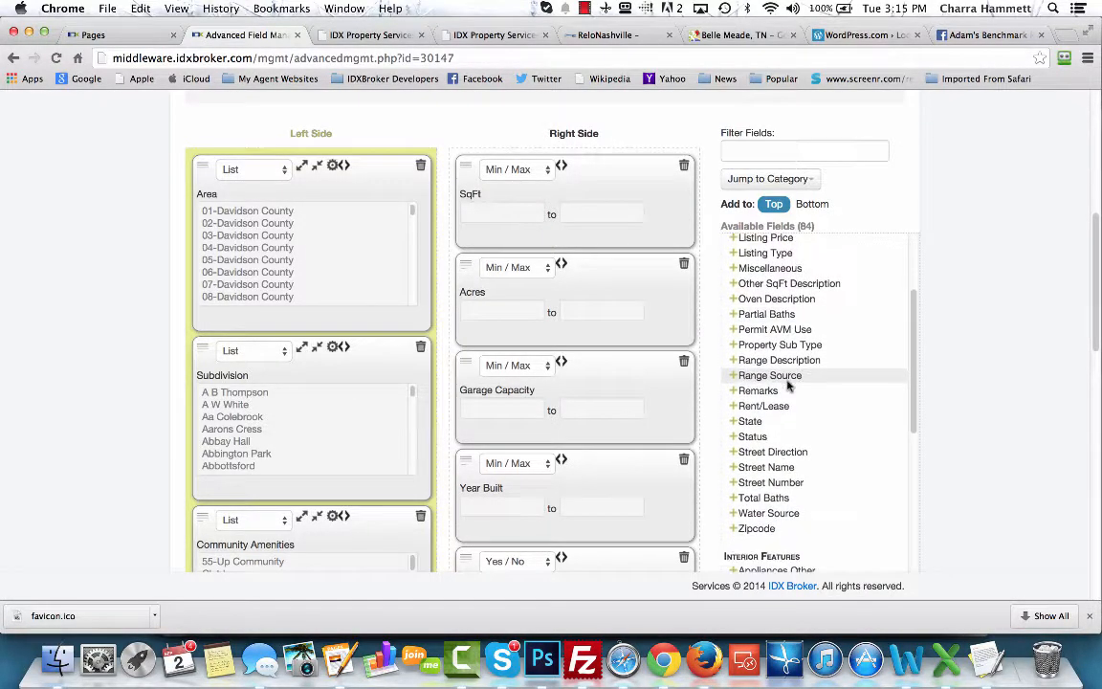
pyautogui.scroll(-5, 786, 406)
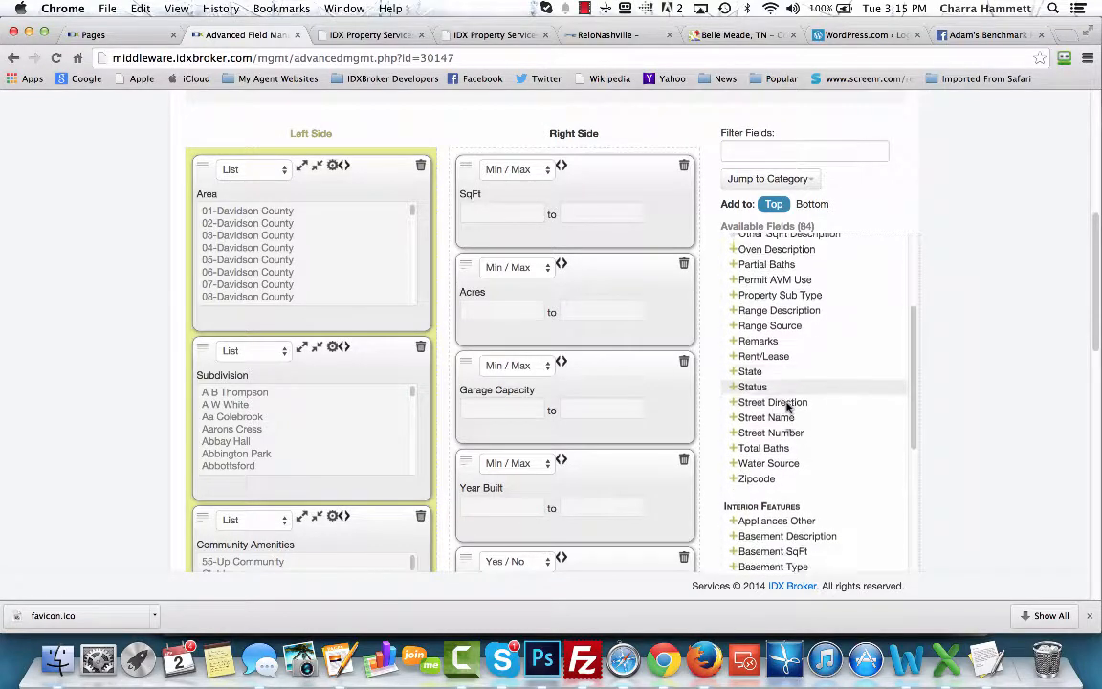
pyautogui.scroll(-3, 786, 409)
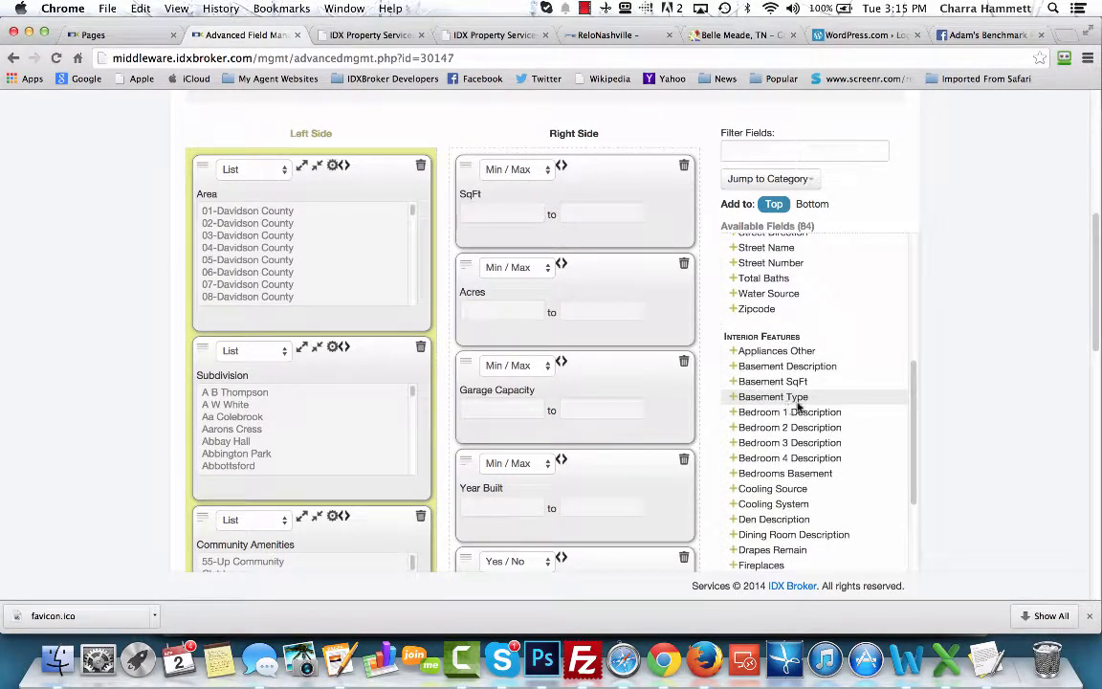
pyautogui.click(733, 294)
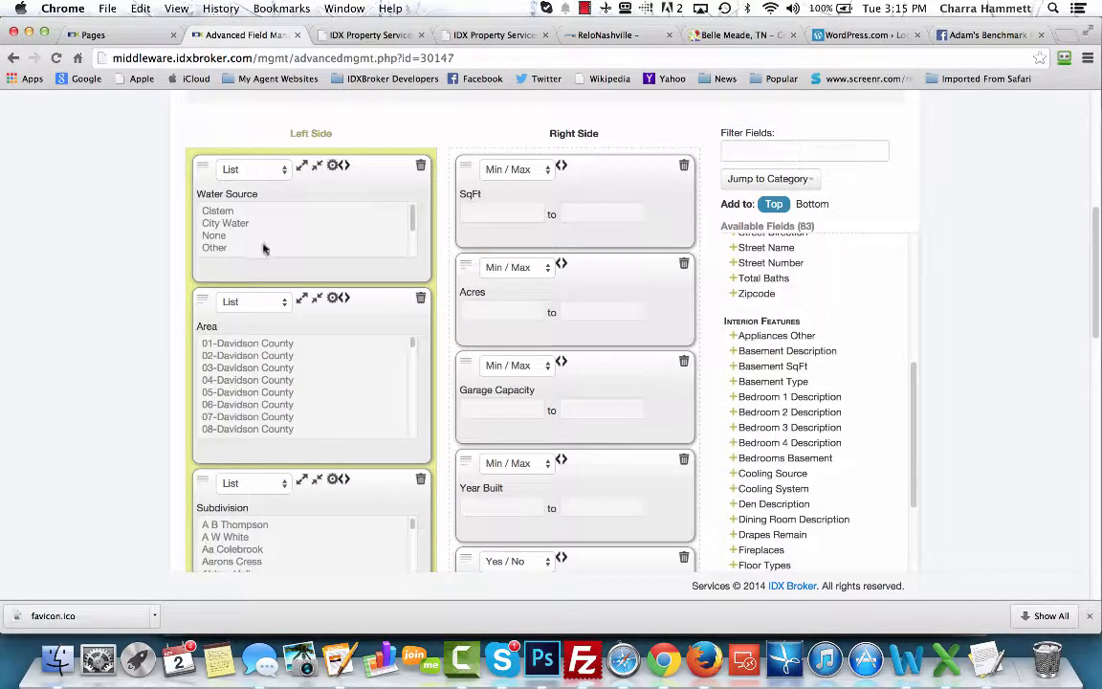
# Move the Water Source field to the Right Side column, placing it between Pool Description and Handicap Accessible
pyautogui.scroll(-5, 256, 246)
pyautogui.scroll(8, 256, 245)
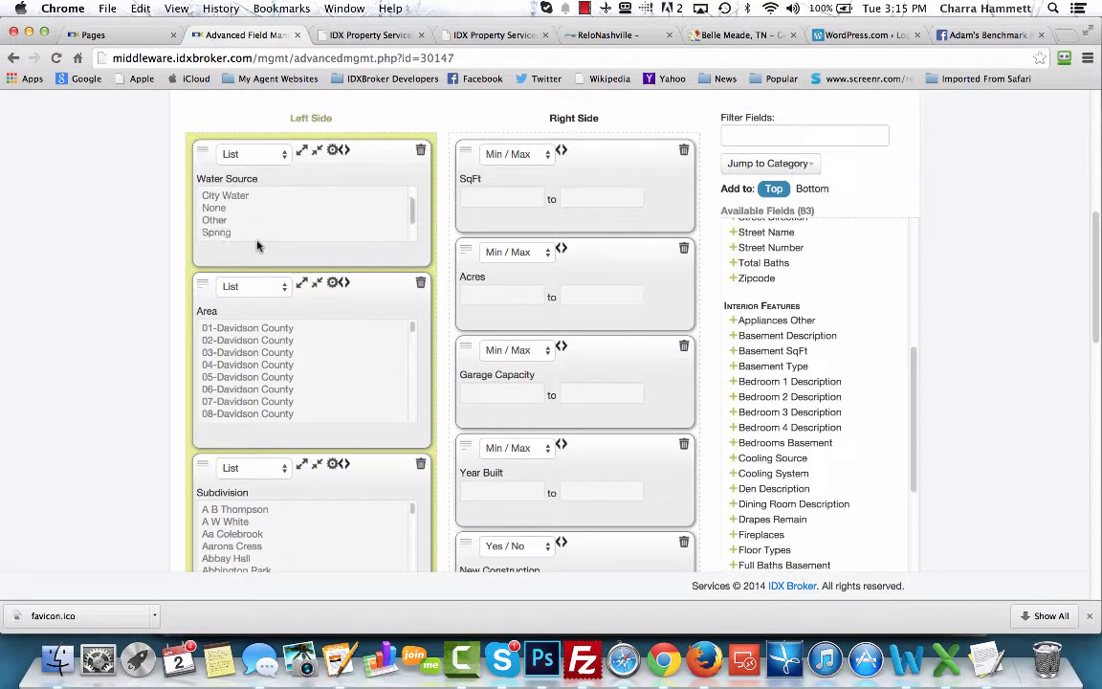
pyautogui.scroll(1, 254, 243)
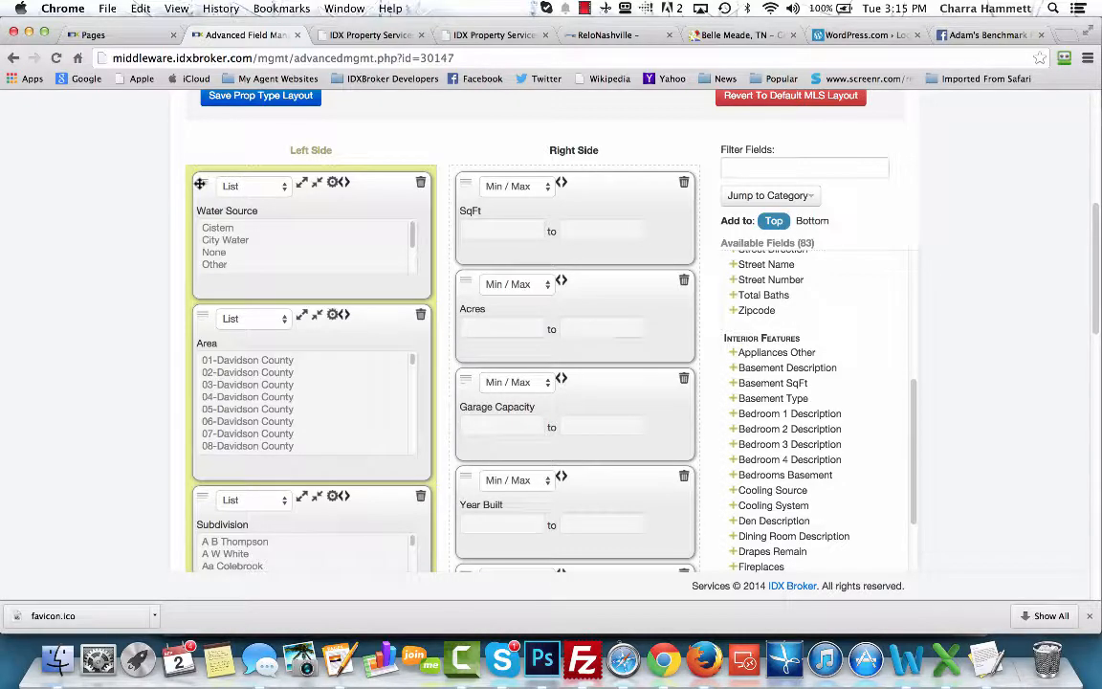
pyautogui.moveTo(200, 182); pyautogui.dragTo(477, 543)
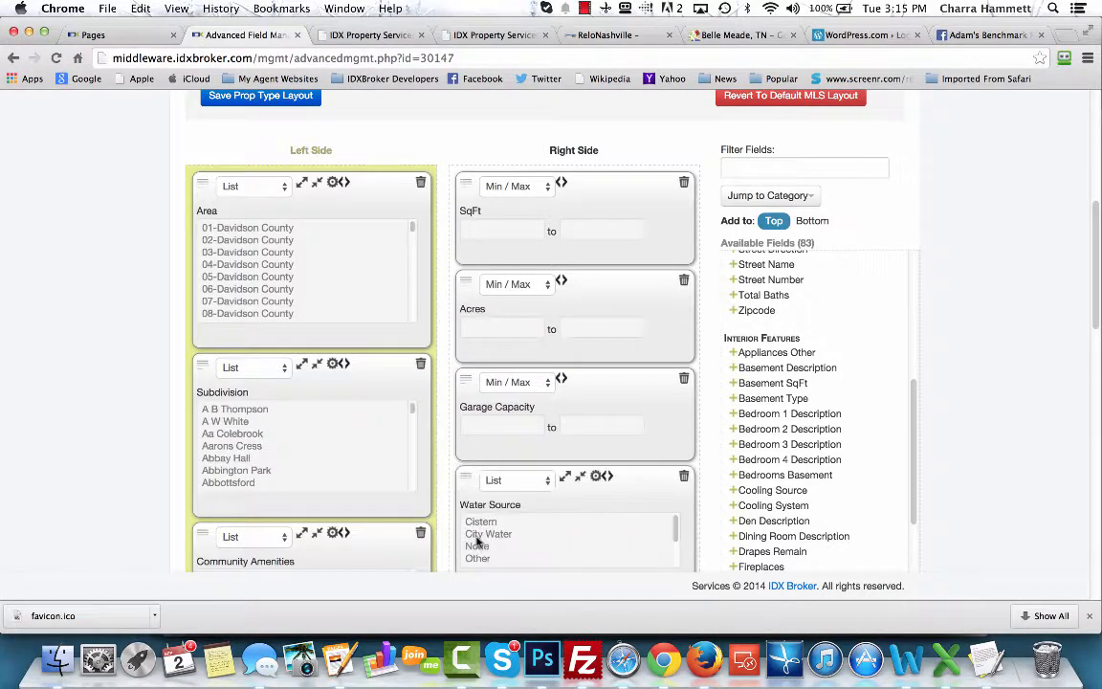
pyautogui.scroll(-10, 26, 498)
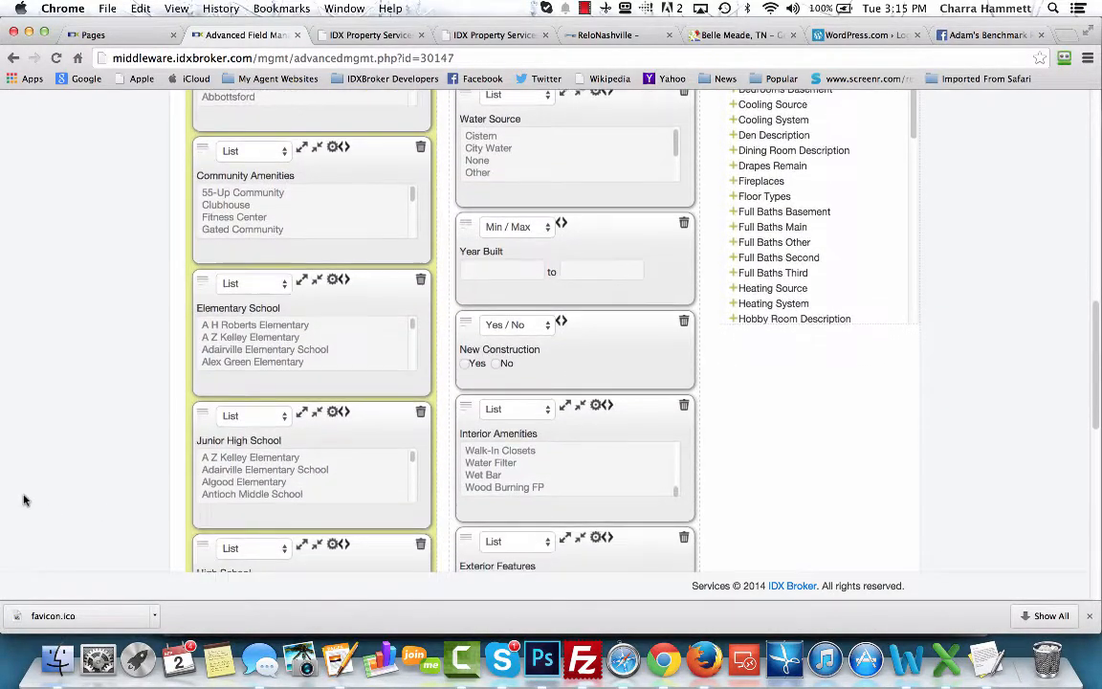
pyautogui.moveTo(464, 93); pyautogui.dragTo(474, 564)
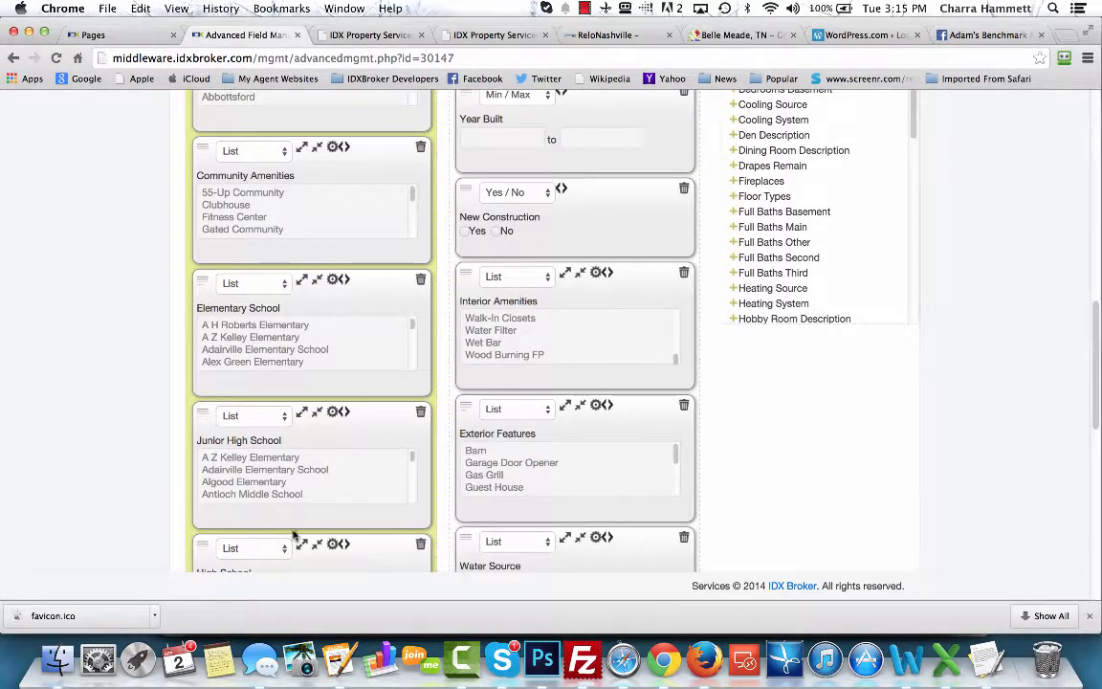
pyautogui.scroll(-3, 118, 514)
pyautogui.scroll(-4, 116, 513)
pyautogui.scroll(-4, 116, 513)
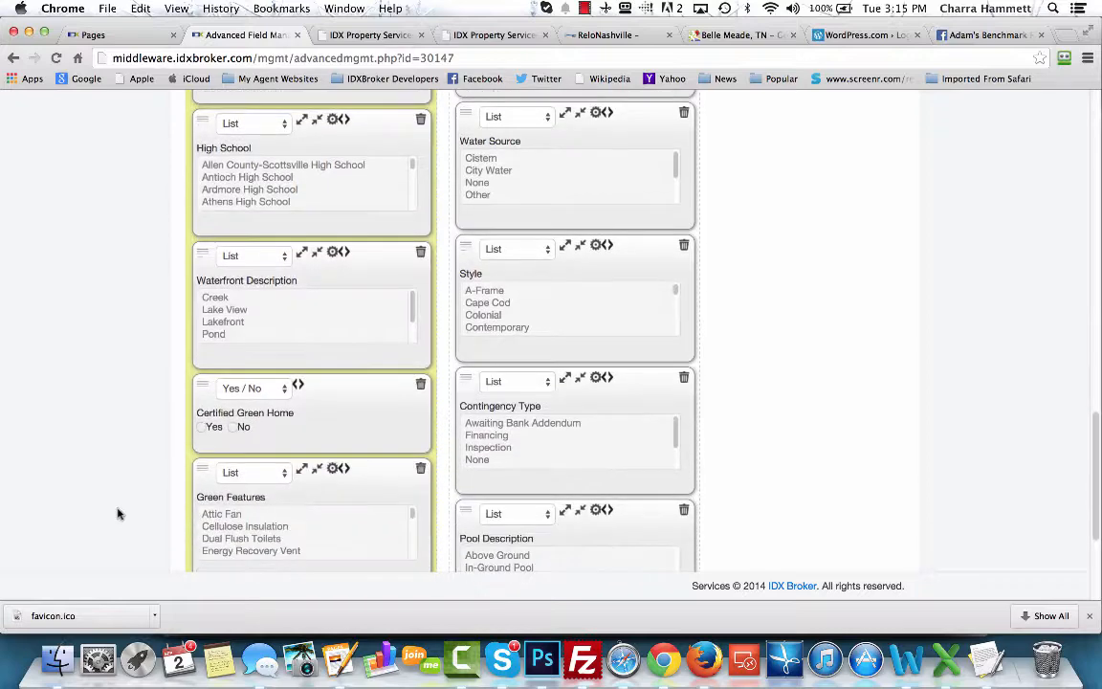
pyautogui.moveTo(467, 114); pyautogui.dragTo(478, 515)
pyautogui.scroll(-5, 88, 480)
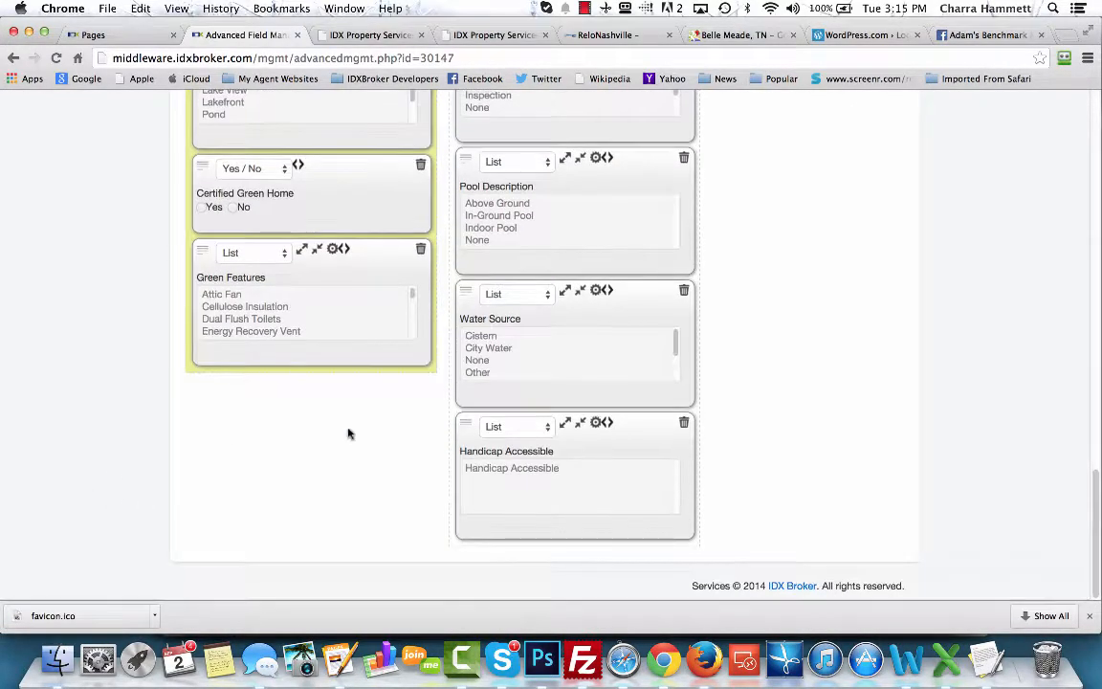
# Set the SqFt field's search type to Text
pyautogui.scroll(15, 903, 238)
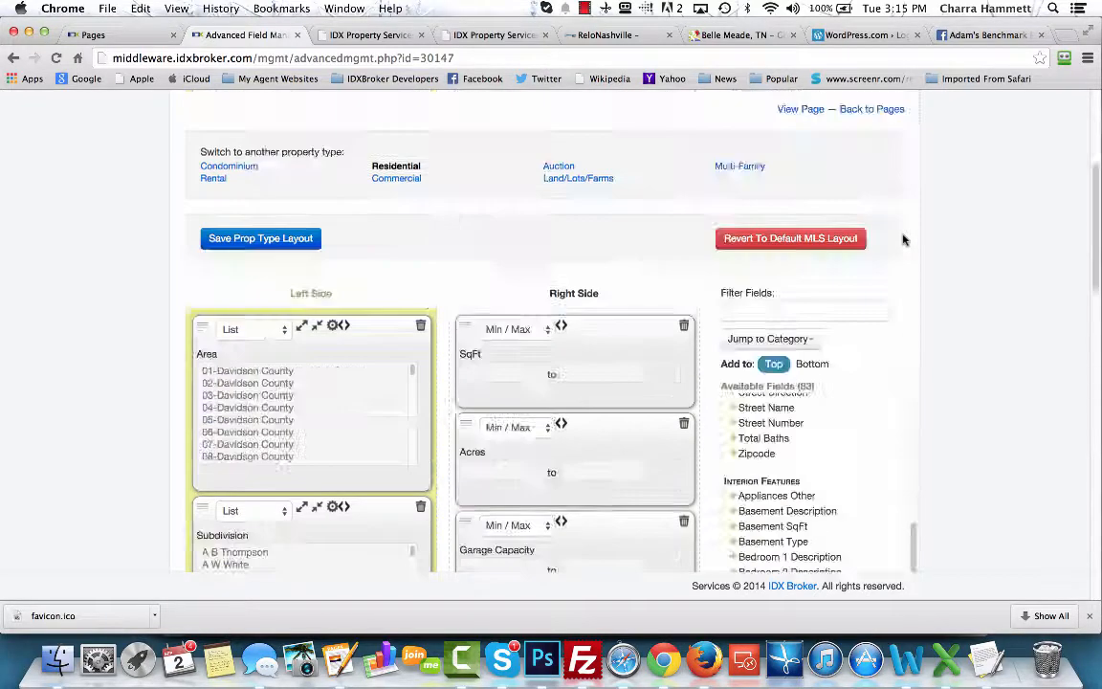
pyautogui.scroll(-10, 942, 438)
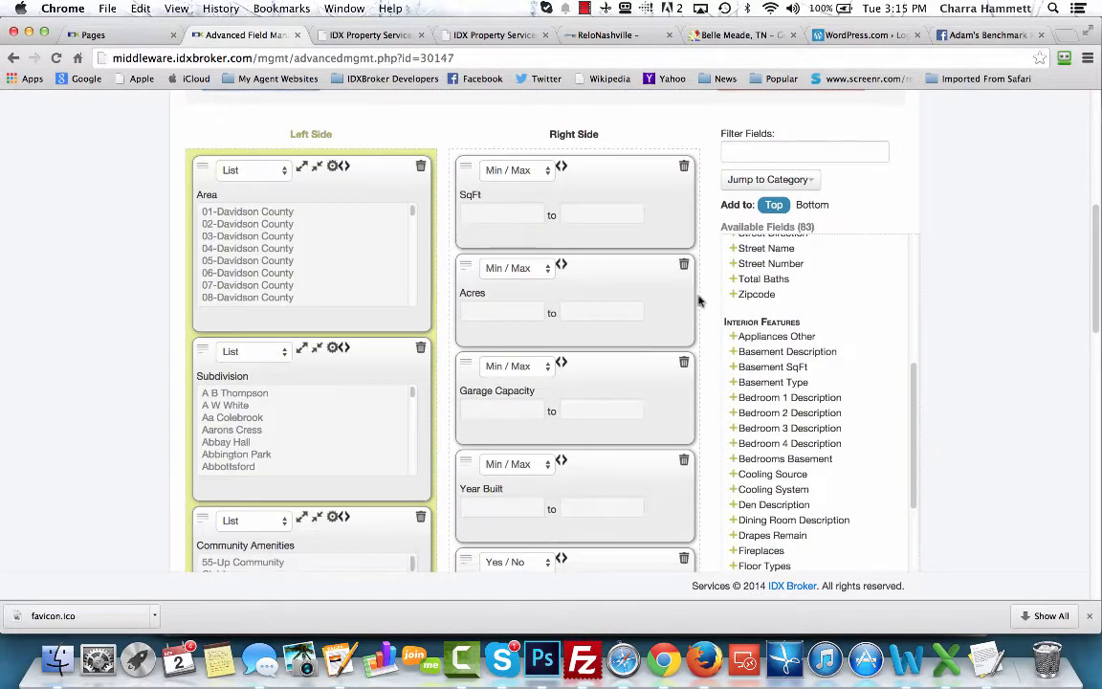
pyautogui.click(547, 175)
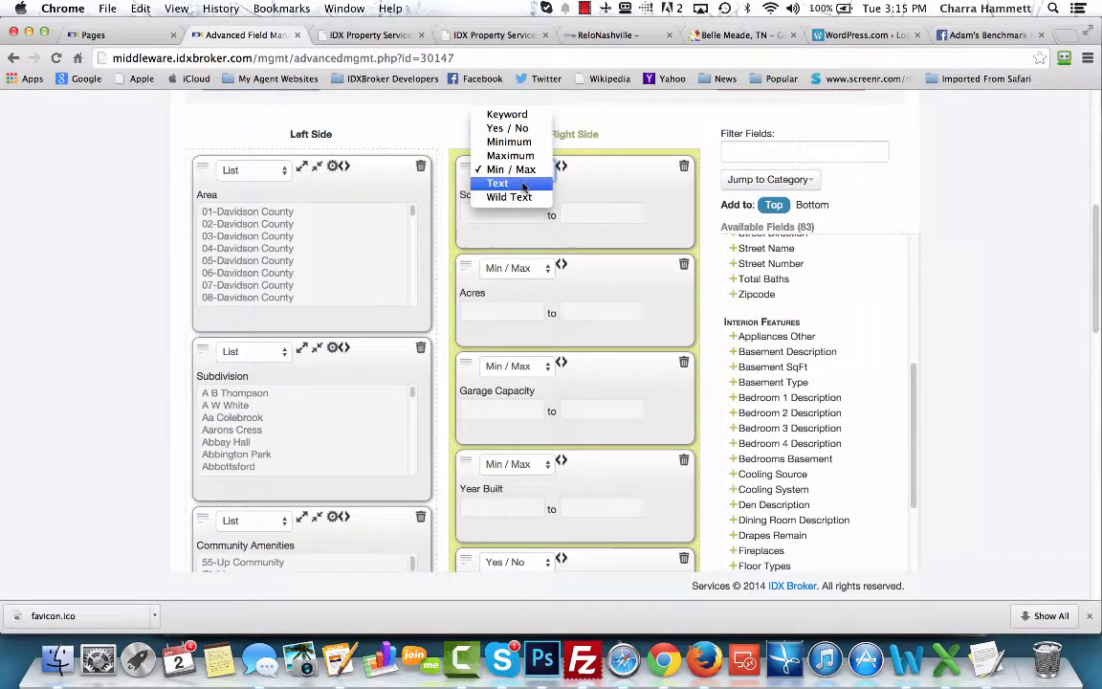
pyautogui.click(522, 190)
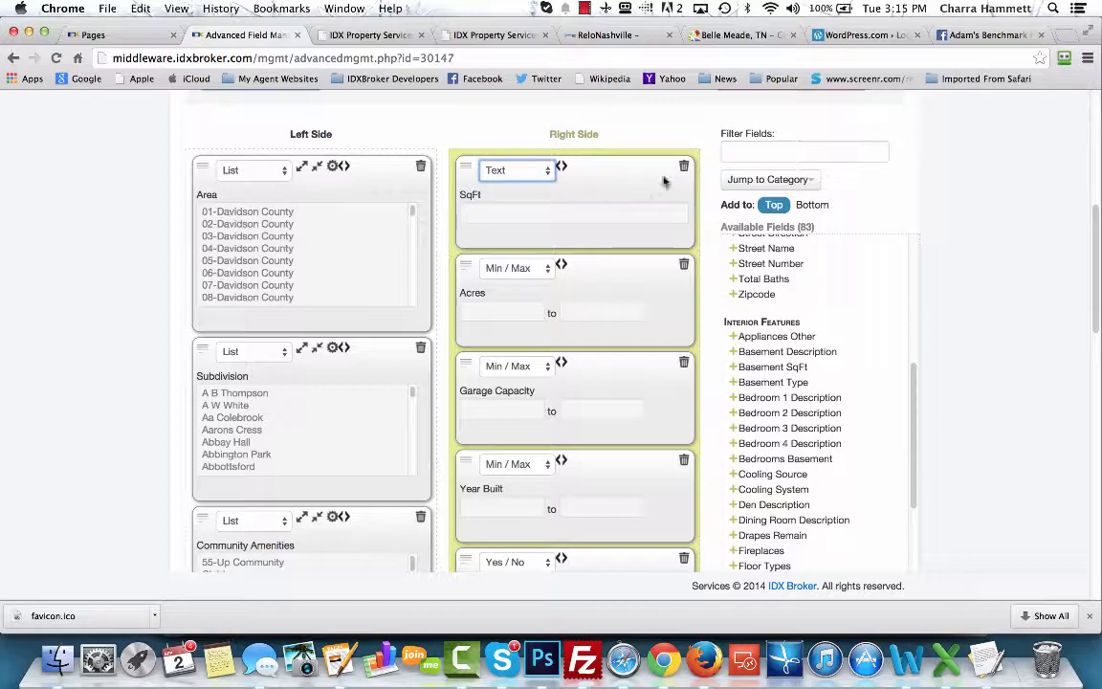
# Set the SqFt field's search type back to Min / Max
pyautogui.scroll(1, 708, 182)
pyautogui.scroll(4, 707, 182)
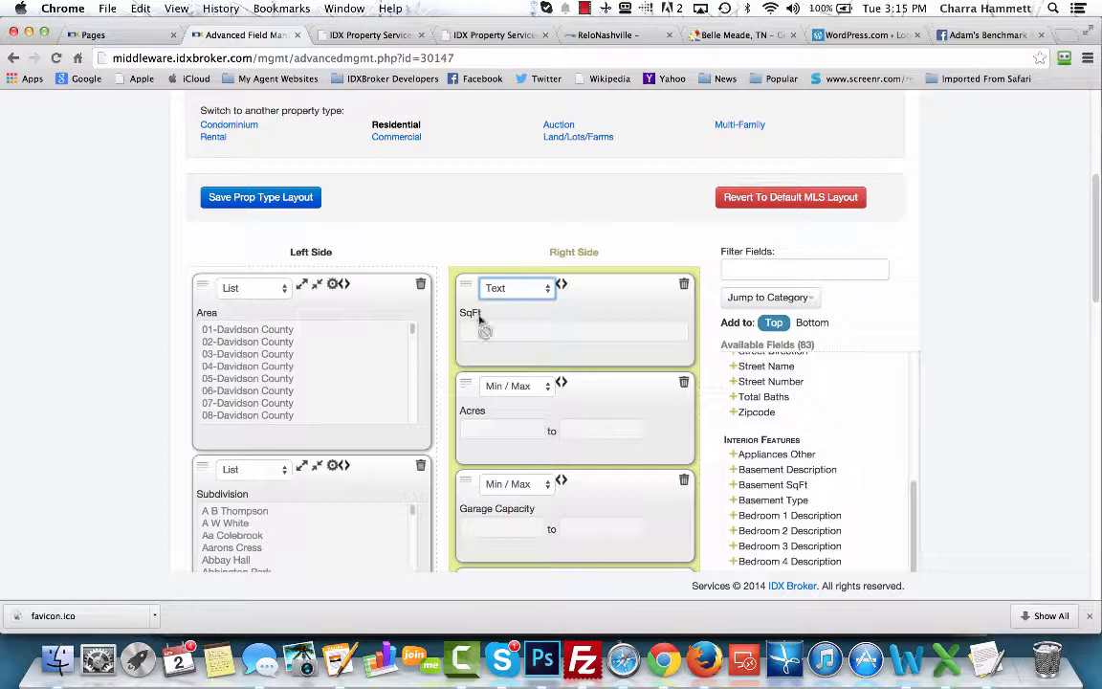
pyautogui.click(546, 296)
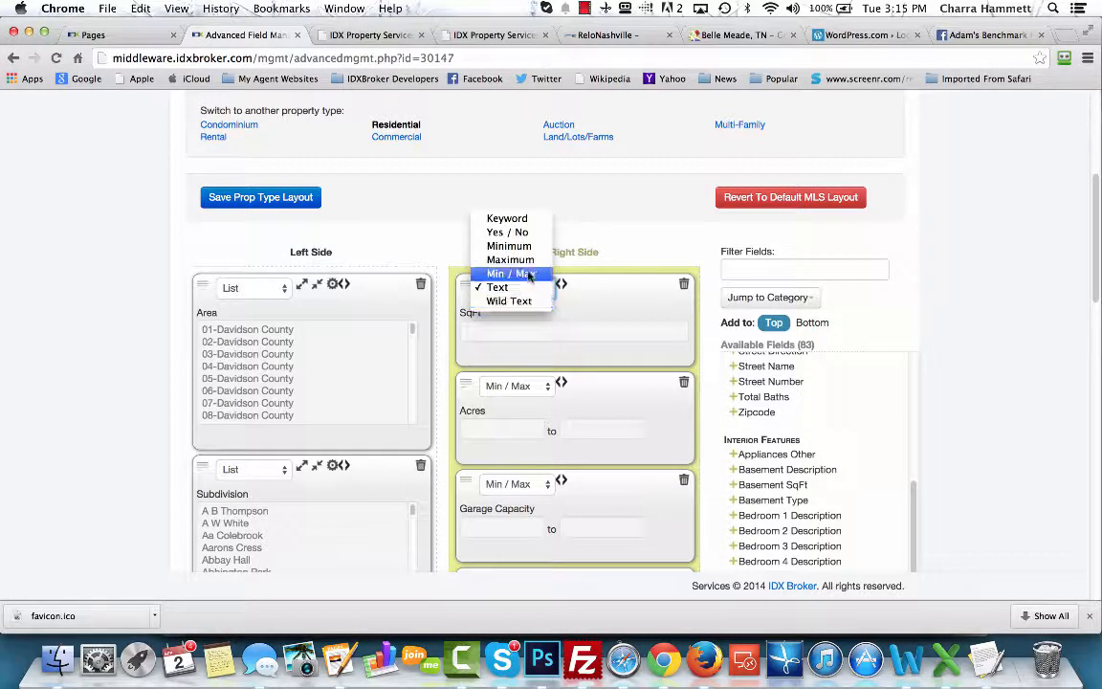
pyautogui.click(599, 295)
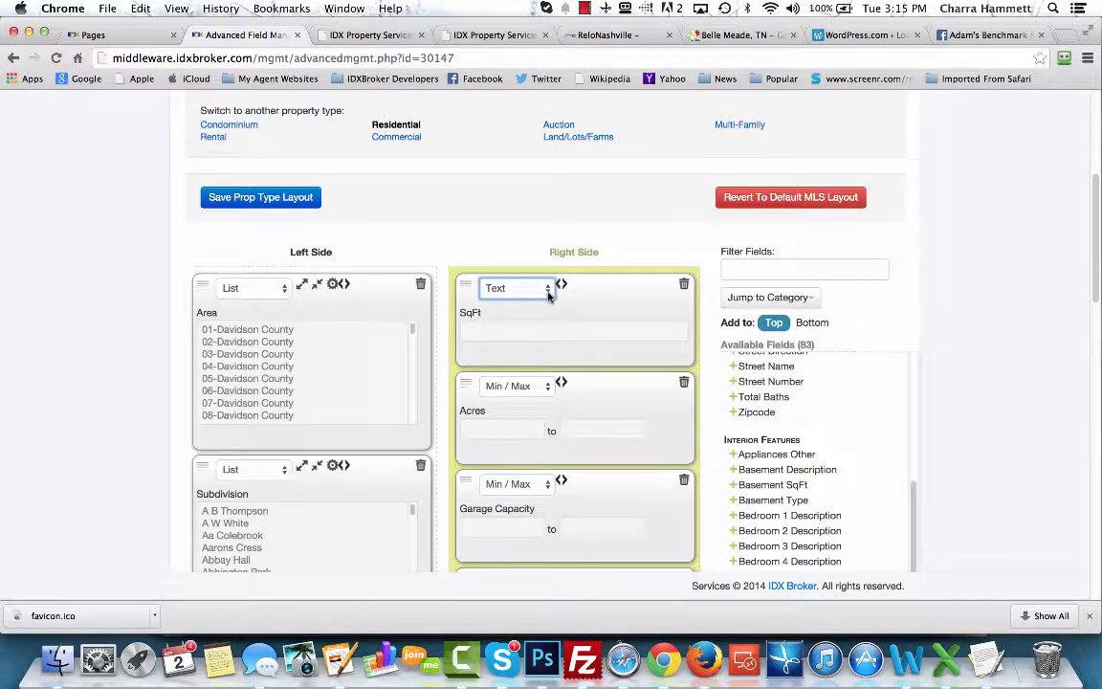
pyautogui.click(548, 296)
pyautogui.click(540, 273)
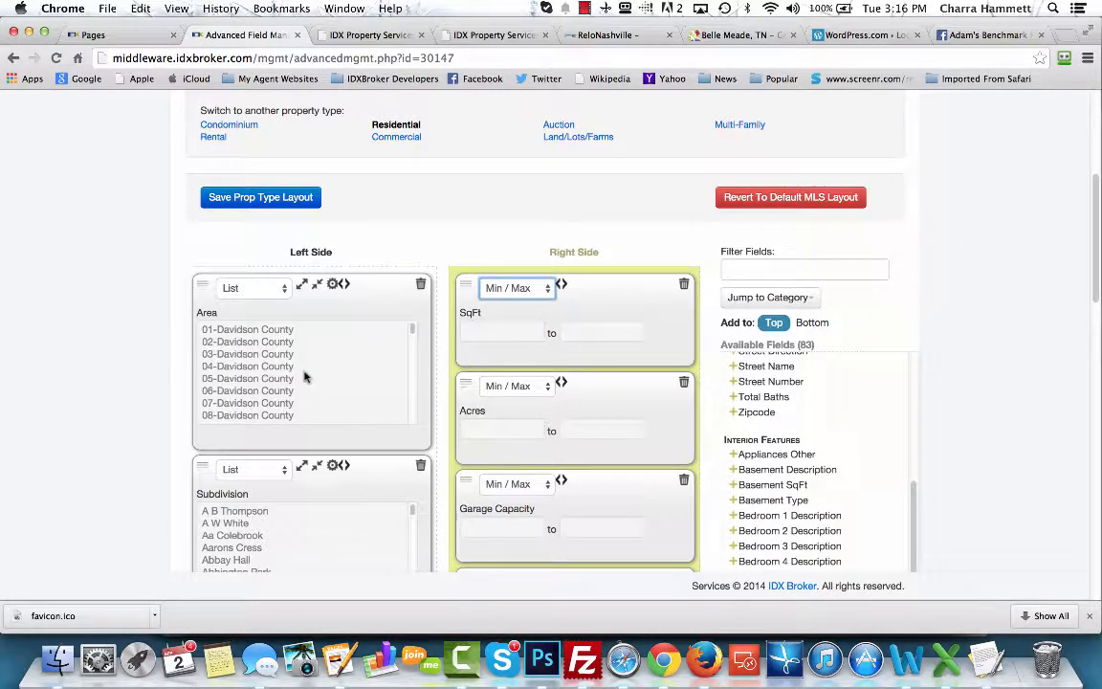
# Examine the options listed in the Subdivision field
pyautogui.scroll(-3, 107, 421)
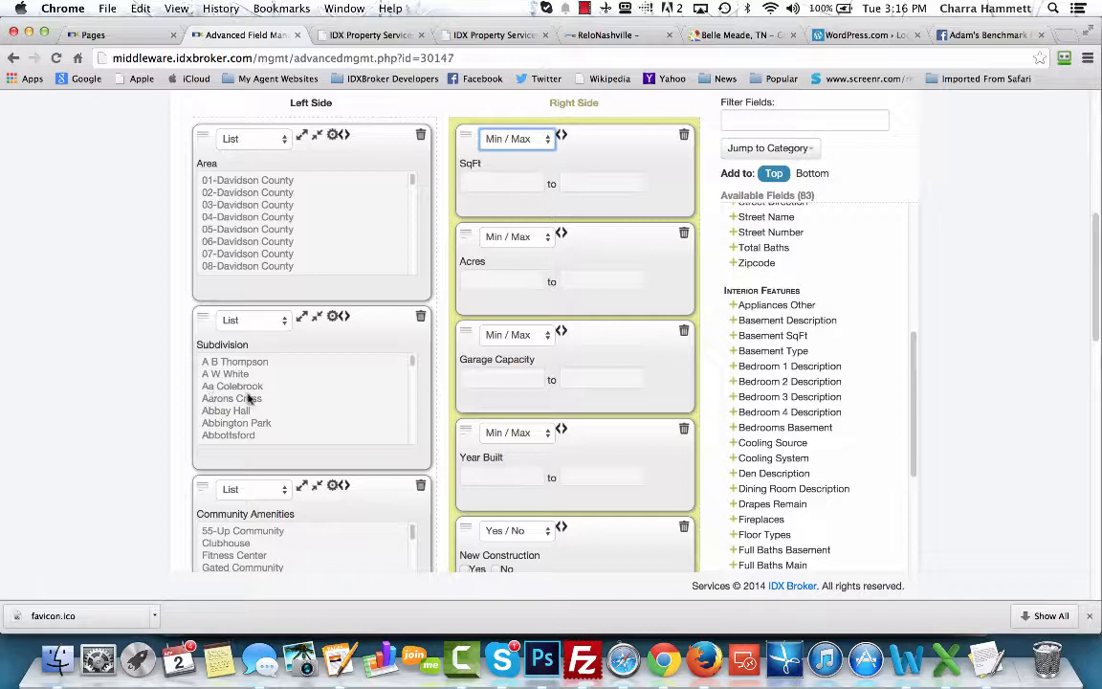
pyautogui.scroll(-10, 248, 398)
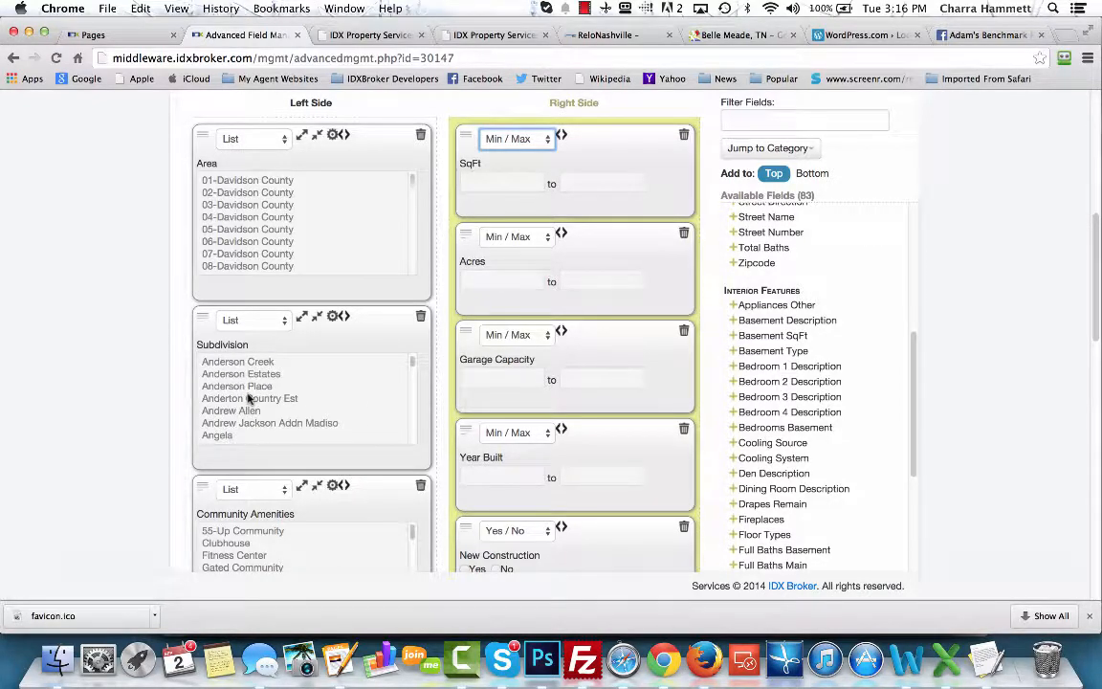
pyautogui.scroll(10, 248, 398)
pyautogui.scroll(-1, 152, 479)
pyautogui.scroll(3, 151, 481)
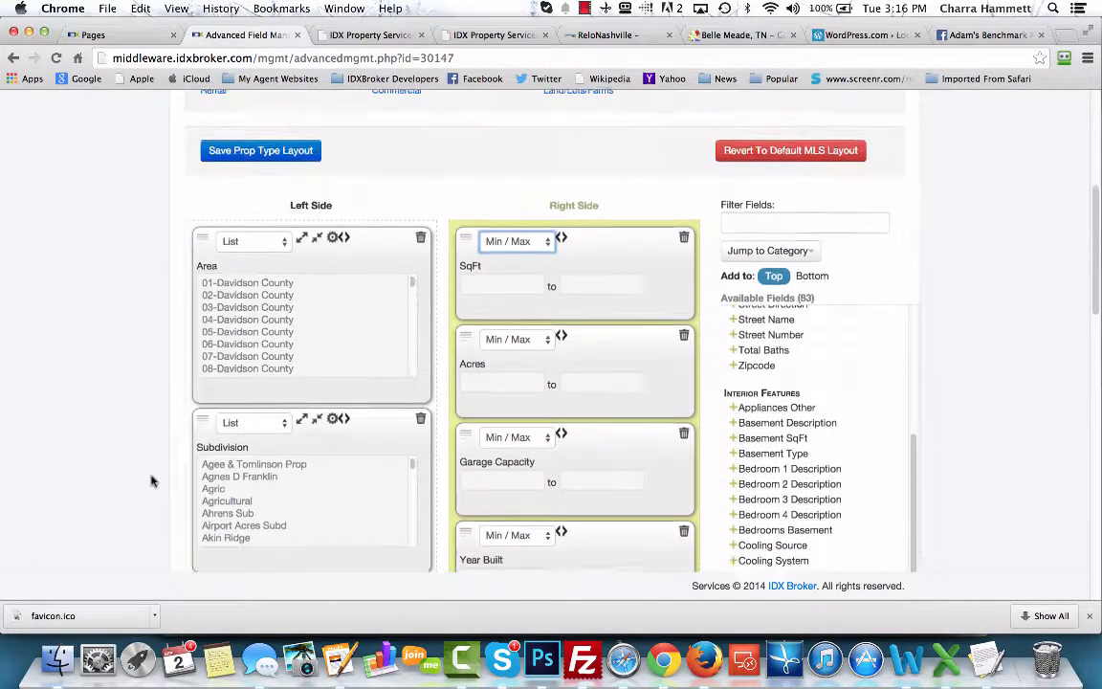
pyautogui.scroll(-3, 134, 492)
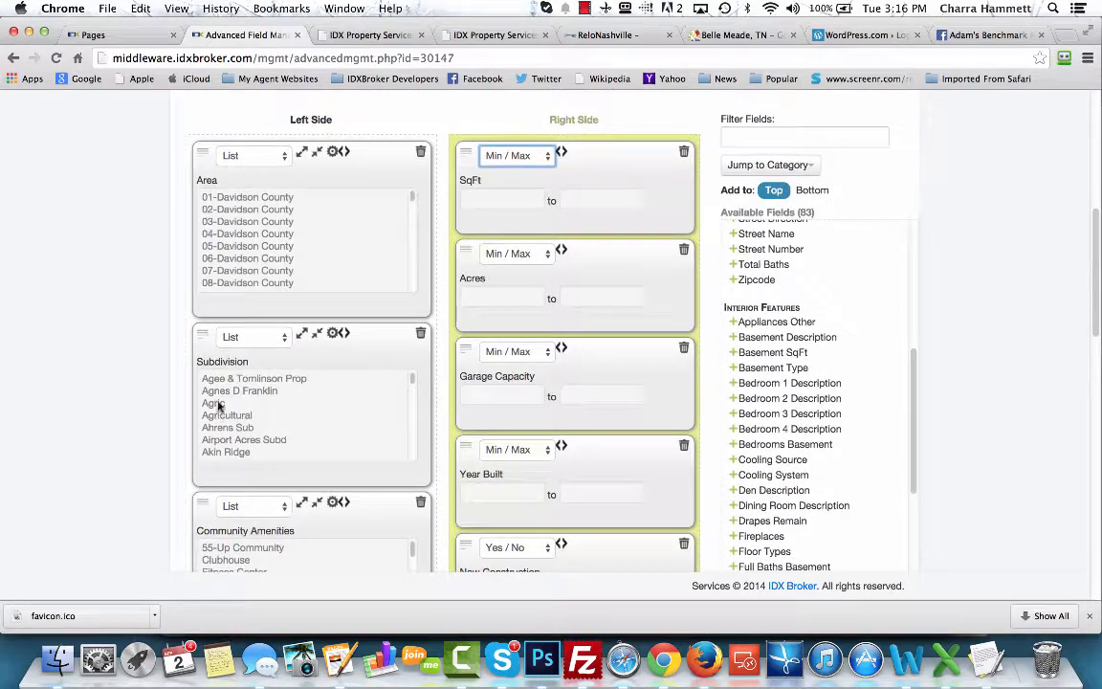
# Set Subdivision to remove items with 3 or fewer characters and move items not beginning with a letter or number to the end
pyautogui.scroll(1, 269, 396)
pyautogui.scroll(5, 270, 396)
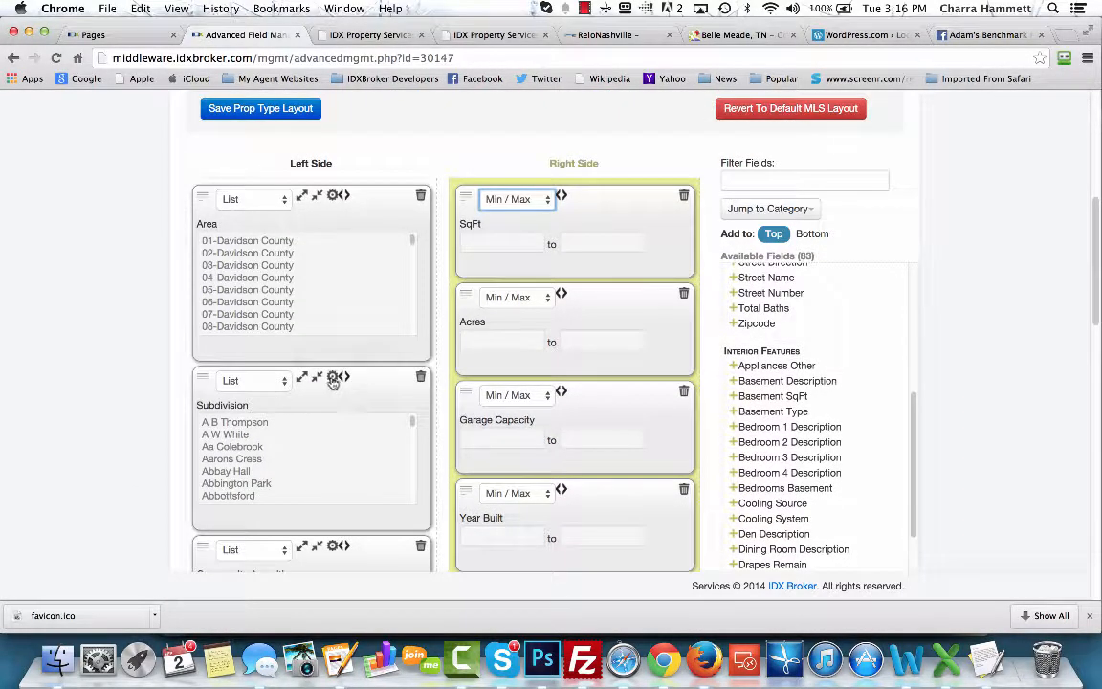
pyautogui.click(333, 380)
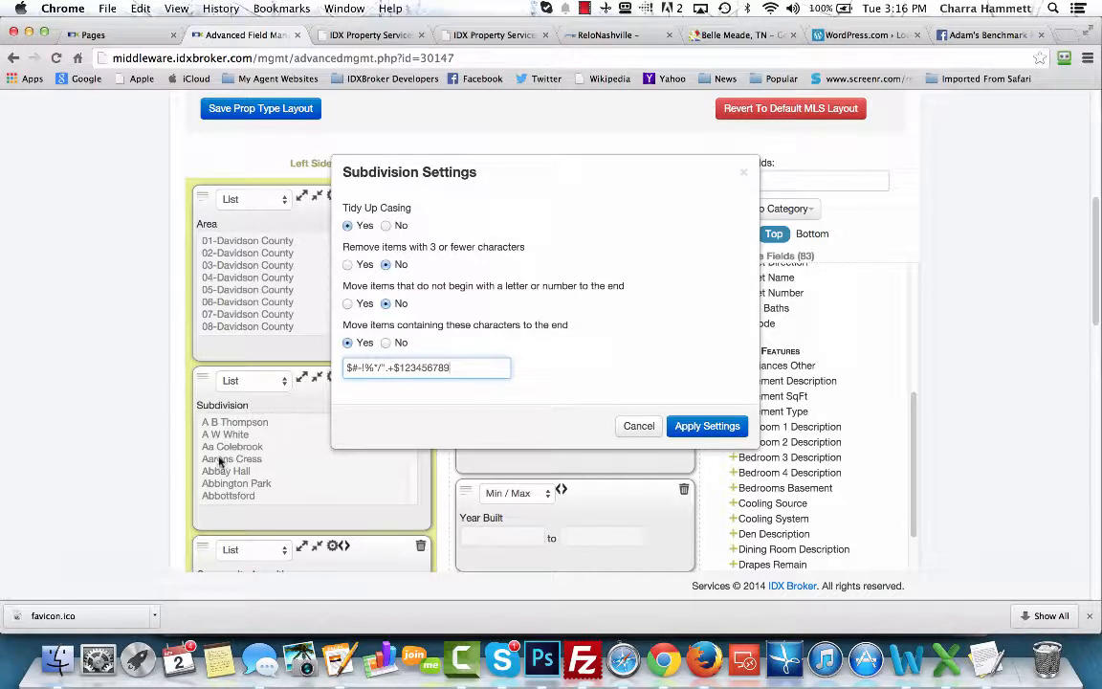
pyautogui.click(347, 265)
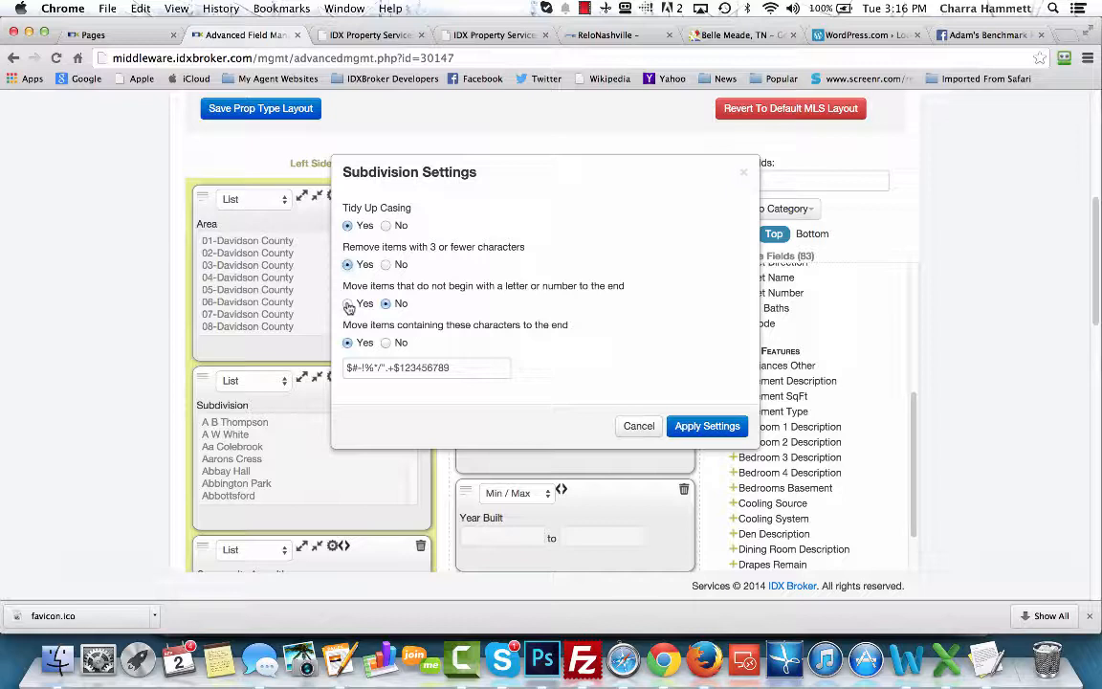
pyautogui.click(348, 304)
pyautogui.moveTo(401, 367); pyautogui.dragTo(461, 367)
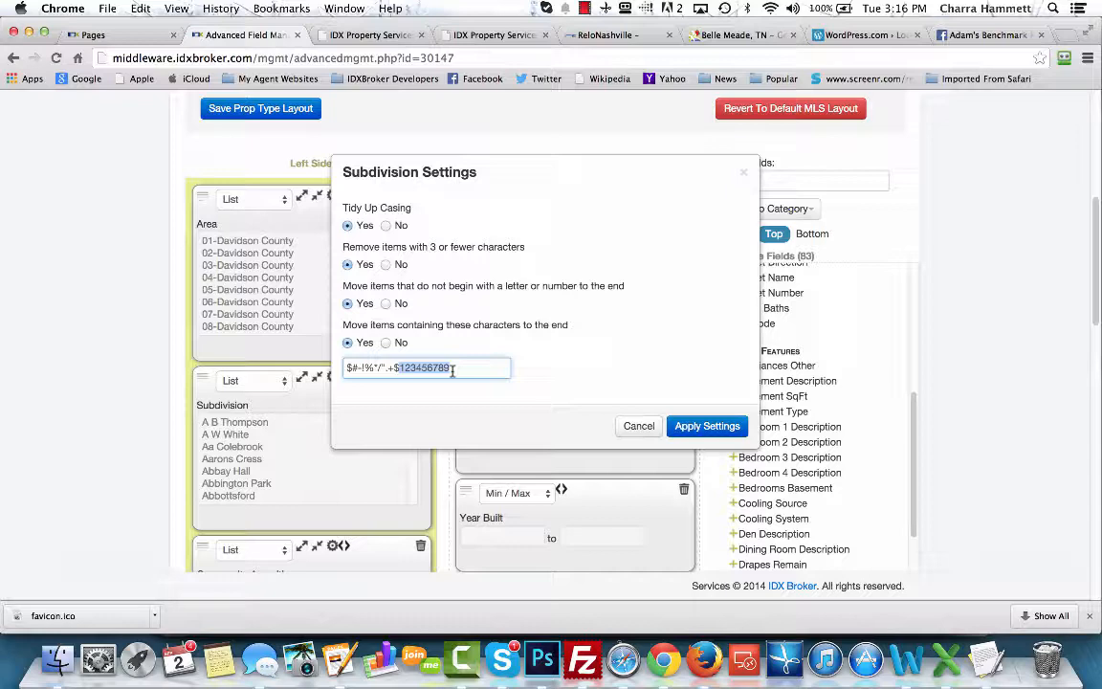
pyautogui.click(696, 427)
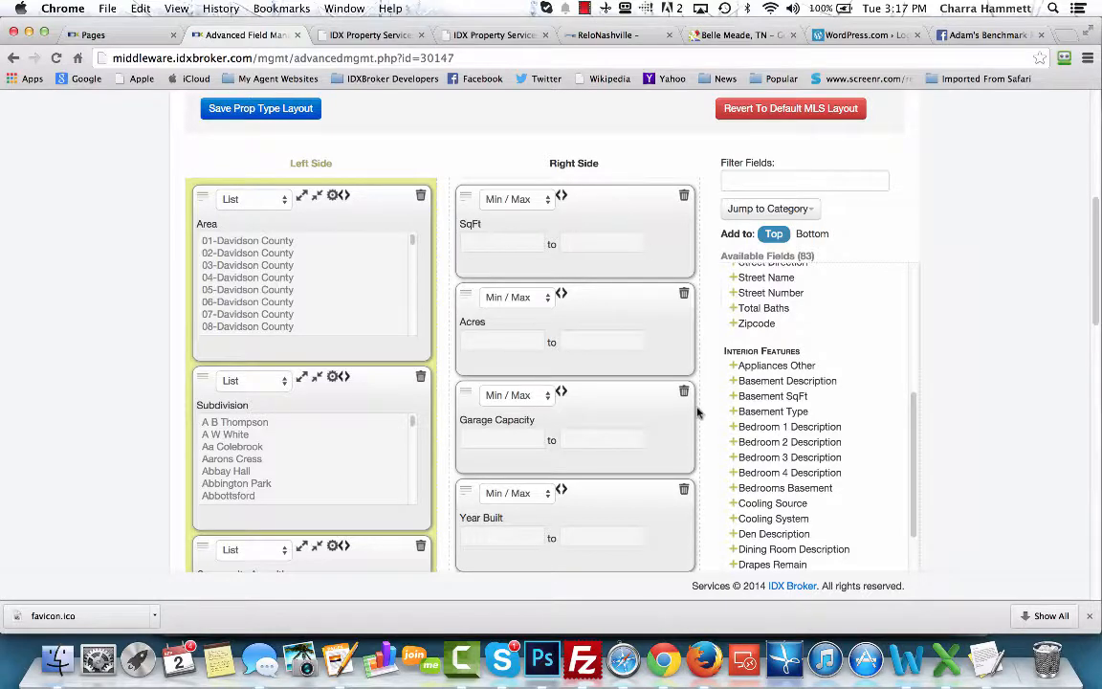
# Add the Fireplaces field to the top of the Left Side column and set its search type to Yes / No
pyautogui.scroll(-3, 696, 408)
pyautogui.scroll(-2, 806, 381)
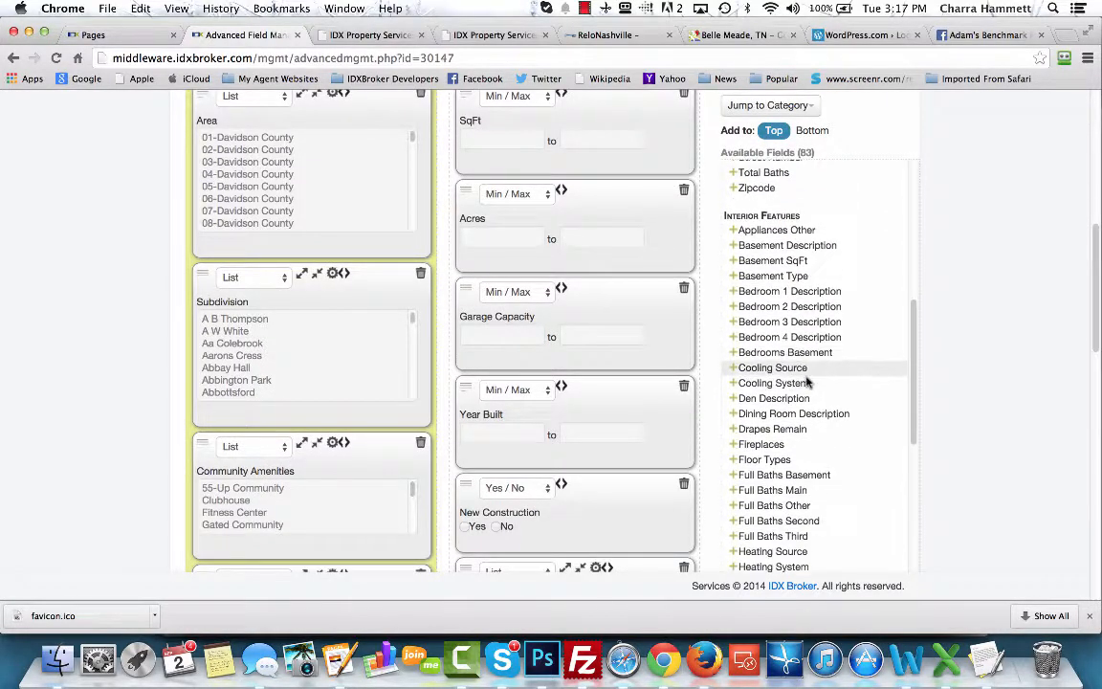
pyautogui.click(732, 432)
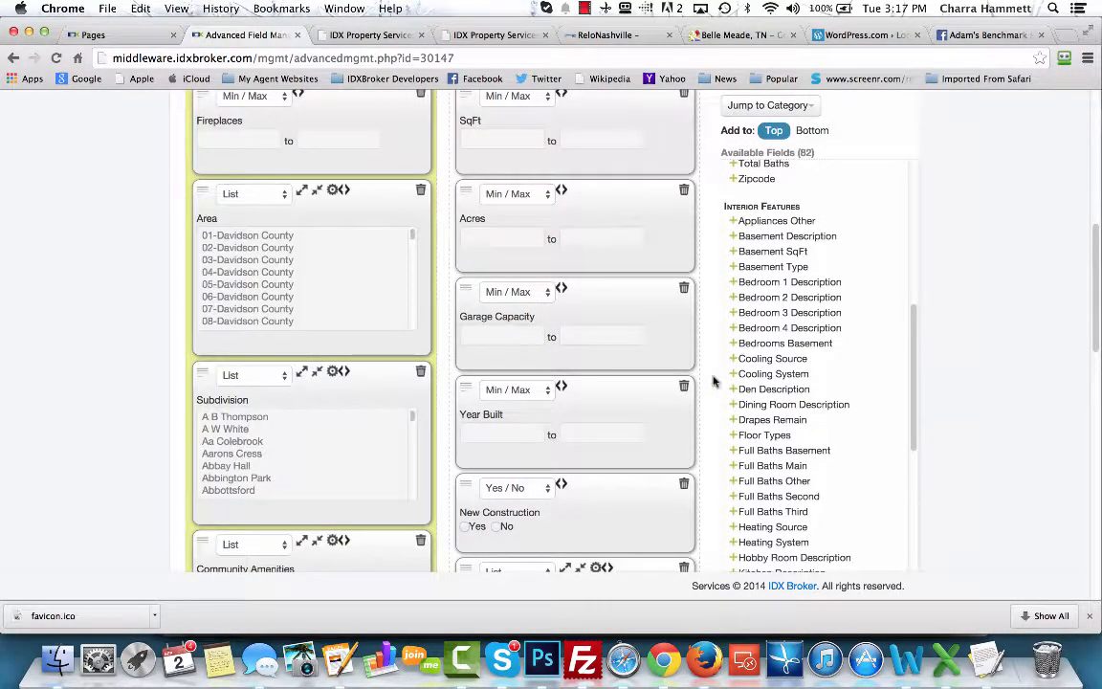
pyautogui.scroll(5, 713, 380)
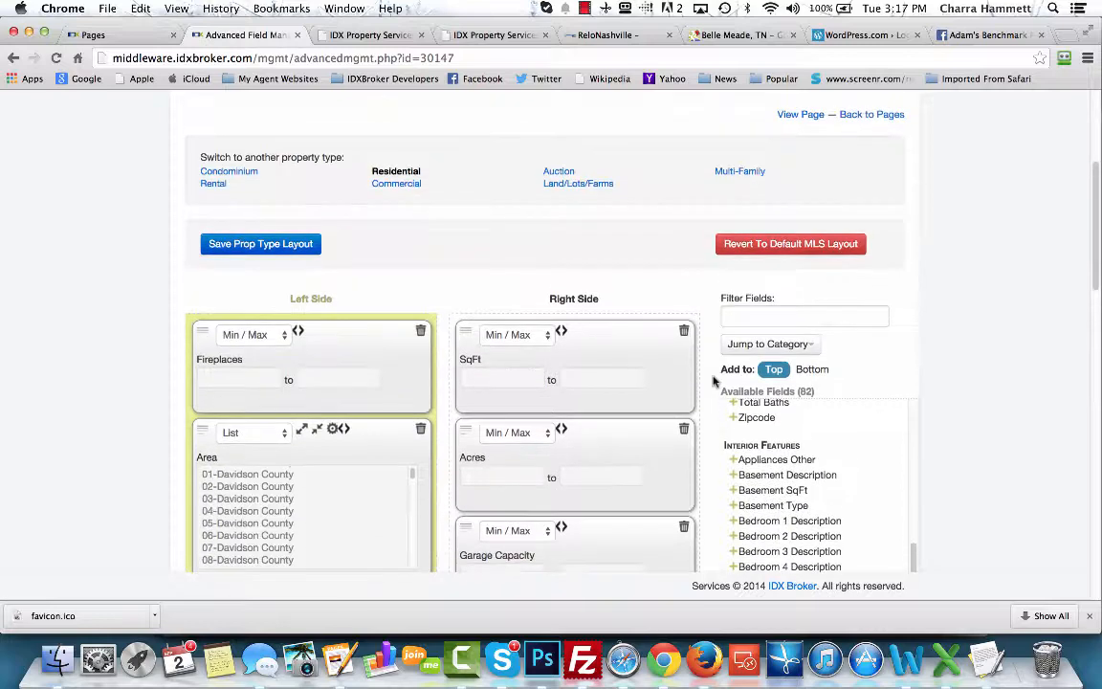
pyautogui.click(246, 334)
pyautogui.click(256, 293)
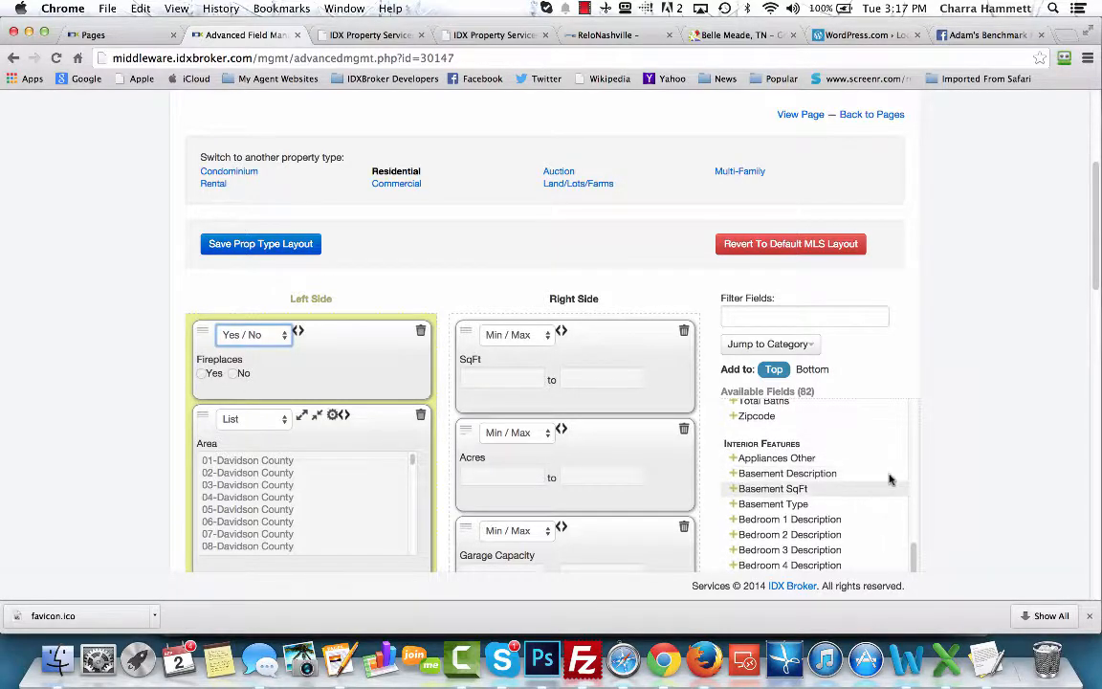
# Examine the remaining available fields from Interior Features through External Features, Location Information and Financial Details
pyautogui.scroll(-2, 899, 492)
pyautogui.scroll(-5, 899, 478)
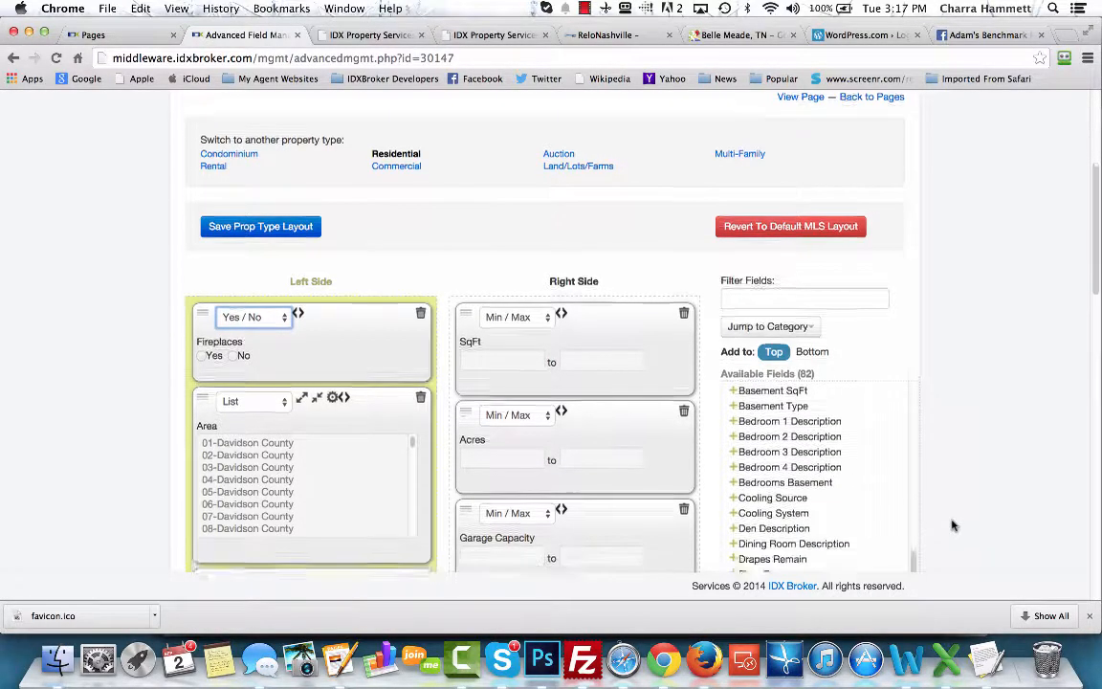
pyautogui.scroll(-2, 951, 524)
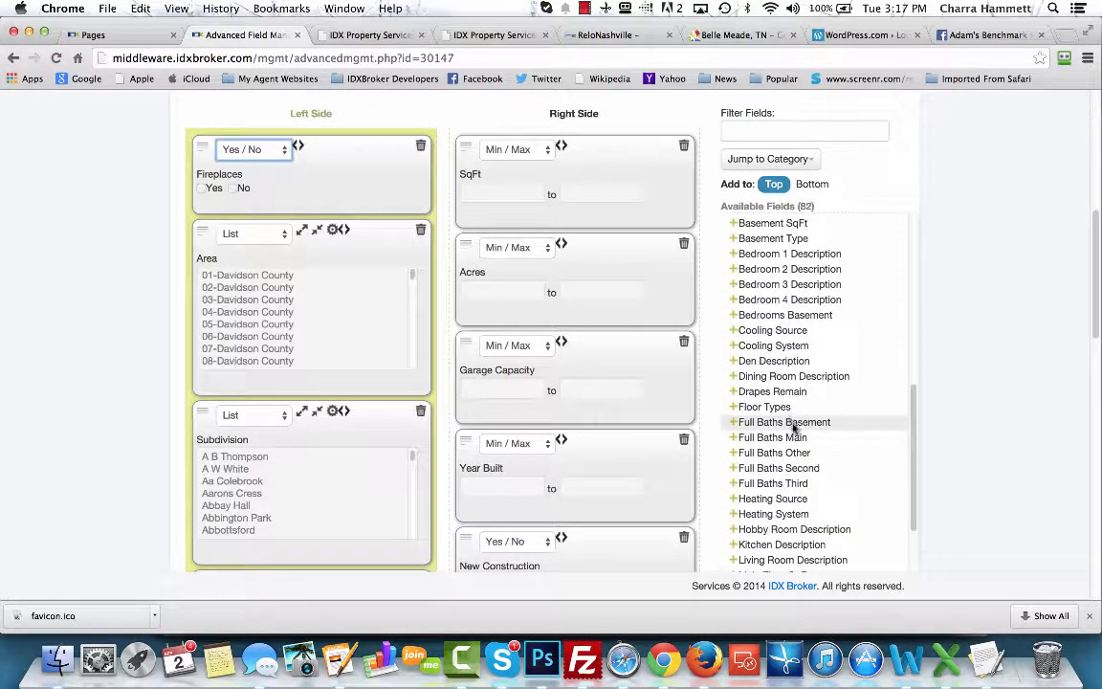
pyautogui.scroll(-1, 792, 426)
pyautogui.scroll(-6, 792, 427)
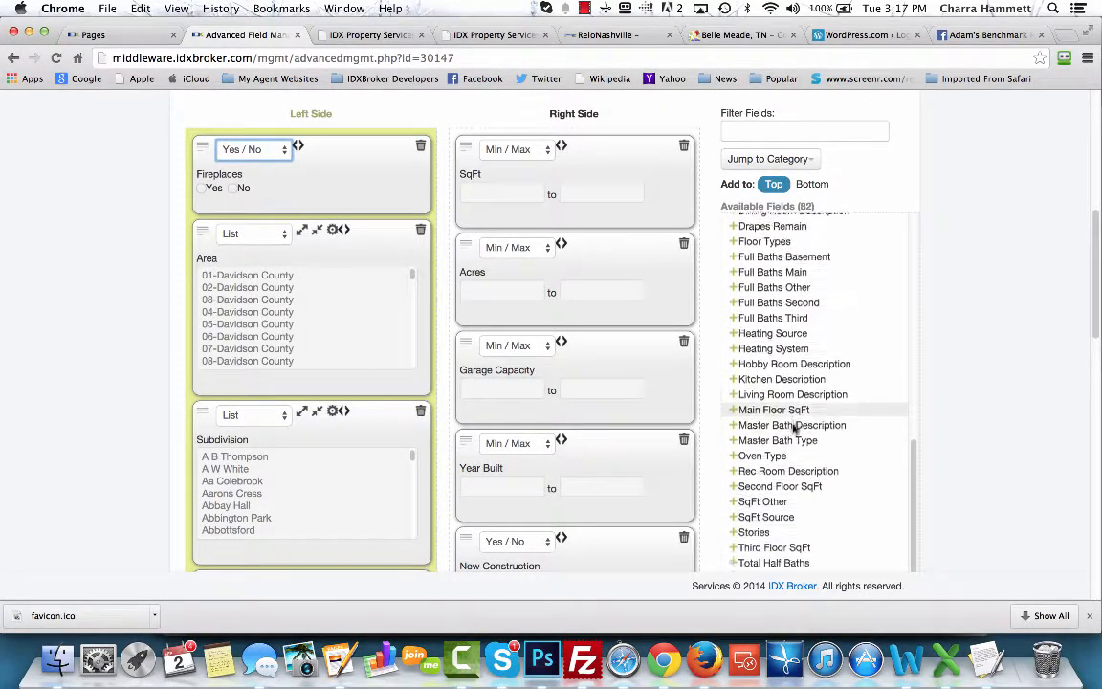
pyautogui.scroll(-3, 794, 427)
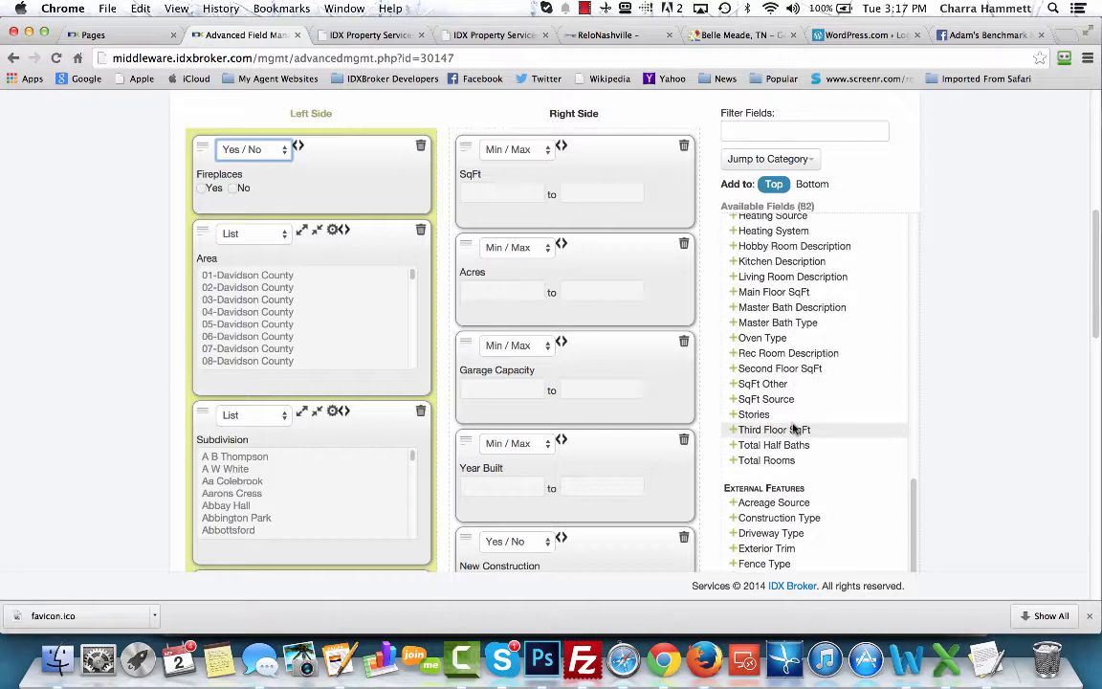
pyautogui.scroll(-6, 799, 429)
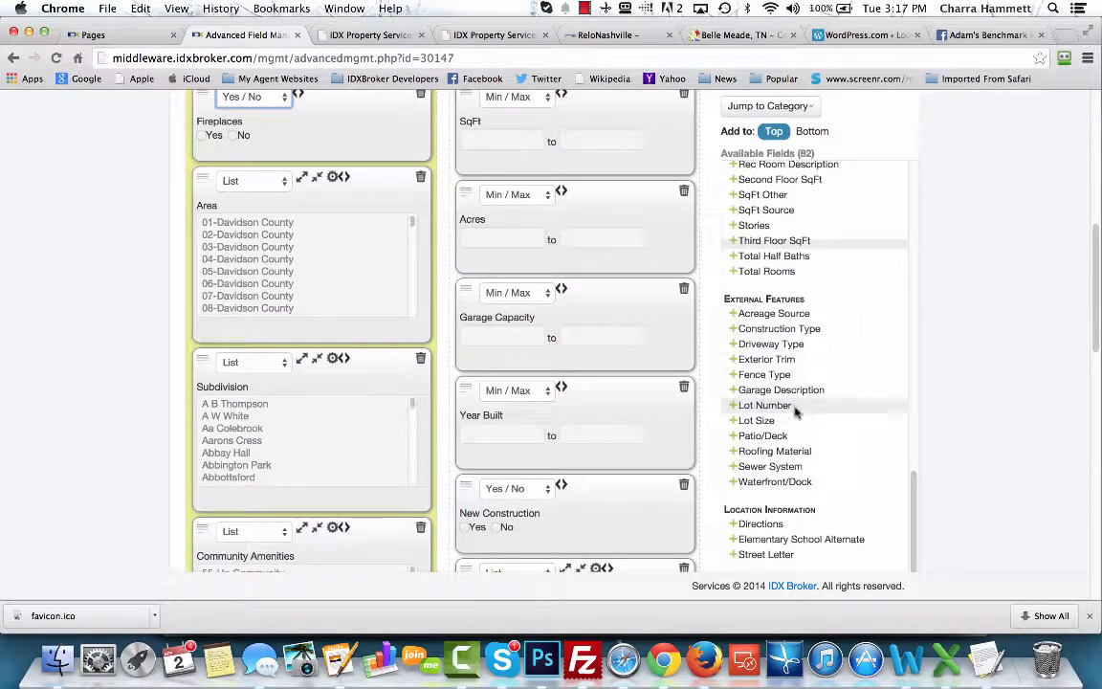
pyautogui.scroll(-5, 807, 482)
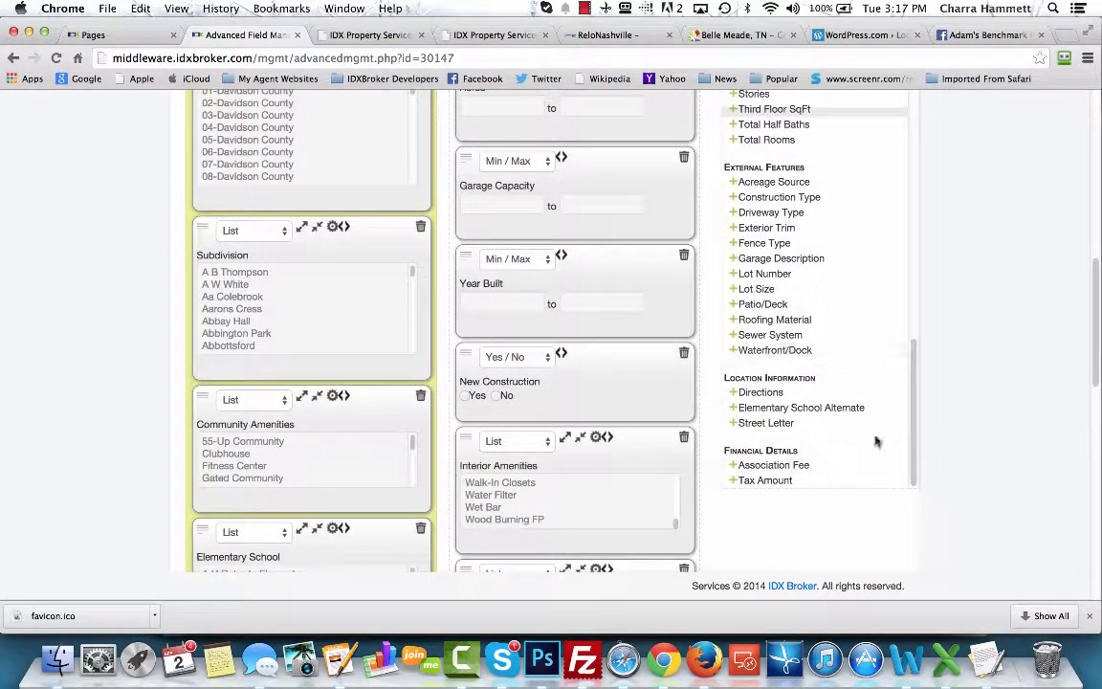
# Review the arranged fields in both columns and save the Residential property type layout
pyautogui.scroll(10, 989, 404)
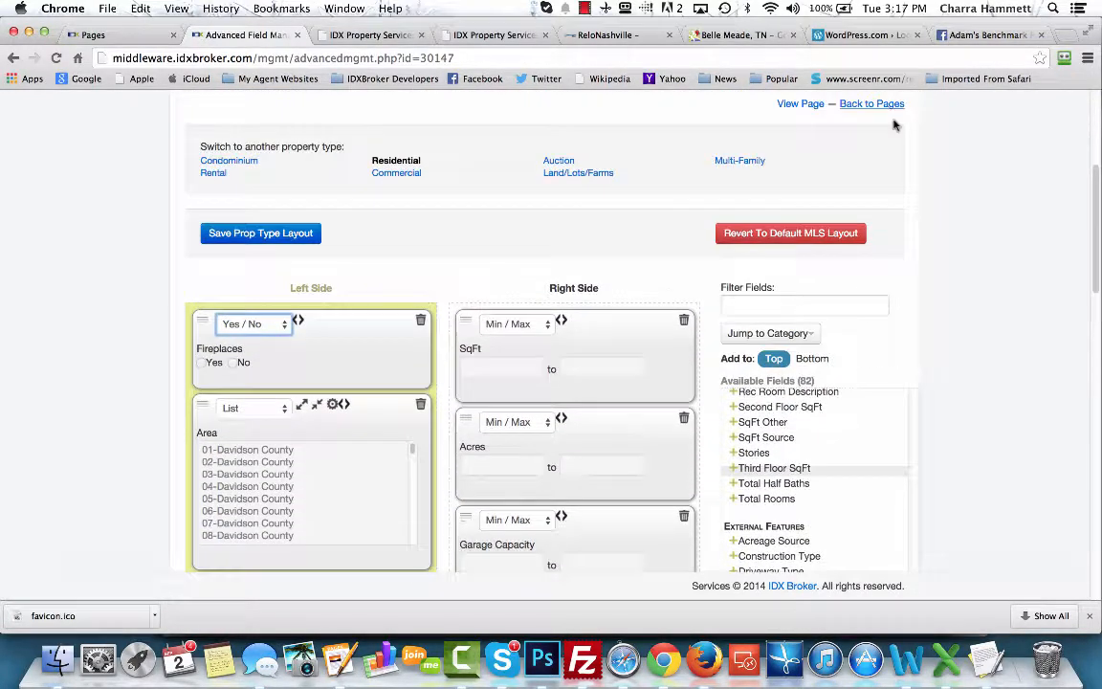
pyautogui.scroll(-3, 448, 405)
pyautogui.scroll(-3, 455, 400)
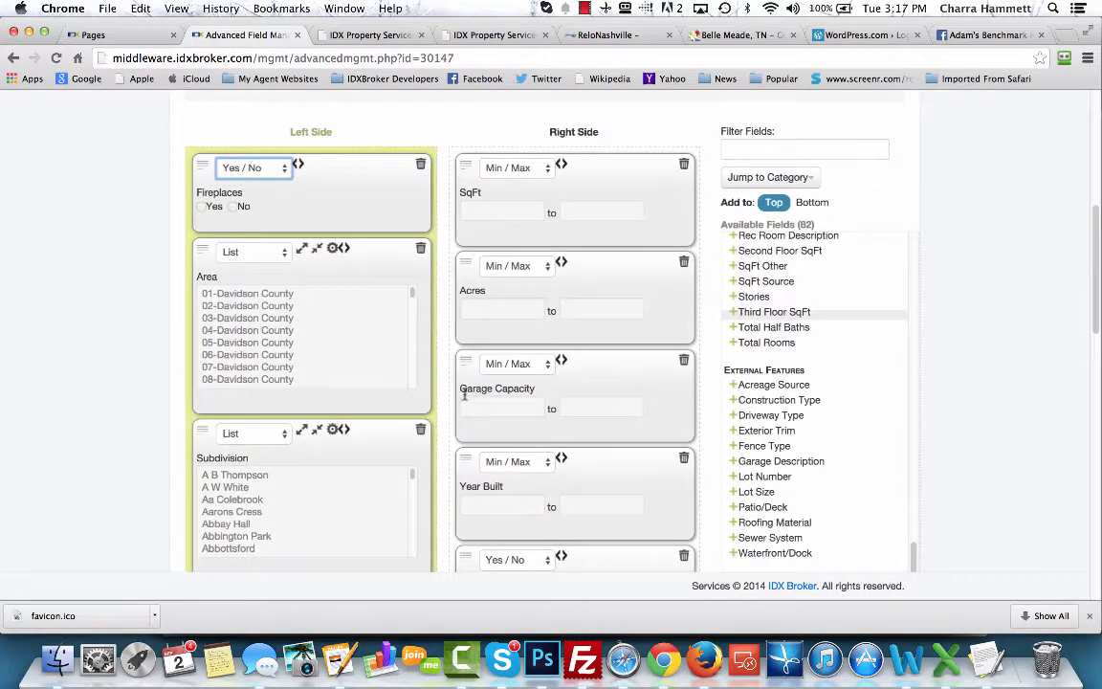
pyautogui.scroll(-10, 455, 556)
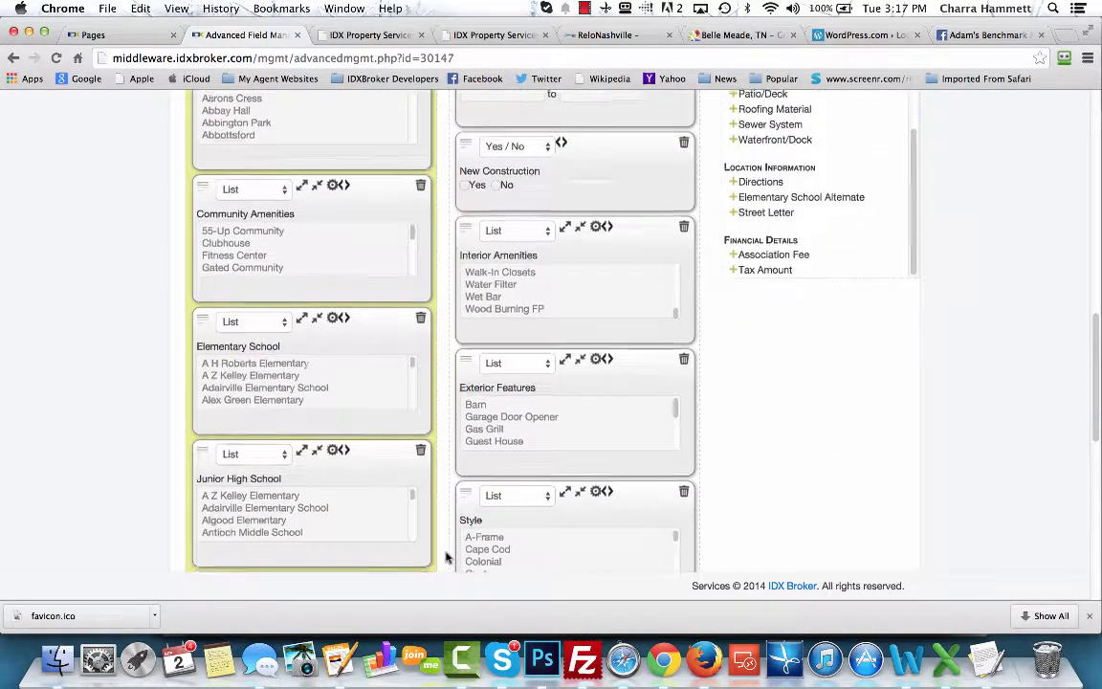
pyautogui.scroll(15, 446, 557)
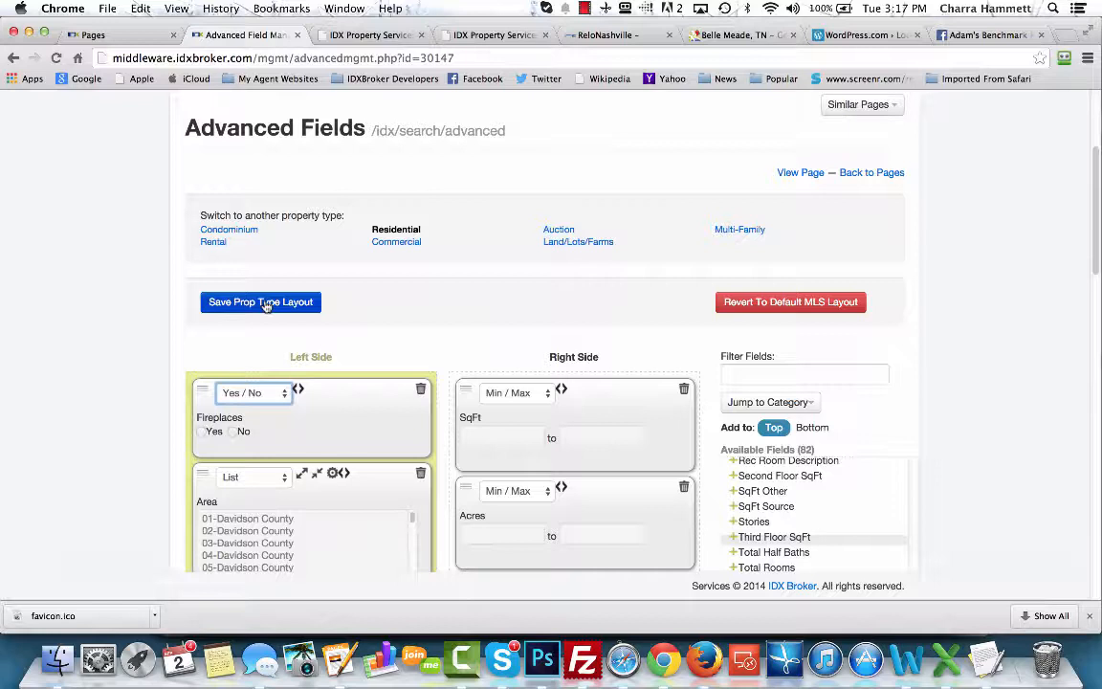
pyautogui.click(267, 304)
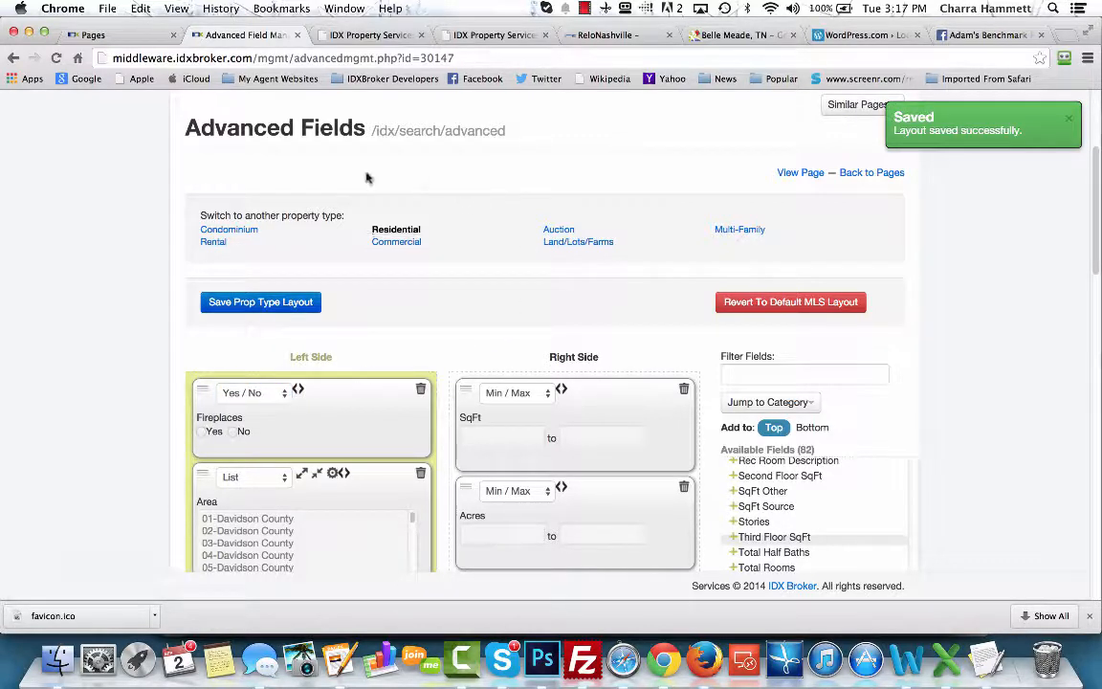
# Switch to the Condominium property type and remove the Property Sub Type and Style fields from the Right Side column
pyautogui.click(250, 232)
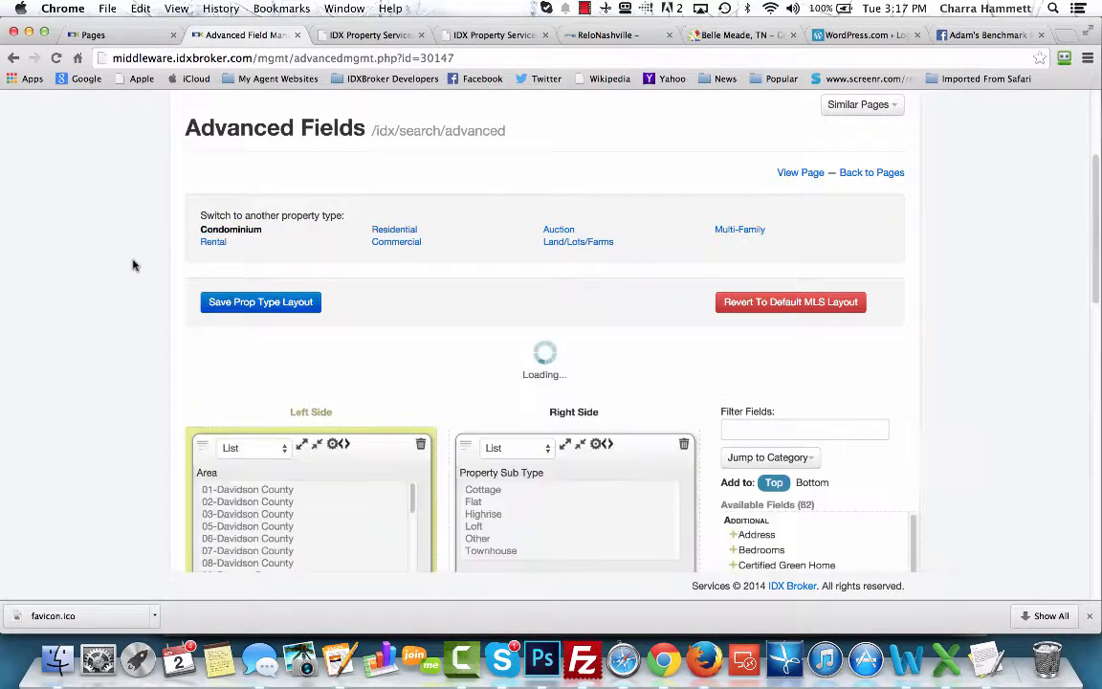
pyautogui.scroll(-5, 134, 265)
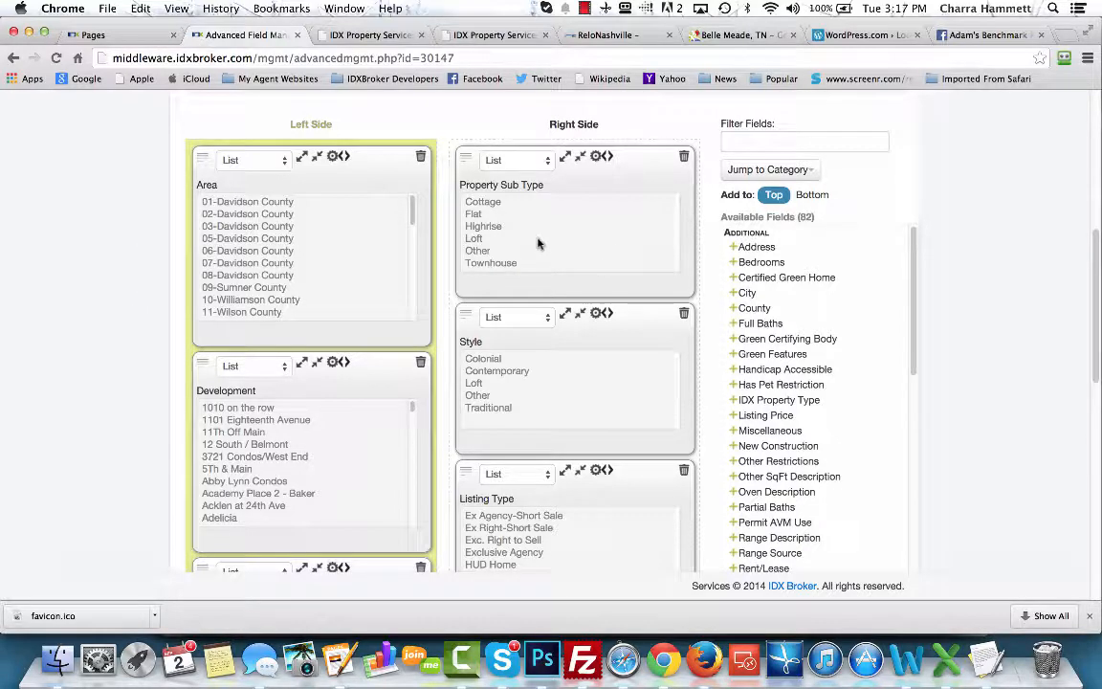
pyautogui.click(685, 158)
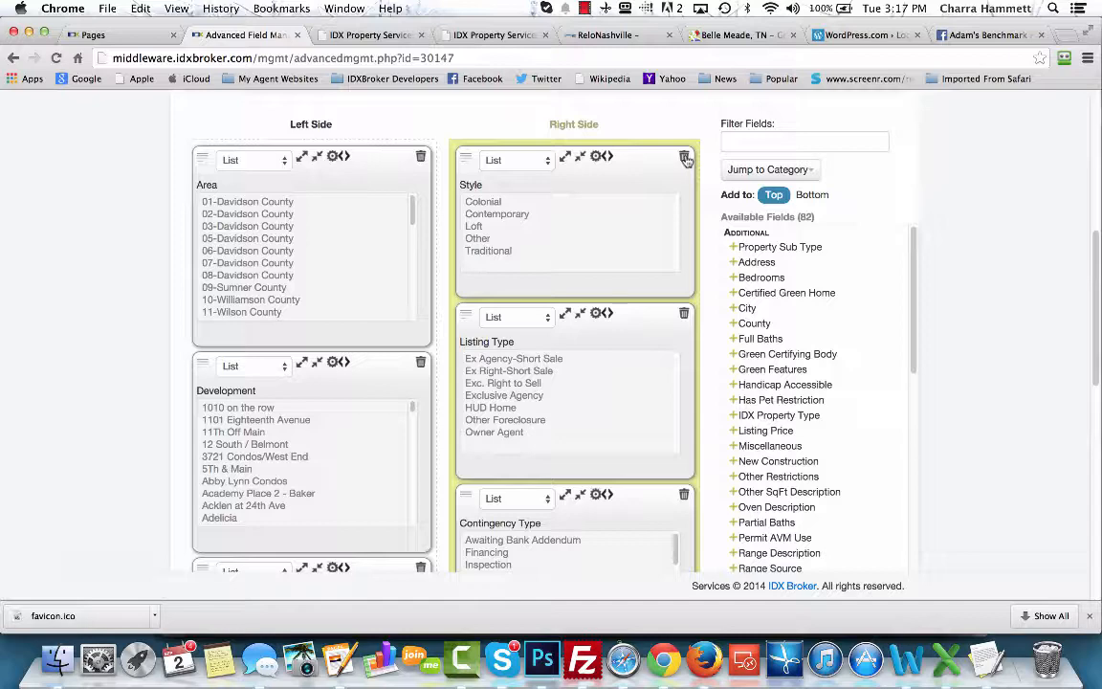
pyautogui.click(684, 158)
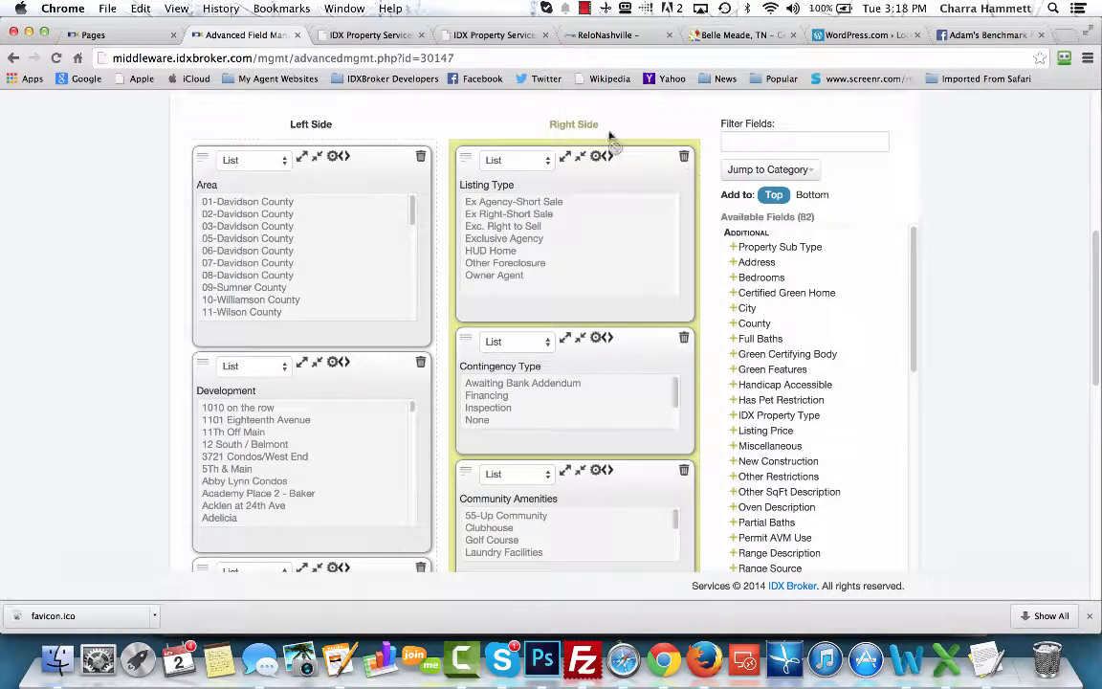
# Remove the Remarks field from the Right Side column and the Cooling System field from the Left Side column
pyautogui.scroll(-5, 122, 441)
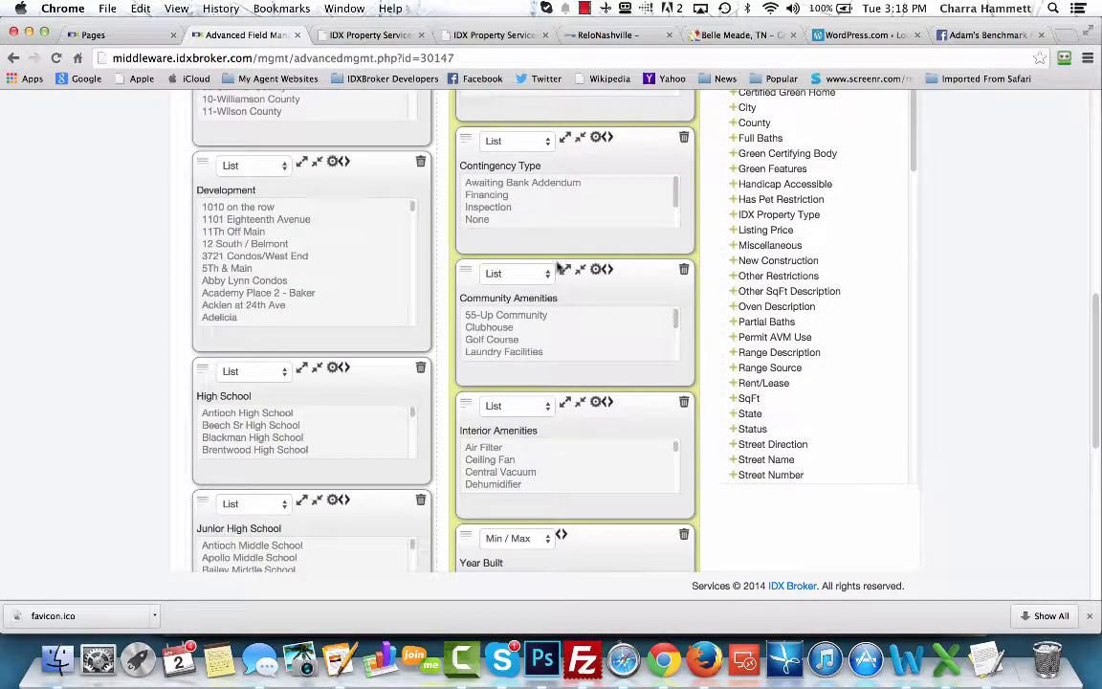
pyautogui.scroll(-5, 728, 330)
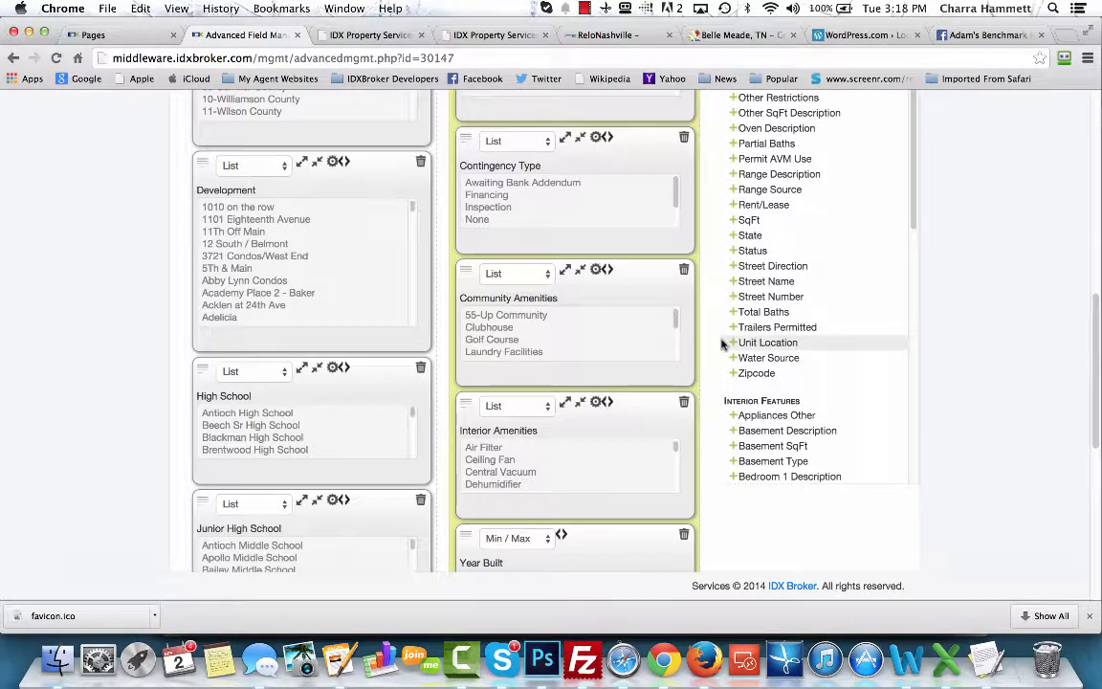
pyautogui.scroll(-5, 716, 381)
pyautogui.scroll(-5, 716, 381)
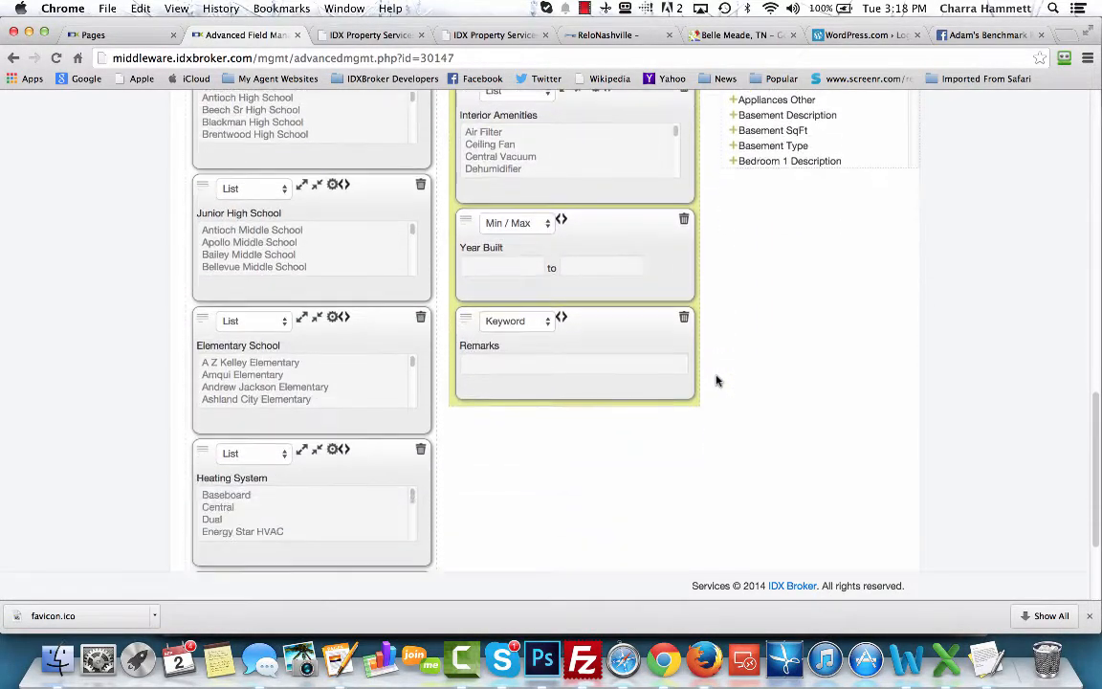
pyautogui.click(685, 254)
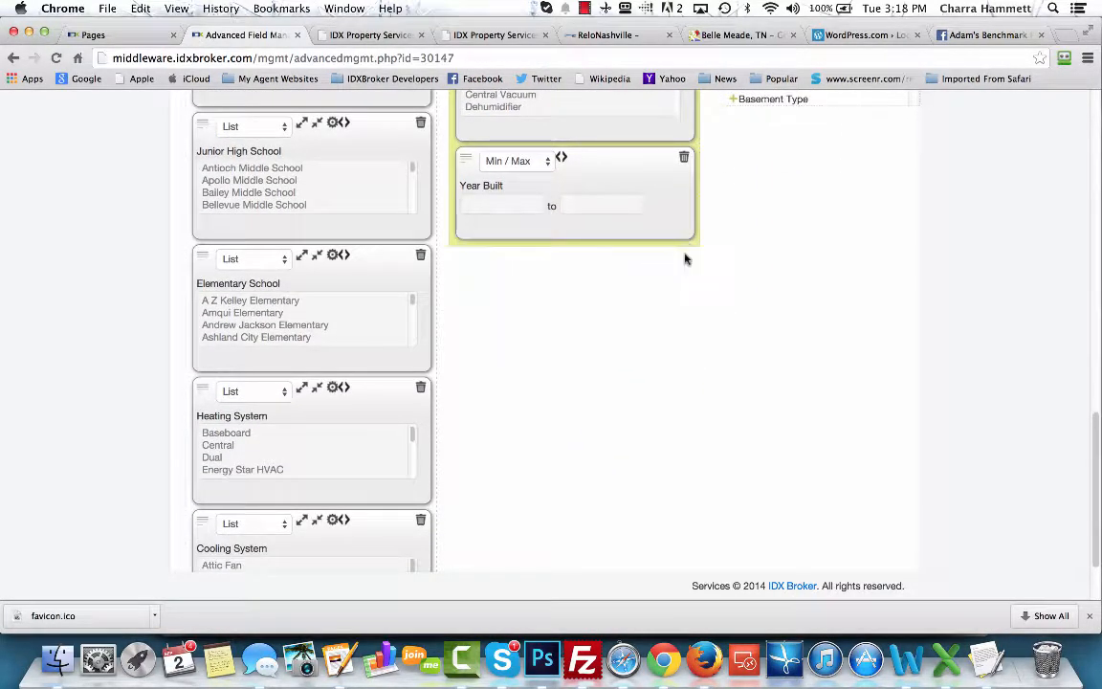
pyautogui.scroll(-3, 689, 352)
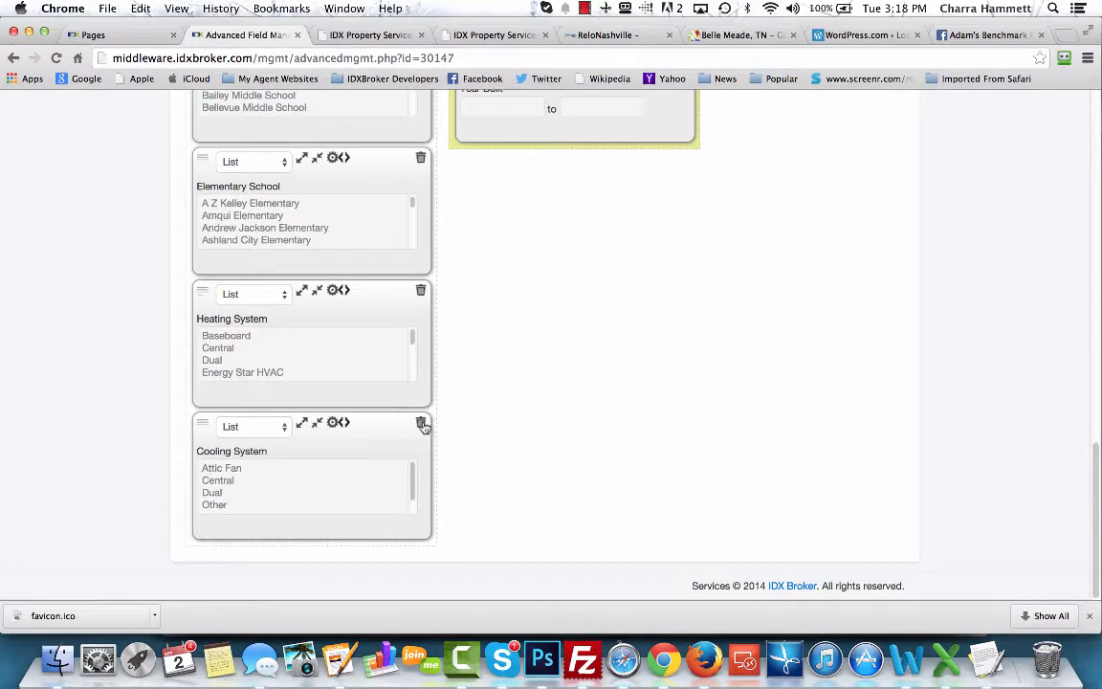
pyautogui.click(421, 424)
# Add the Handicap Accessible and Green Features fields to the top of the Left Side column, with Green Features first
pyautogui.scroll(10, 1026, 282)
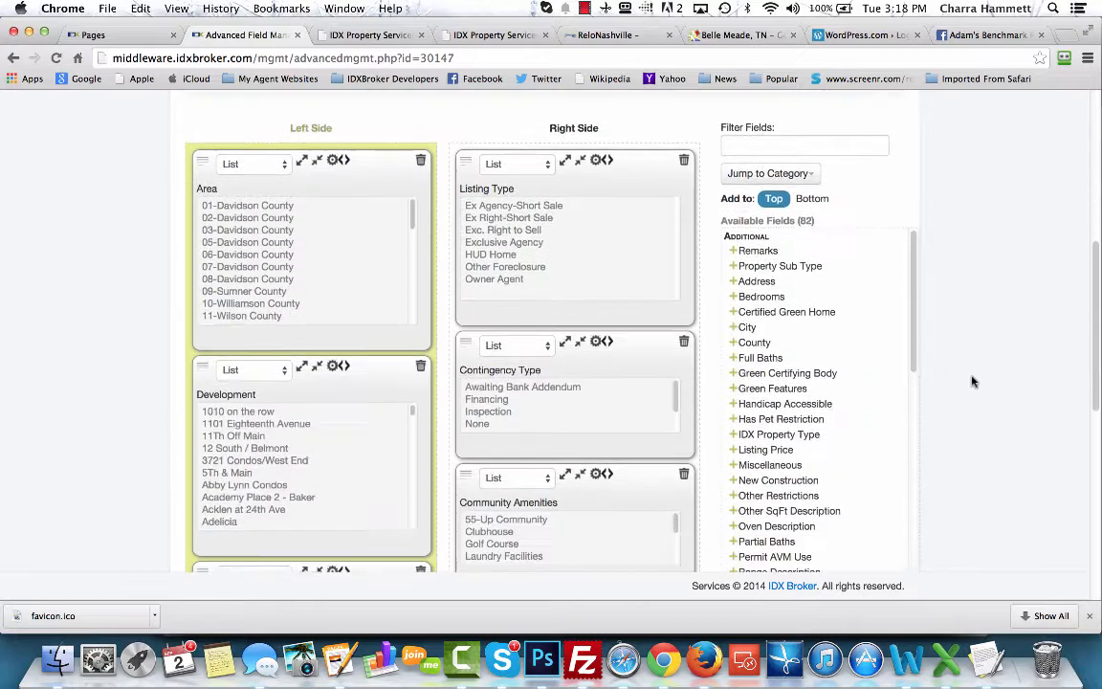
pyautogui.scroll(-1, 971, 381)
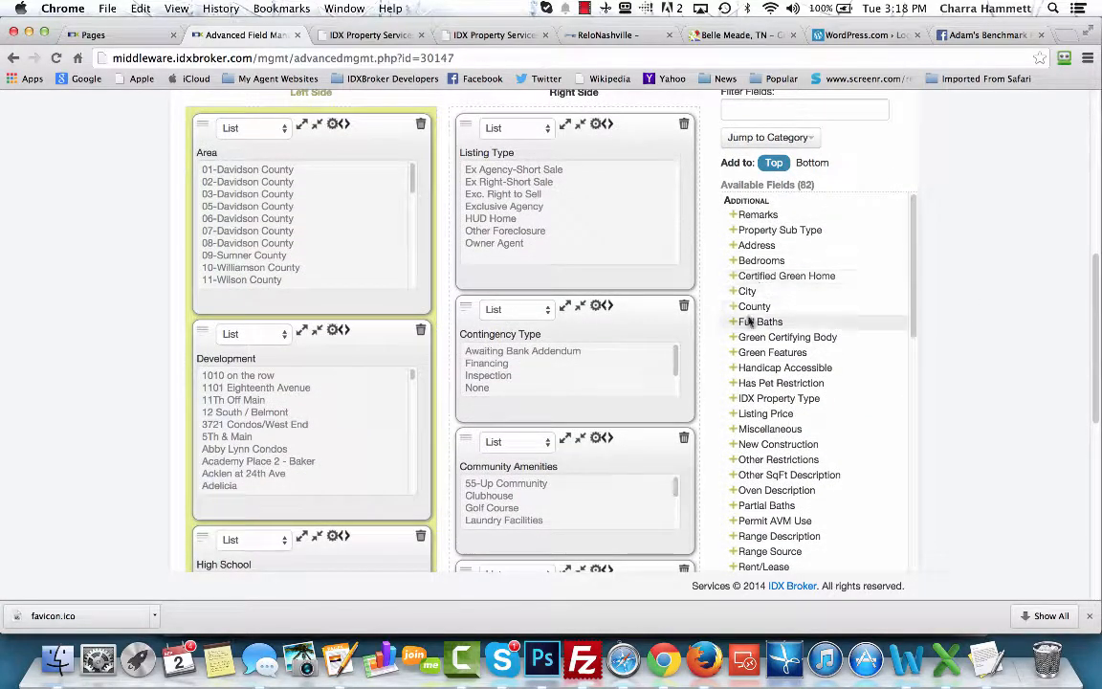
pyautogui.click(733, 368)
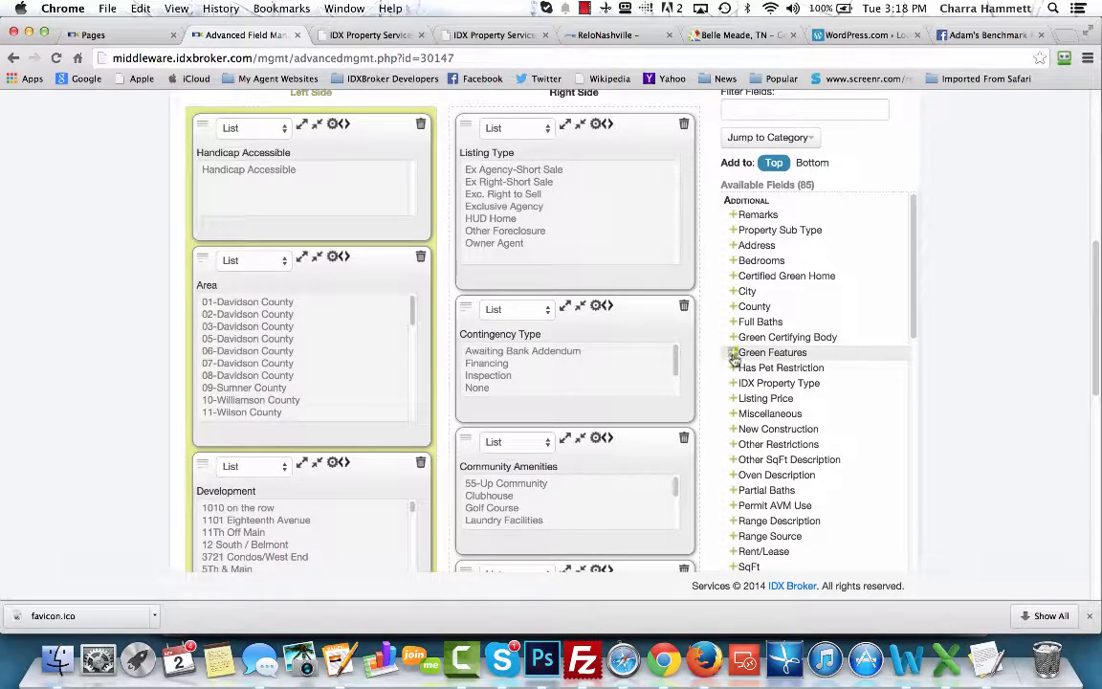
pyautogui.click(733, 354)
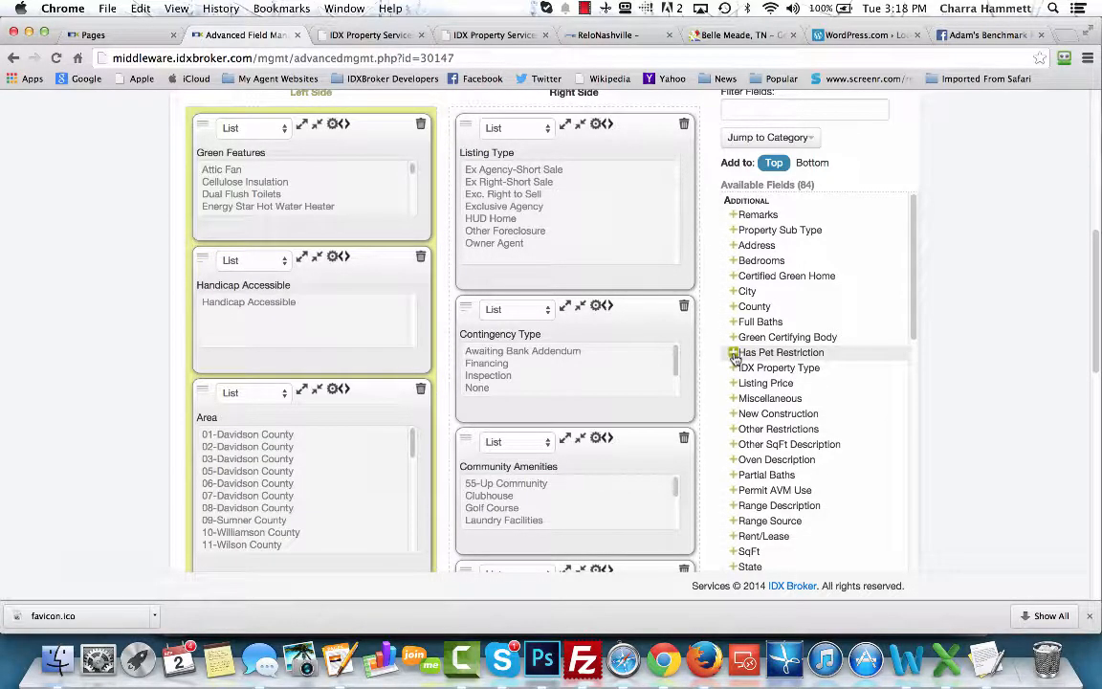
# Add the Has Pet Restriction field at the head of the Left Side column and set its display type to Yes / No
pyautogui.click(734, 353)
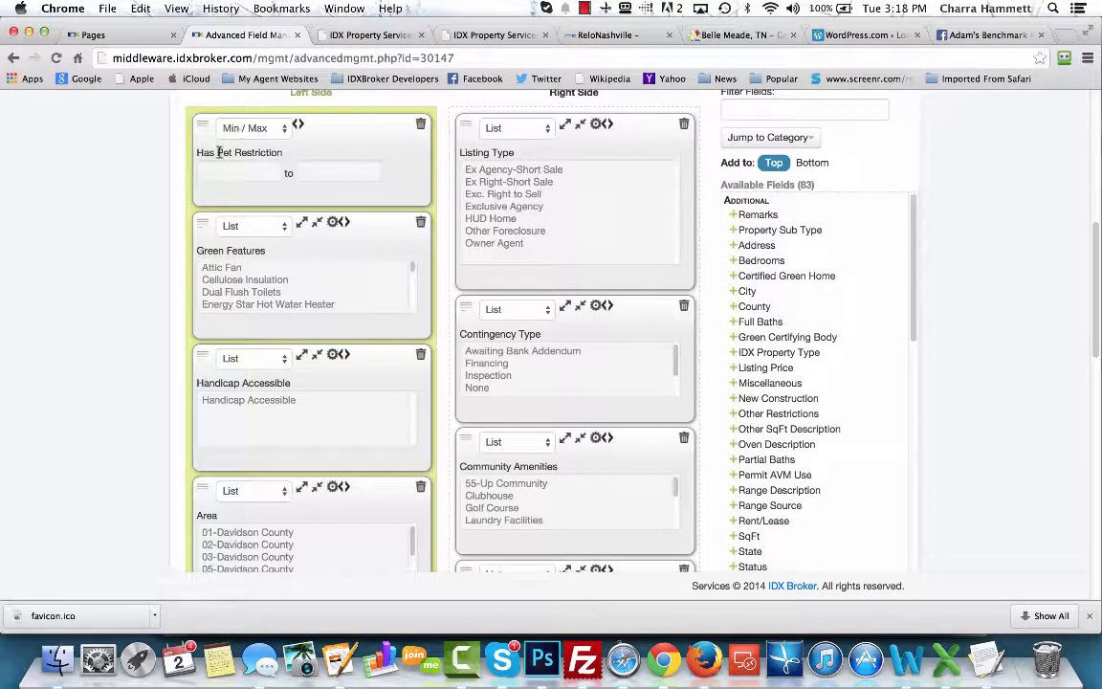
pyautogui.click(262, 130)
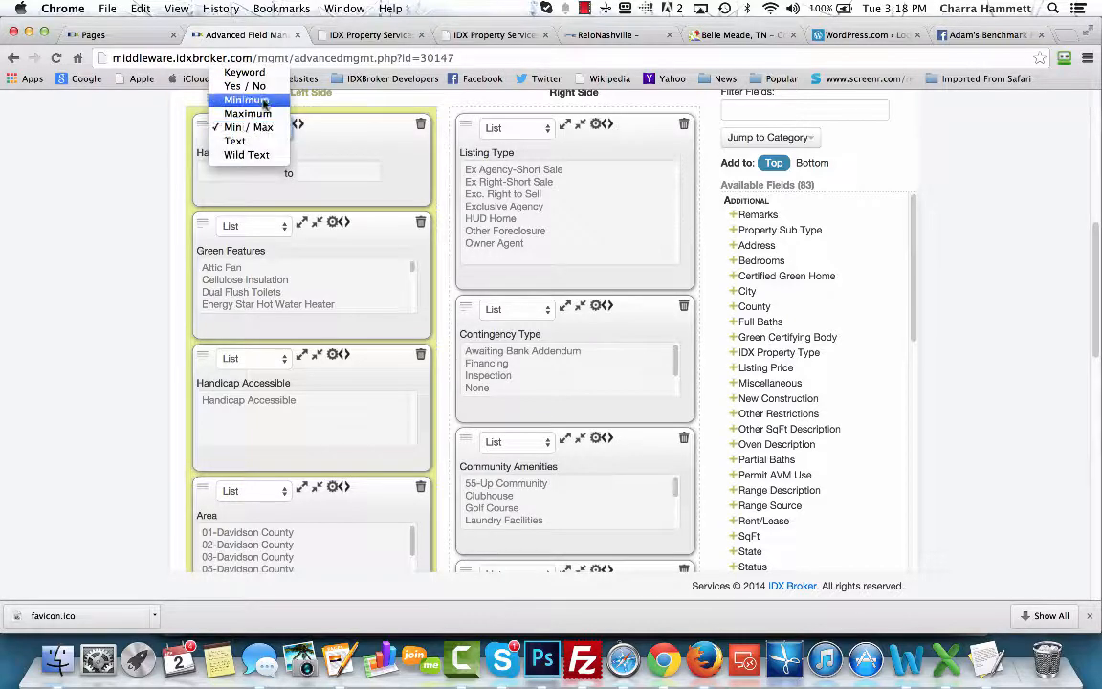
pyautogui.click(239, 87)
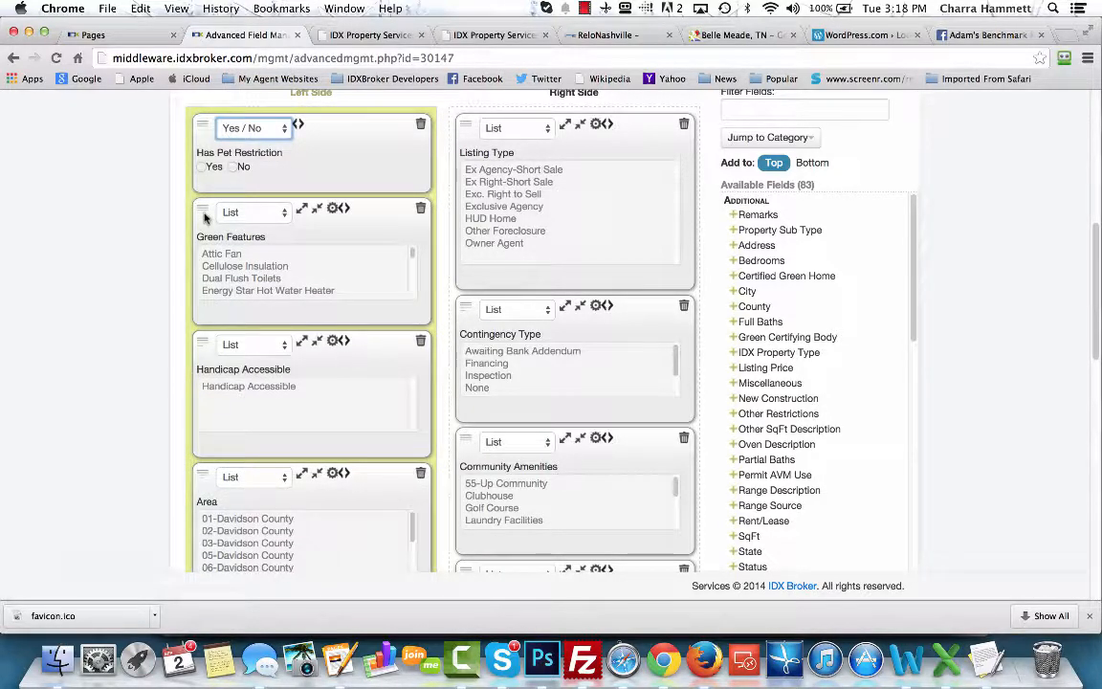
# Move the Green Features field to the end of the Left Side column, below Heating System
pyautogui.scroll(-6, 780, 442)
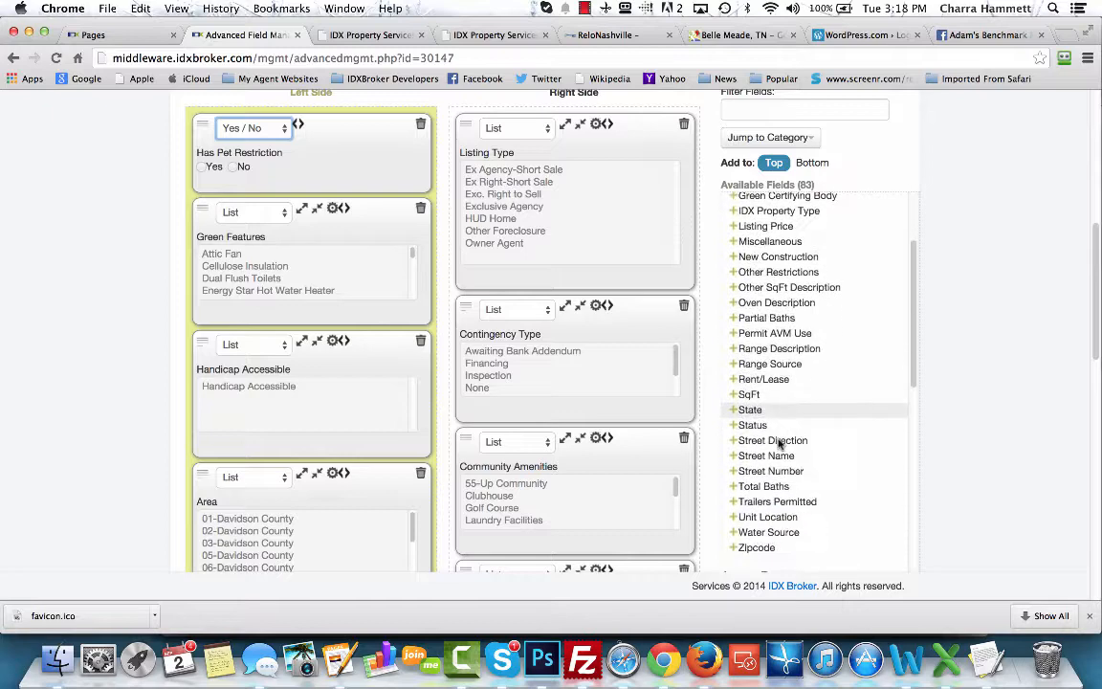
pyautogui.scroll(-2, 778, 442)
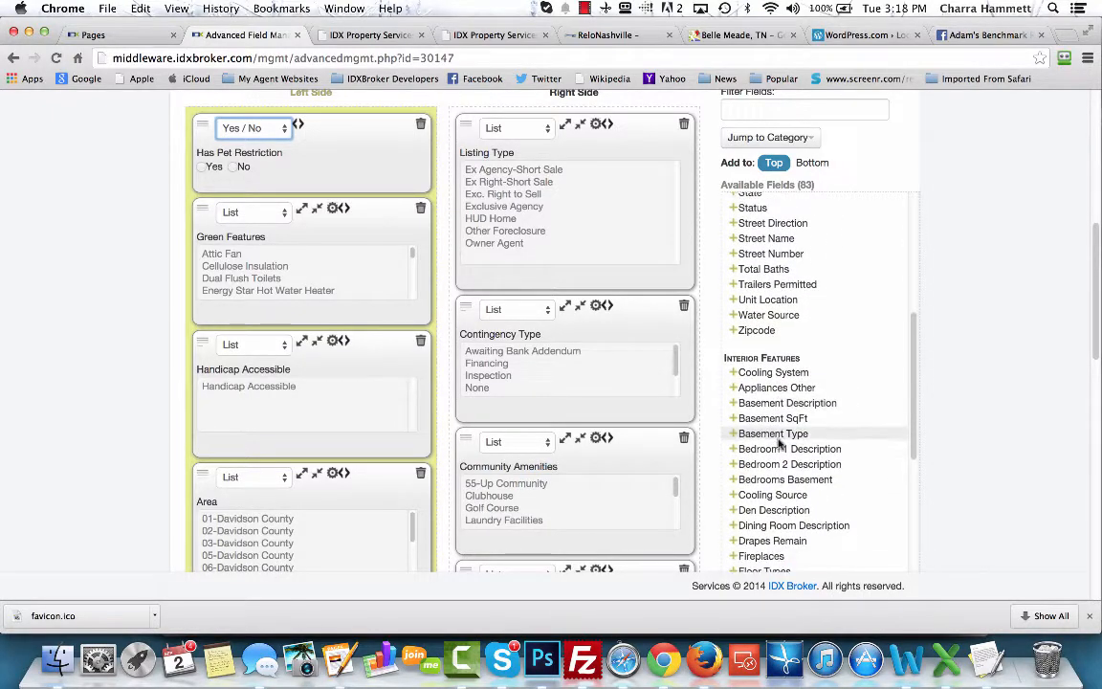
pyautogui.scroll(-5, 884, 406)
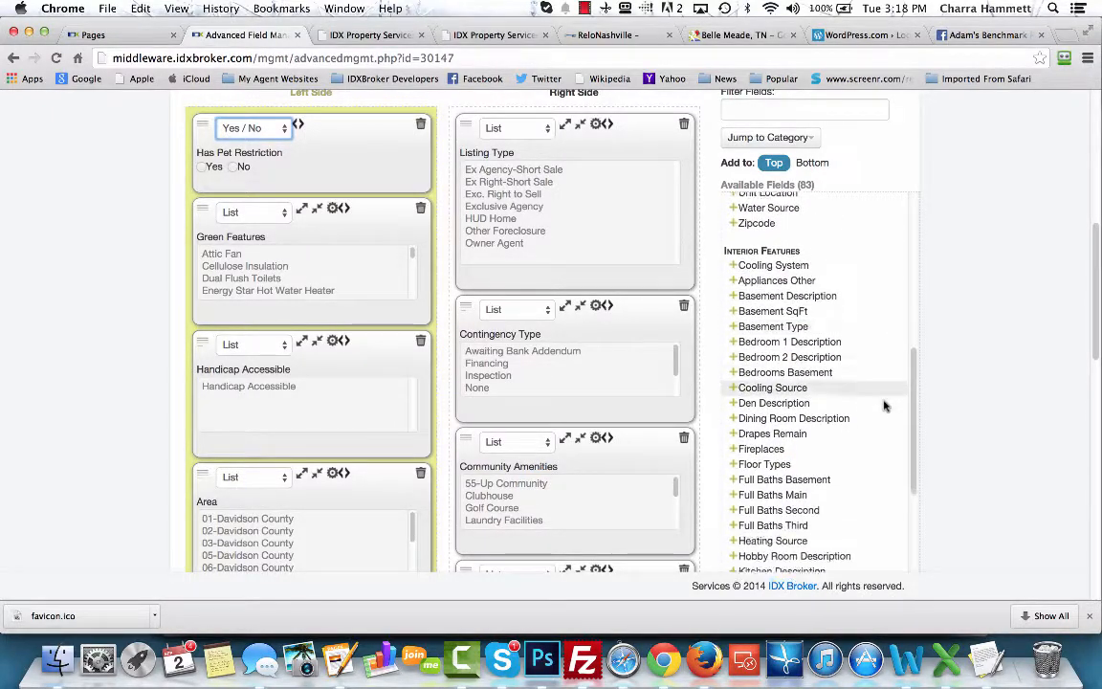
pyautogui.scroll(-6, 883, 405)
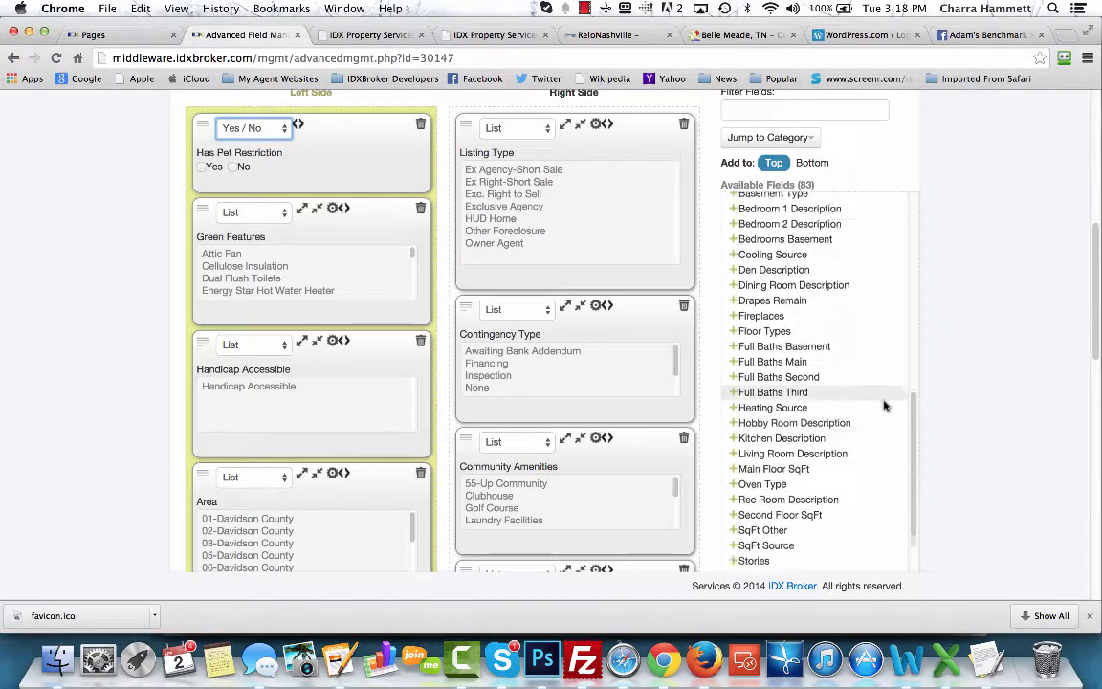
pyautogui.scroll(-10, 884, 406)
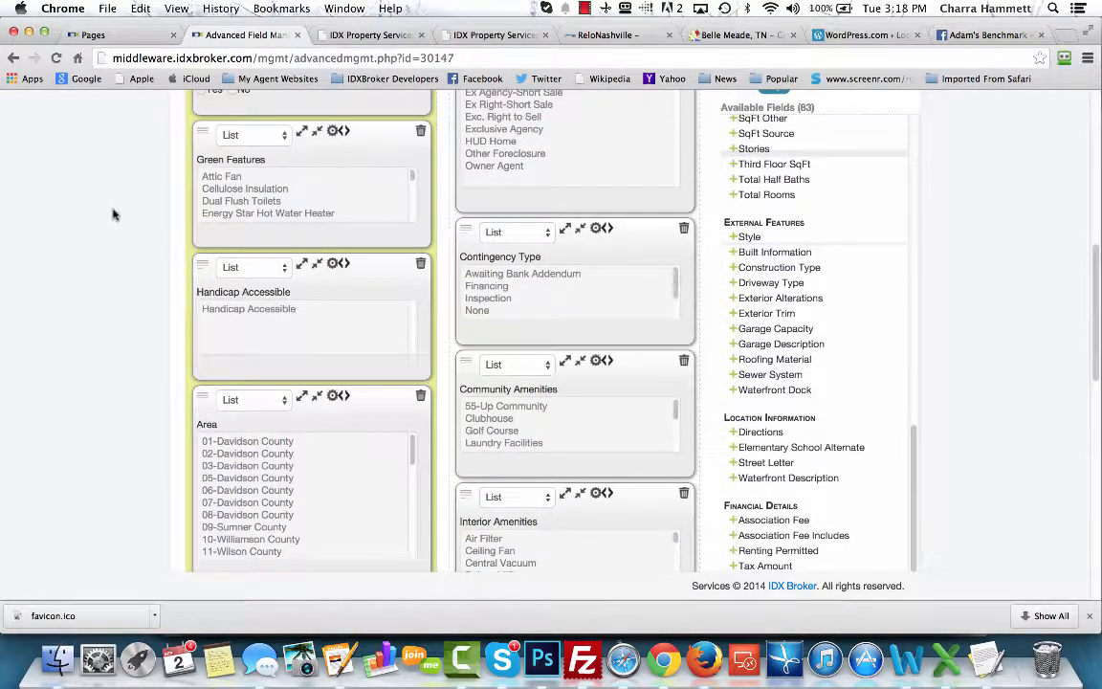
pyautogui.scroll(2, 113, 214)
pyautogui.moveTo(198, 206); pyautogui.dragTo(205, 622)
pyautogui.scroll(-5, 98, 504)
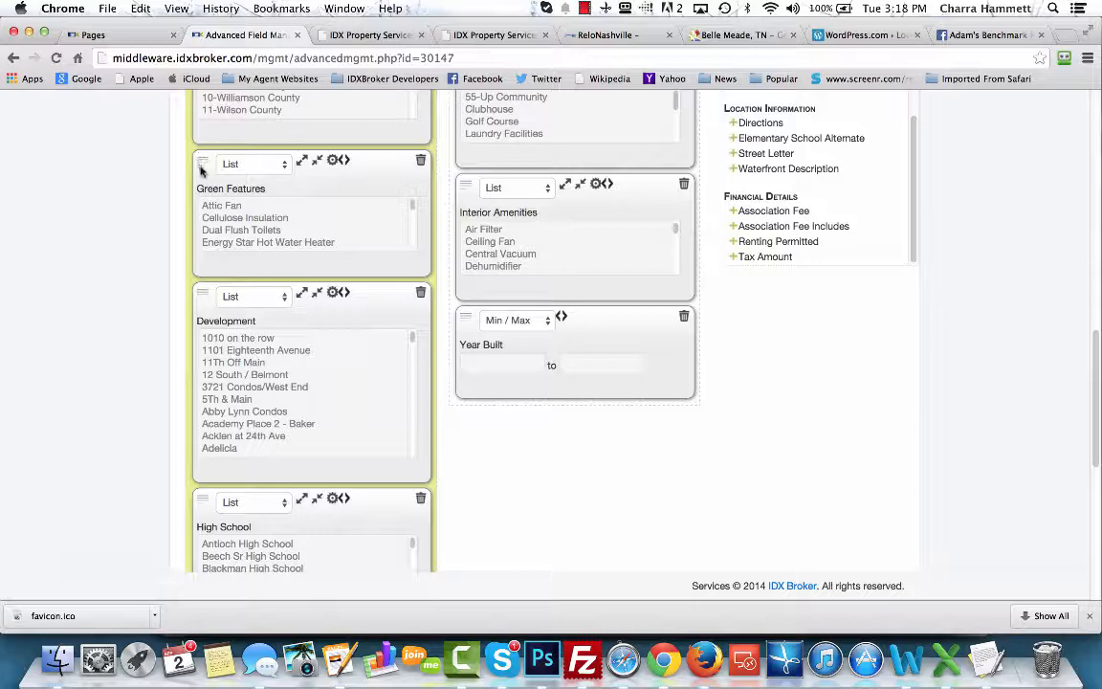
pyautogui.moveTo(201, 169); pyautogui.dragTo(203, 517)
pyautogui.scroll(-5, 105, 492)
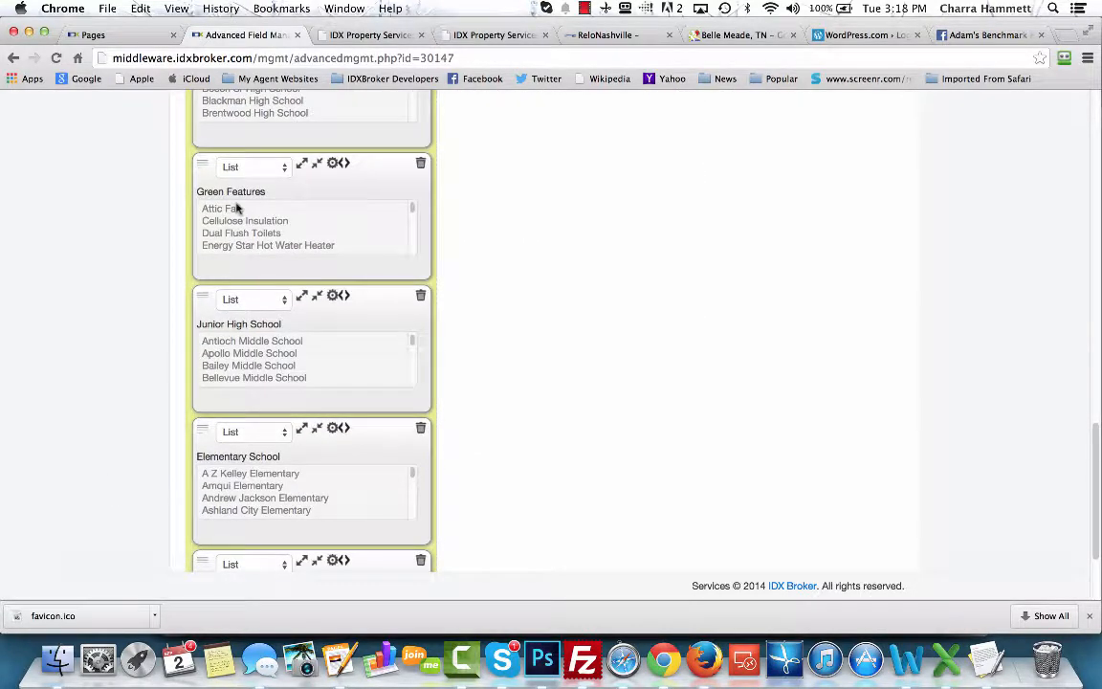
pyautogui.moveTo(204, 164); pyautogui.dragTo(214, 563)
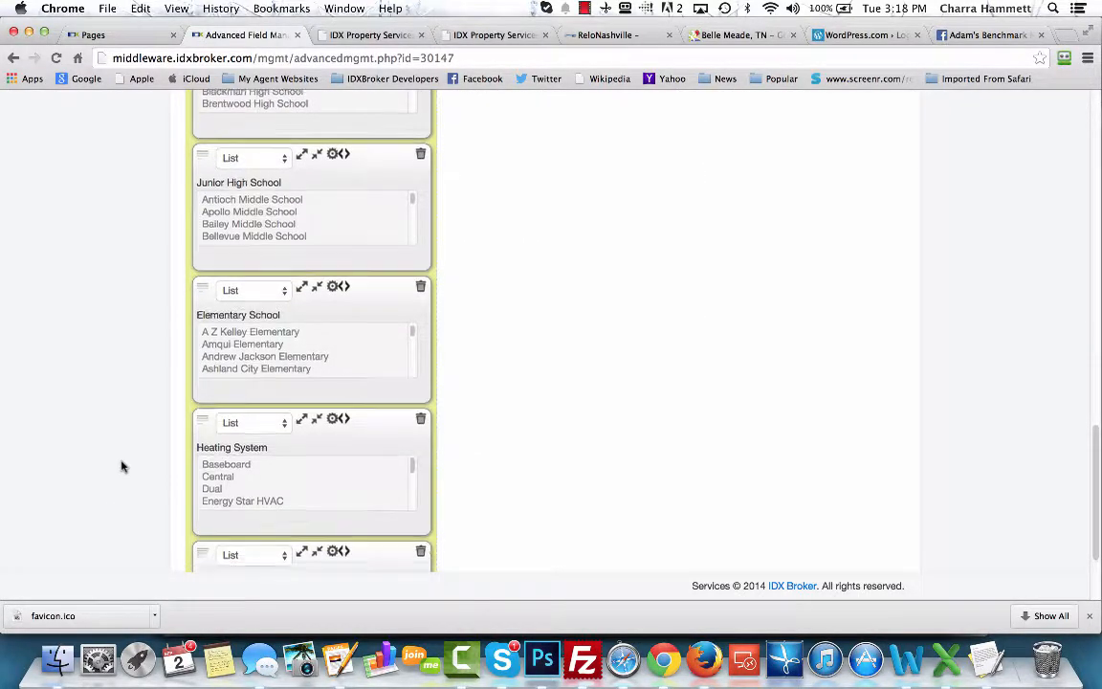
# Move High School, Junior High School and Elementary School to the Right Side column, with Elementary School above Year Built and the others below it
pyautogui.scroll(10, 121, 465)
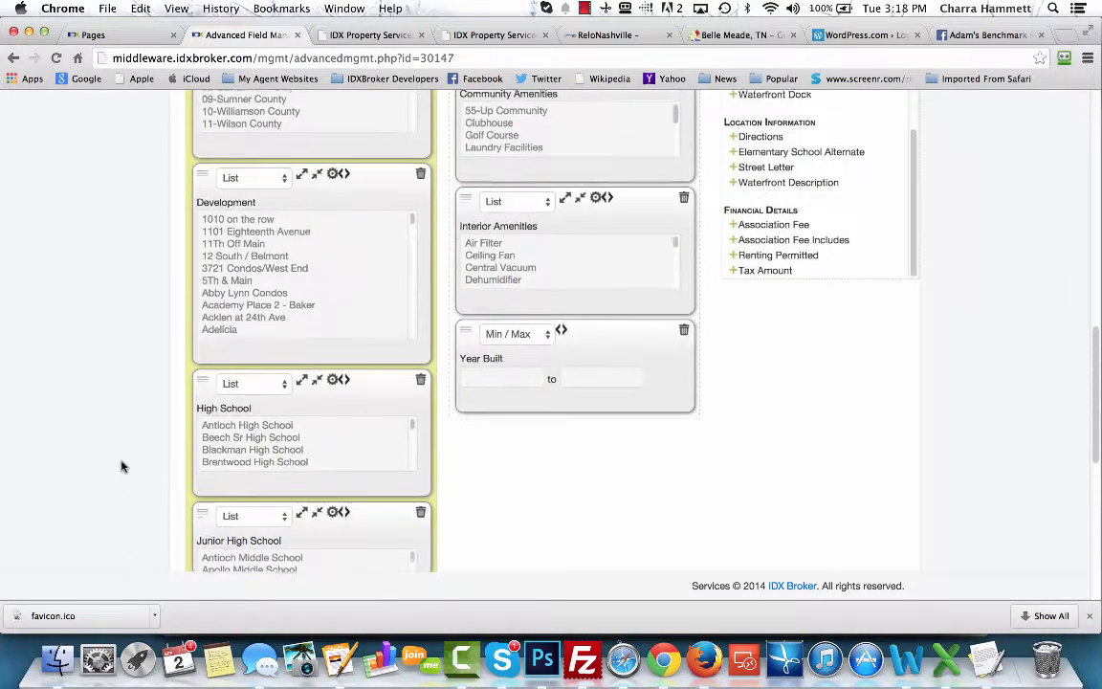
pyautogui.moveTo(202, 382); pyautogui.dragTo(477, 470)
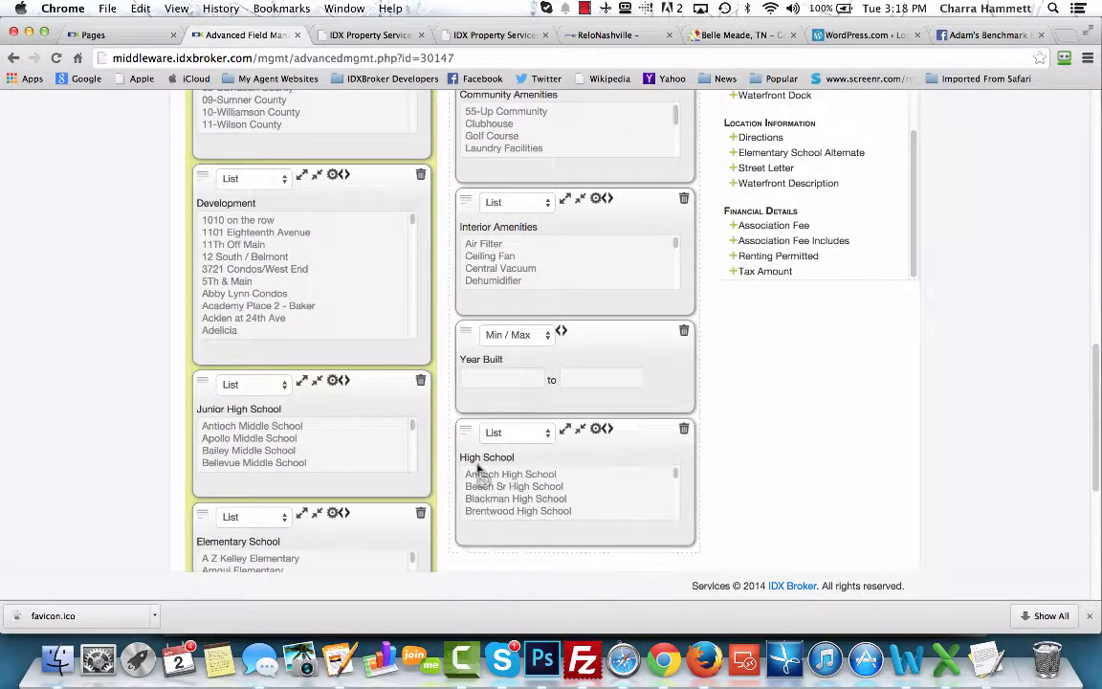
pyautogui.click(244, 384)
pyautogui.click(444, 395)
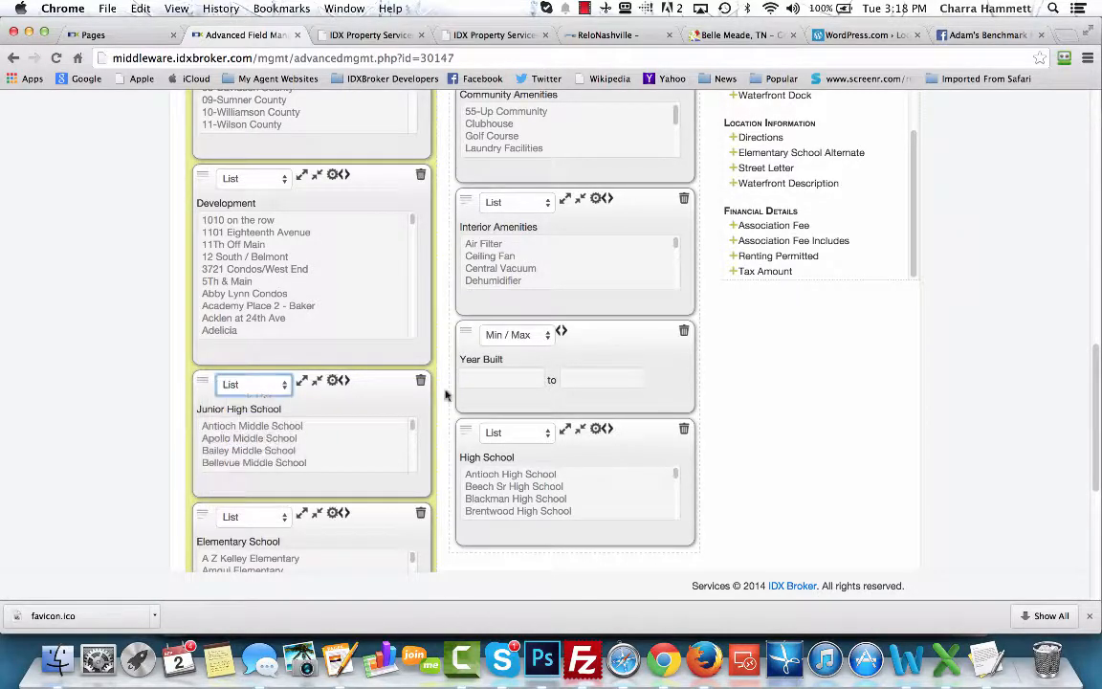
pyautogui.moveTo(196, 383); pyautogui.dragTo(483, 431)
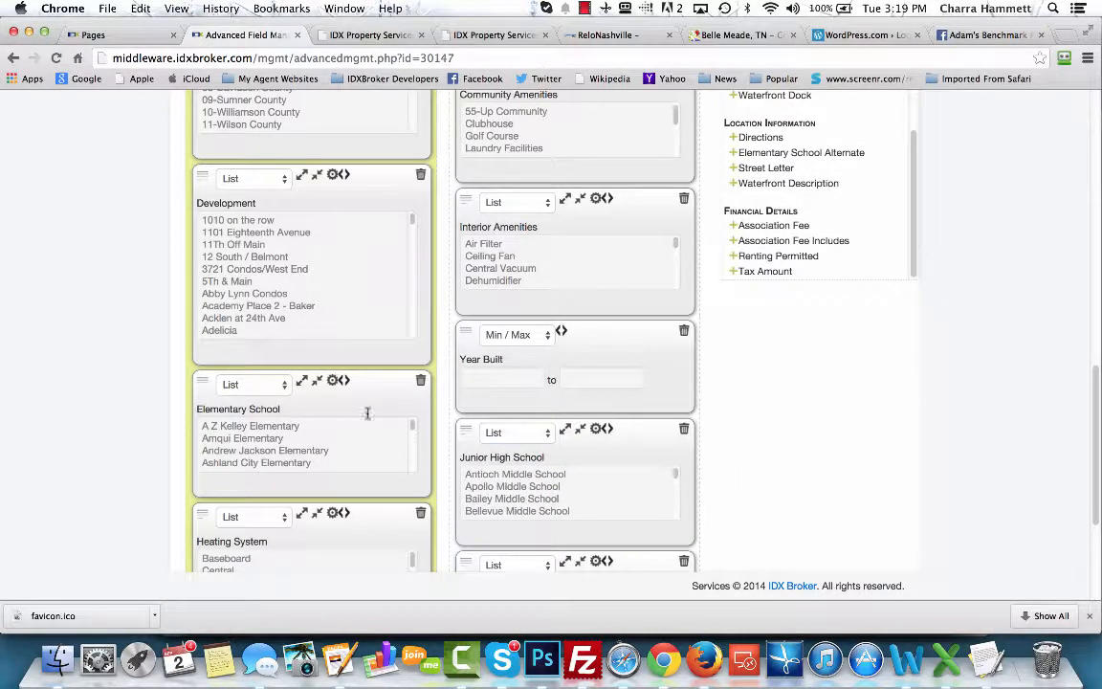
pyautogui.moveTo(202, 380); pyautogui.dragTo(465, 336)
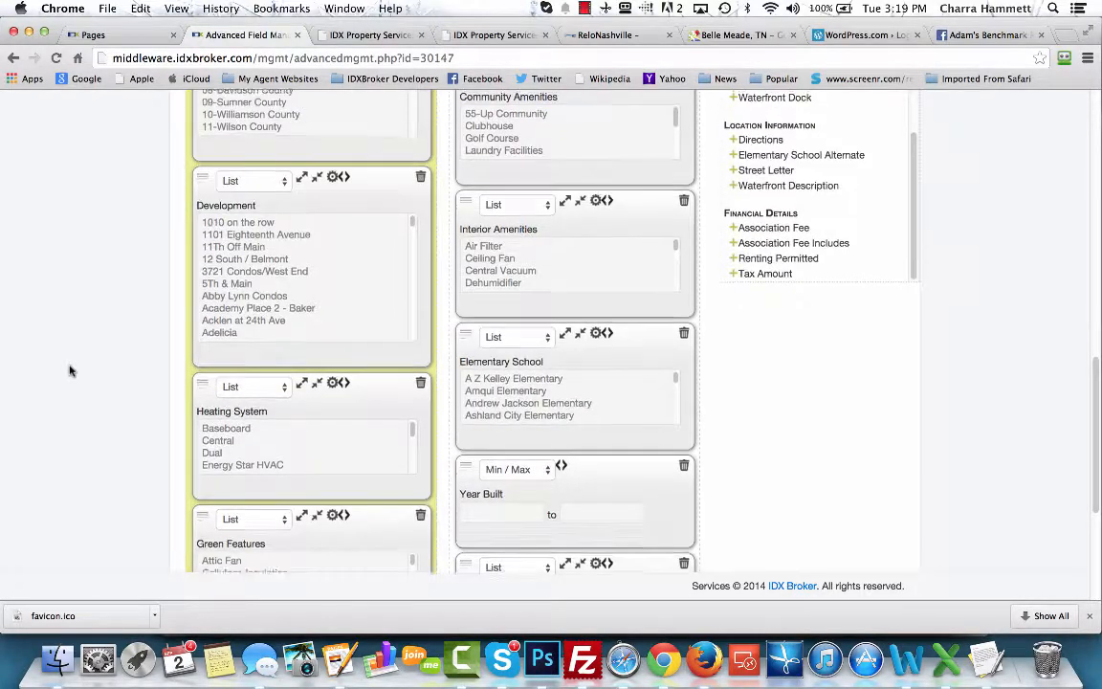
# Set the Handicap Accessible field to Yes / No and place it below Heating System in the Left Side column
pyautogui.scroll(10, 70, 367)
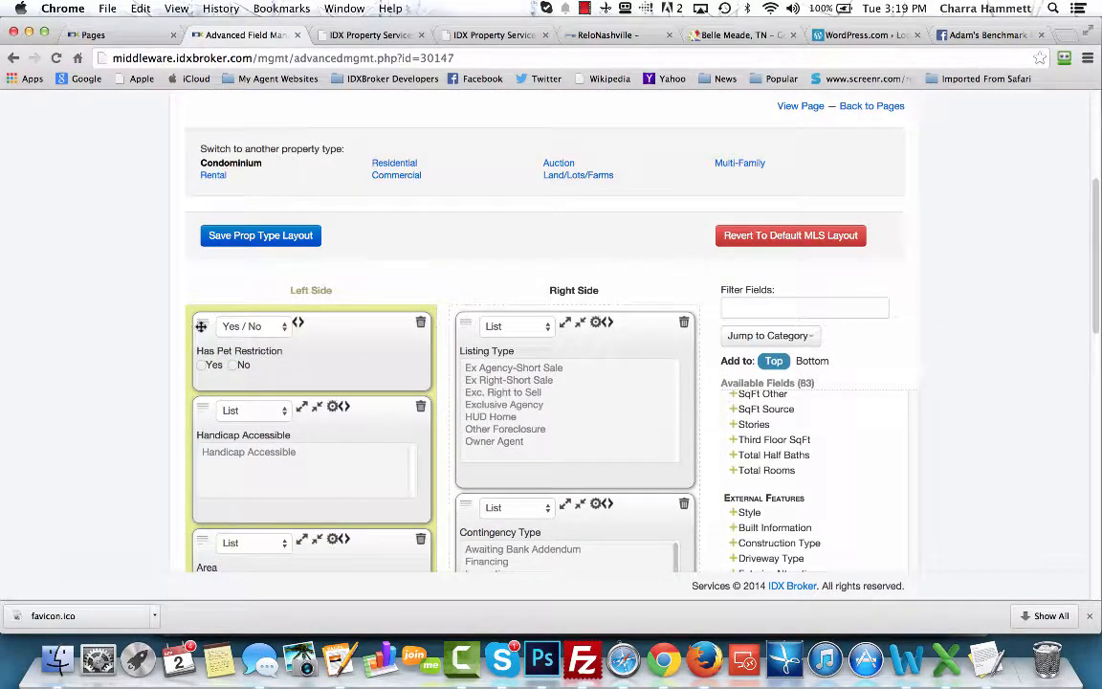
pyautogui.moveTo(205, 410); pyautogui.dragTo(188, 578)
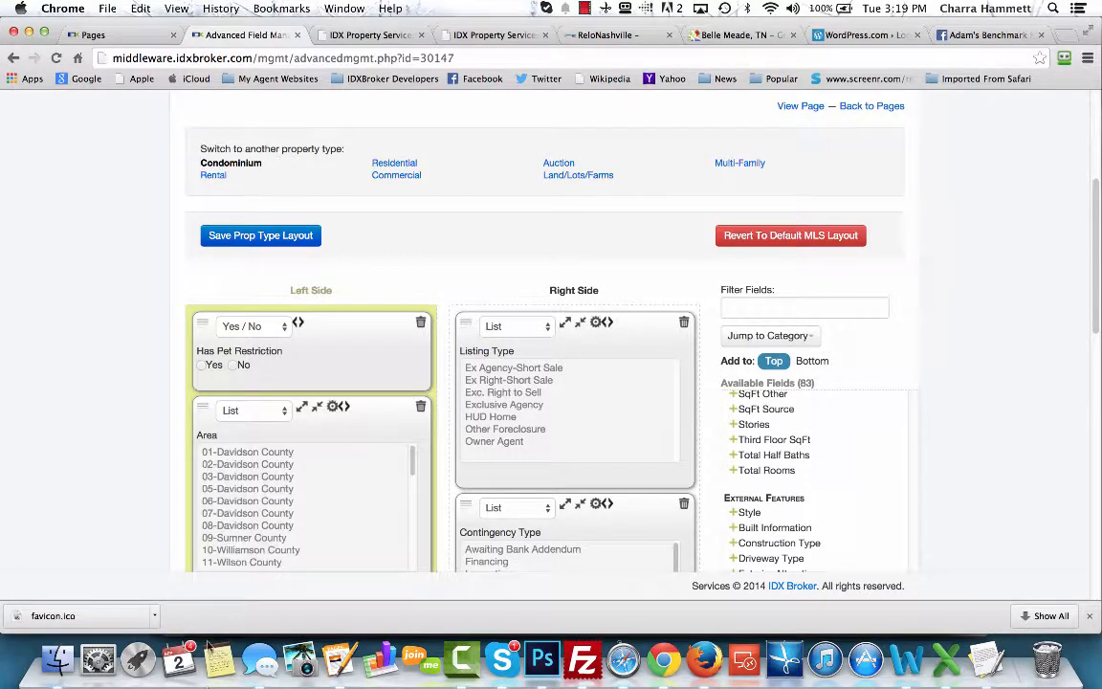
pyautogui.scroll(-8, 44, 430)
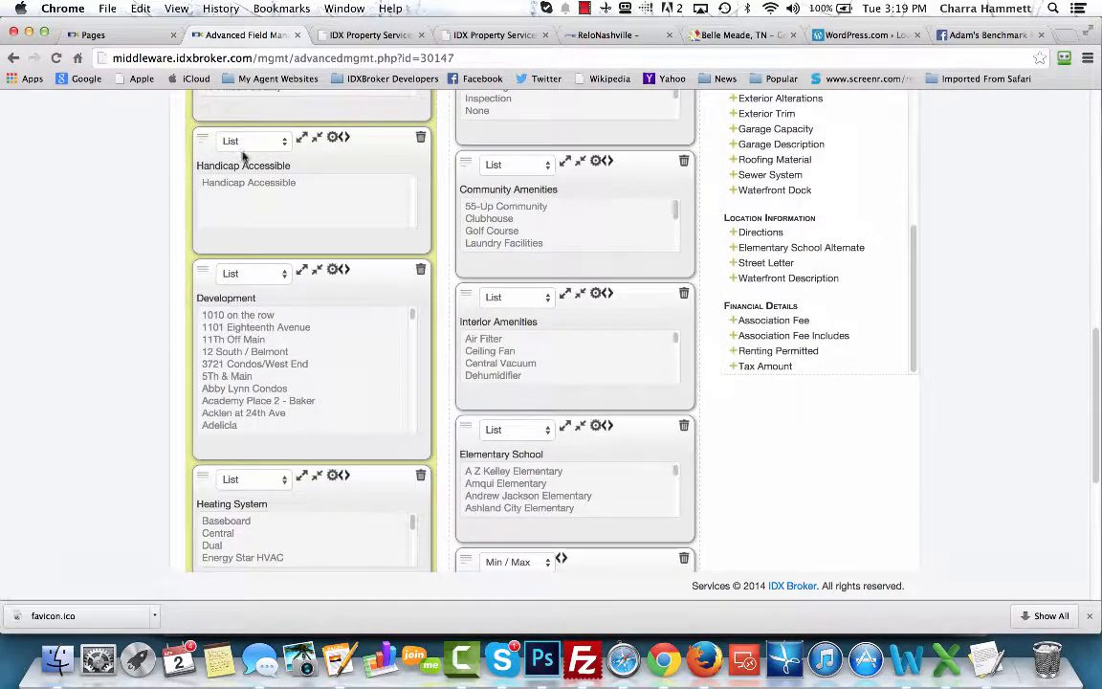
pyautogui.click(243, 143)
pyautogui.click(244, 181)
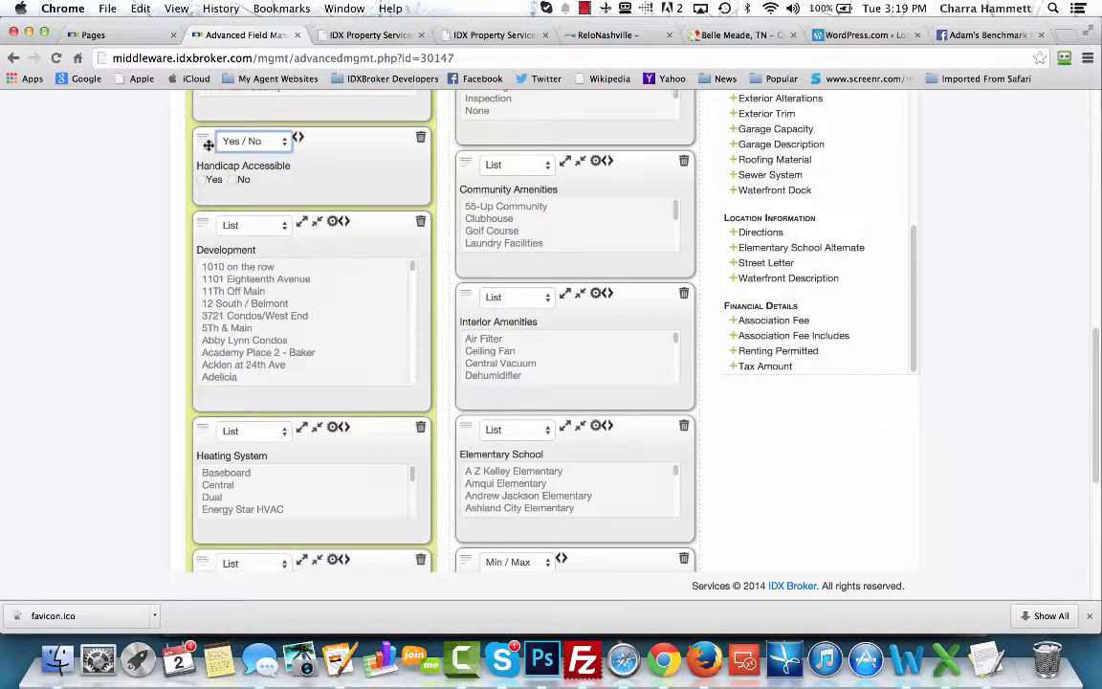
pyautogui.moveTo(202, 138); pyautogui.dragTo(220, 524)
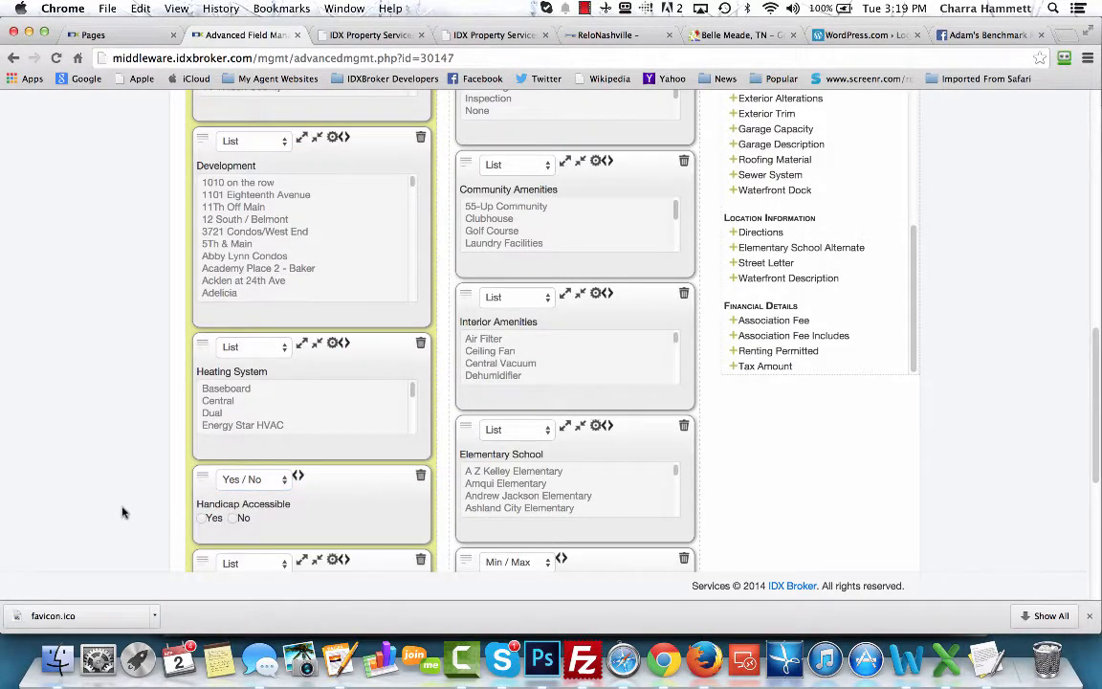
# Move the Has Pet Restriction field to the head of the Right Side column, above Listing Type
pyautogui.scroll(-6, 122, 512)
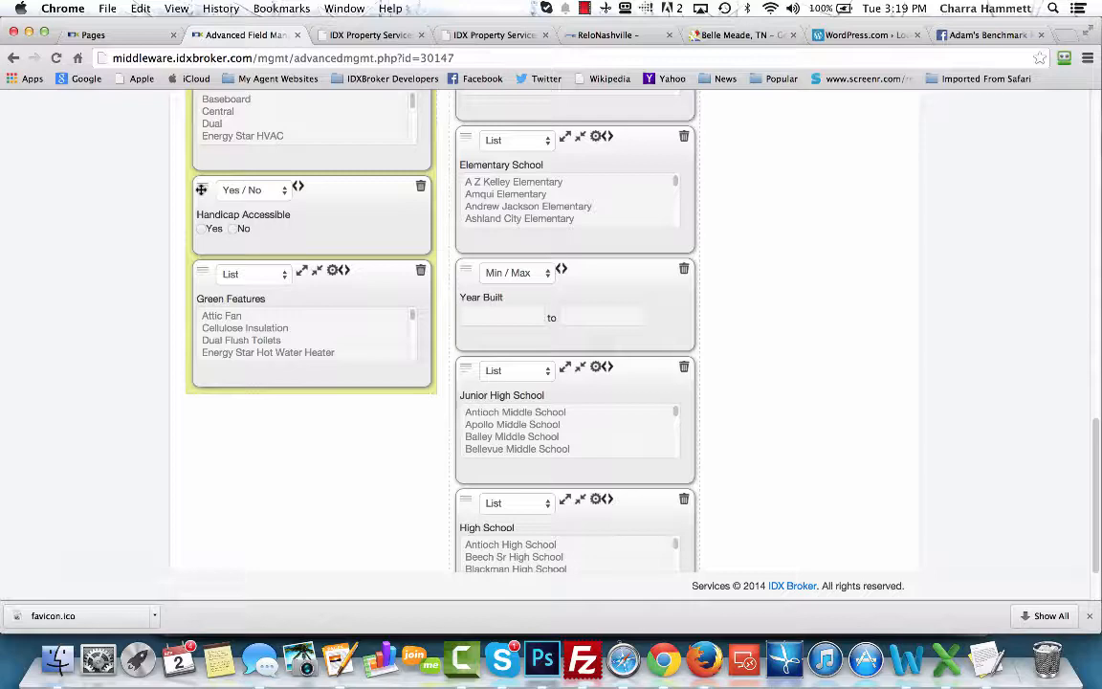
pyautogui.scroll(10, 150, 193)
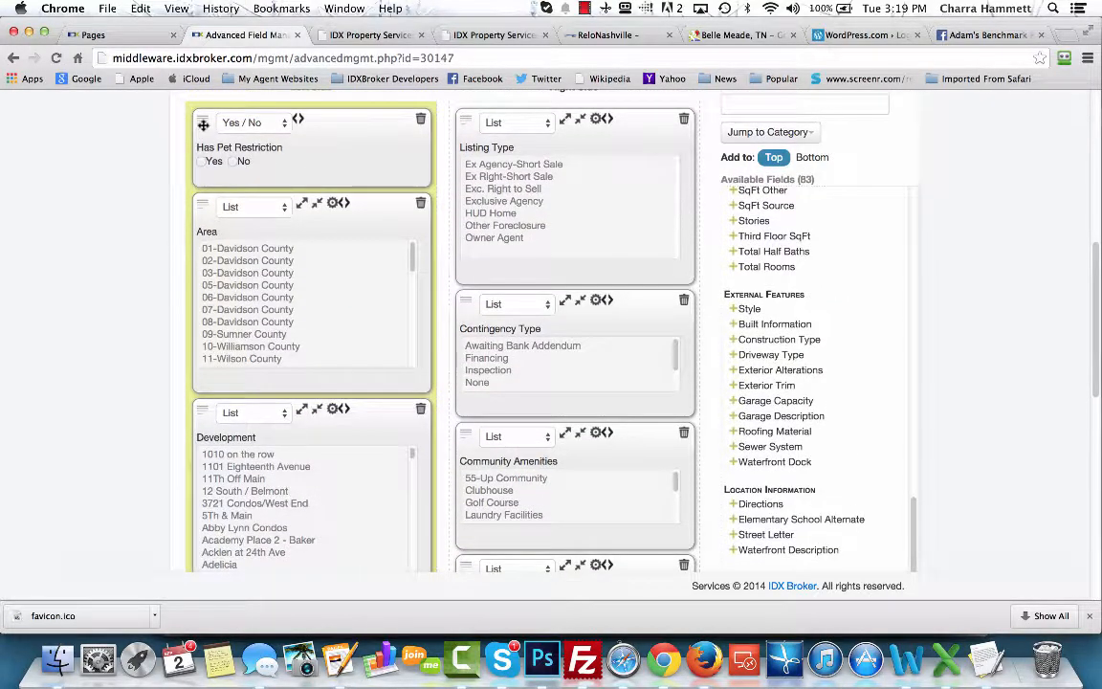
pyautogui.moveTo(203, 122); pyautogui.dragTo(521, 124)
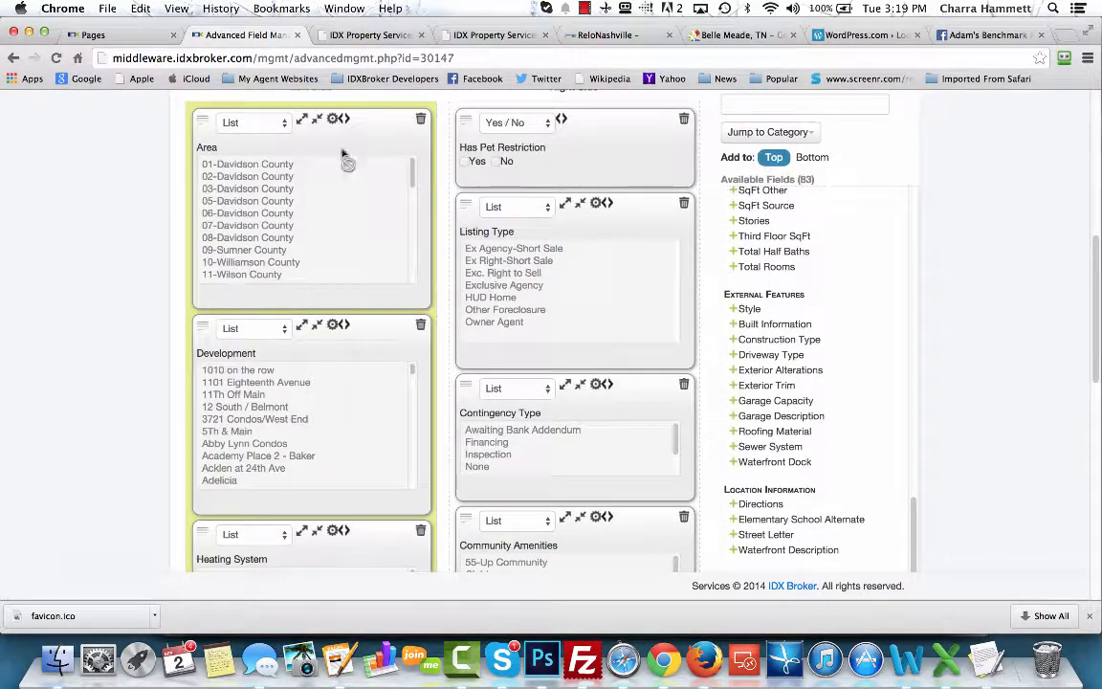
# Apply Tidy Up Casing and removal of items with 3 or fewer characters to Area, and turn on all four list clean-up settings for Development
pyautogui.click(336, 121)
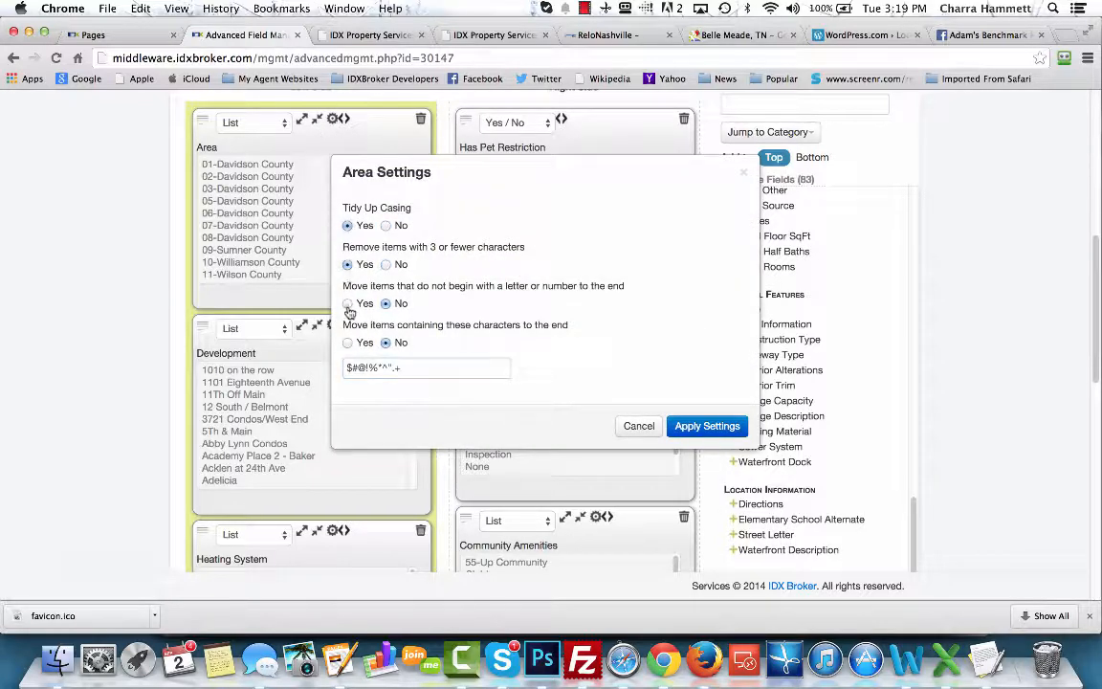
pyautogui.click(706, 428)
pyautogui.click(334, 326)
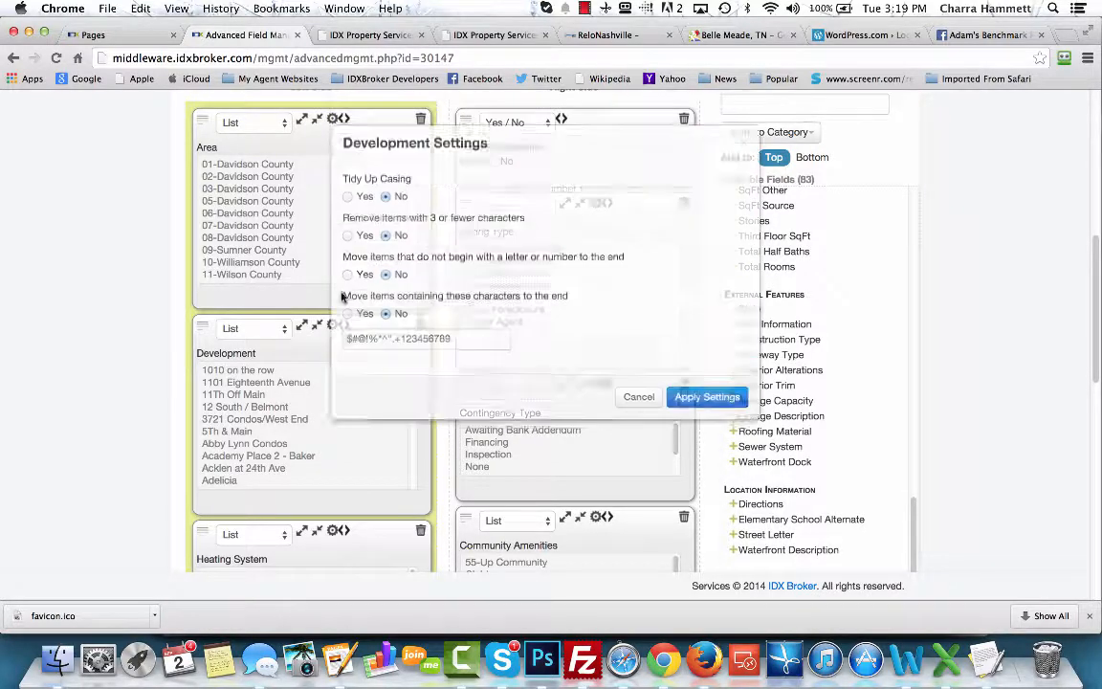
pyautogui.click(348, 225)
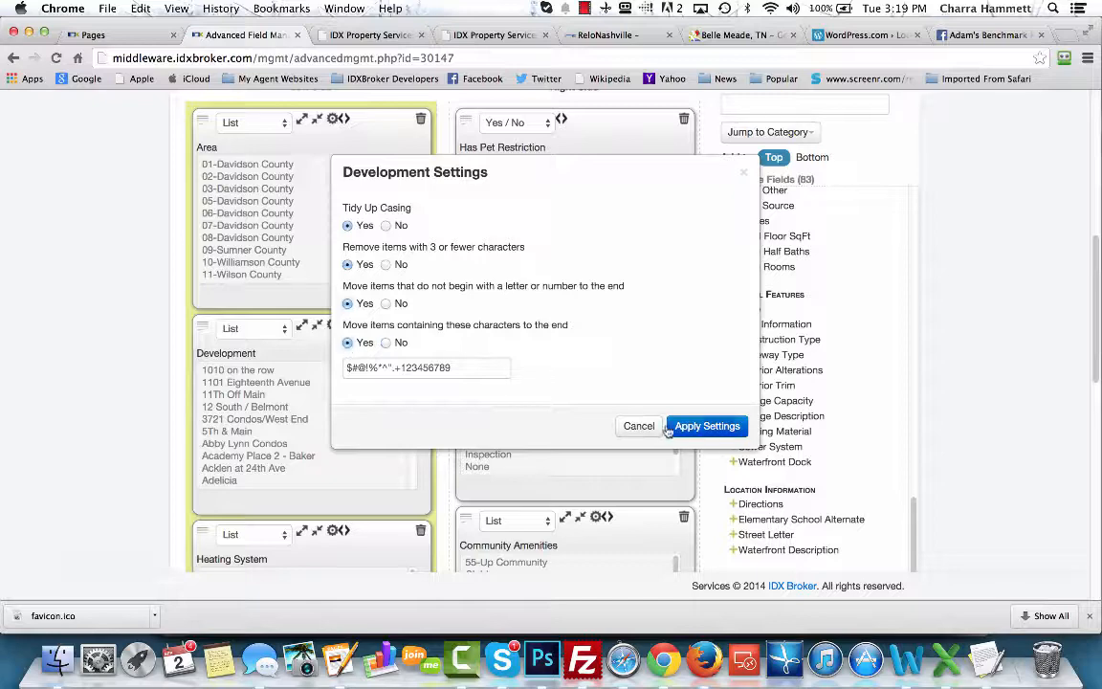
pyautogui.click(704, 425)
# Review the arranged fields and save the Condominium property type layout
pyautogui.scroll(-1, 150, 436)
pyautogui.scroll(-4, 150, 437)
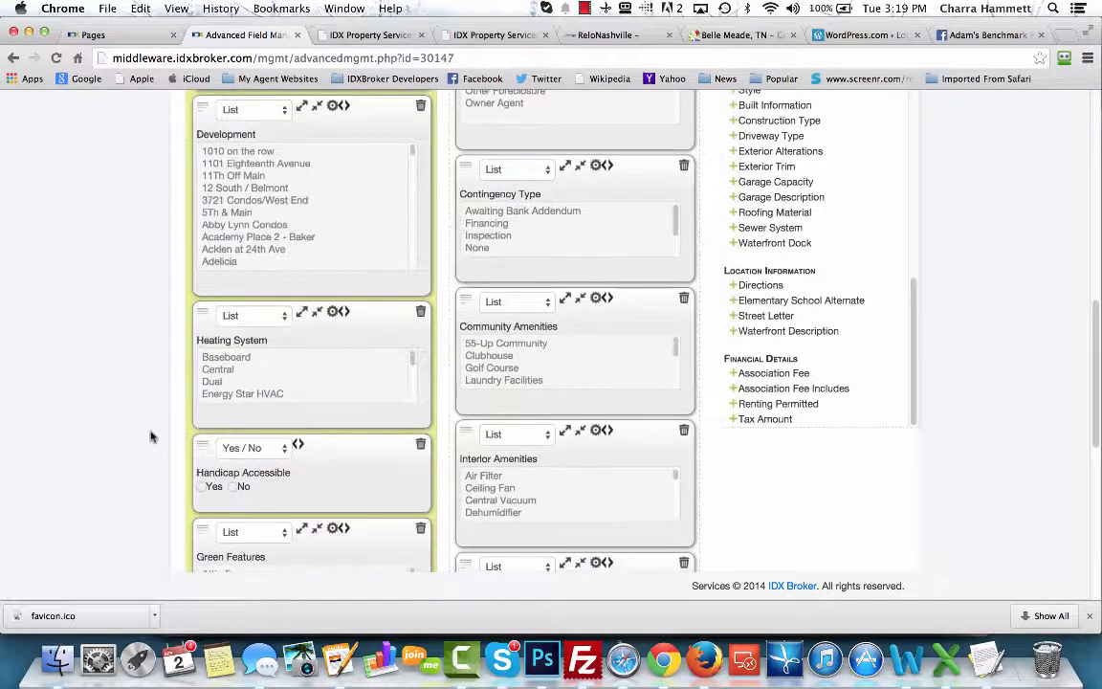
pyautogui.scroll(9, 150, 436)
pyautogui.click(308, 258)
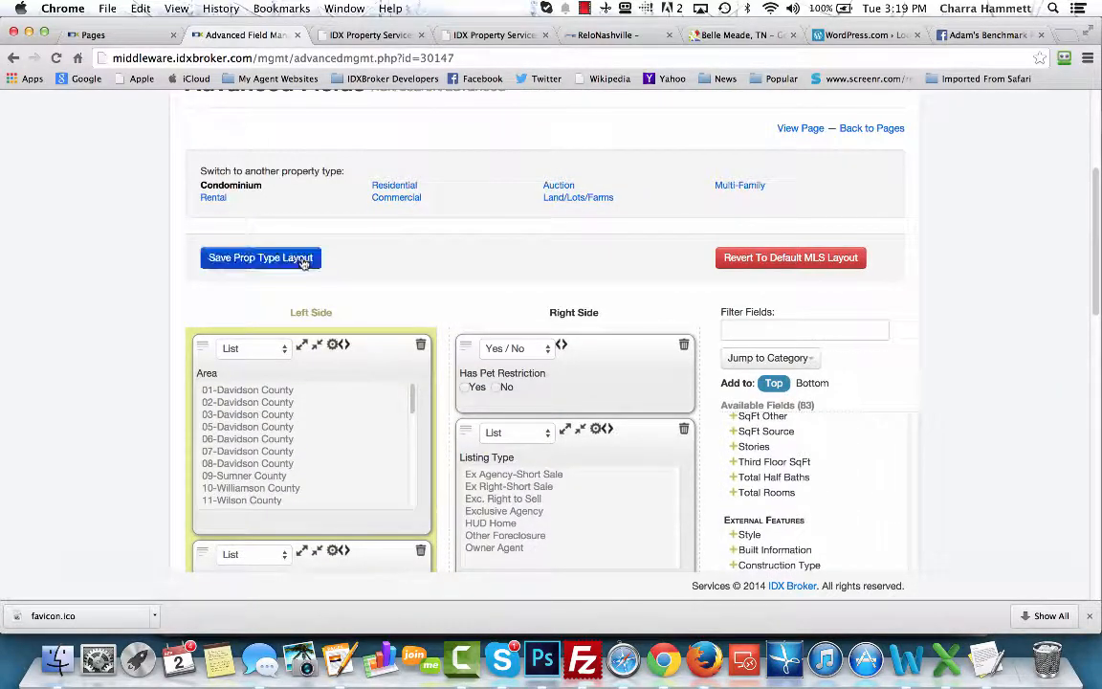
# Return to the Pages list and open the field customization for the Email Update Signup page
pyautogui.scroll(5, 392, 277)
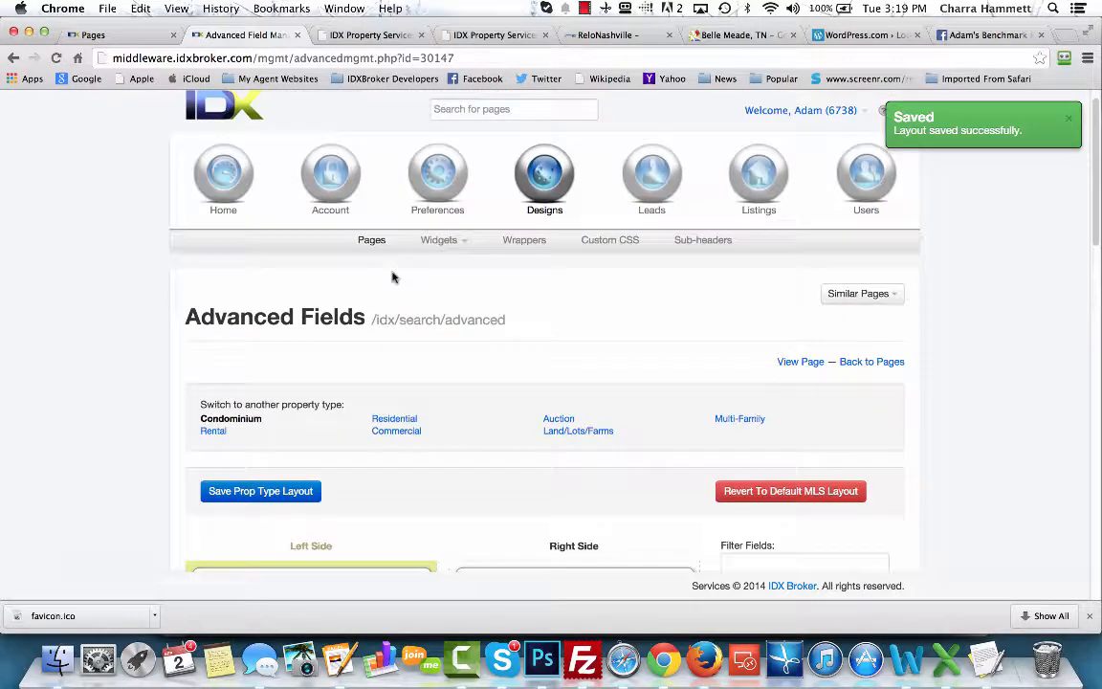
pyautogui.click(372, 243)
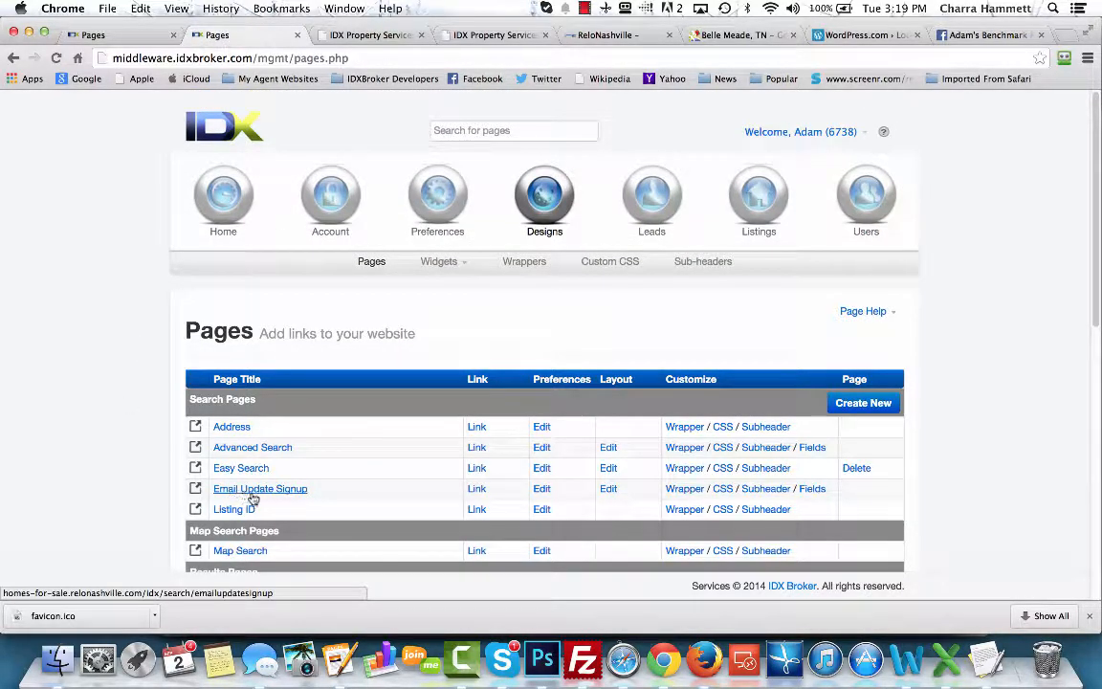
pyautogui.click(812, 488)
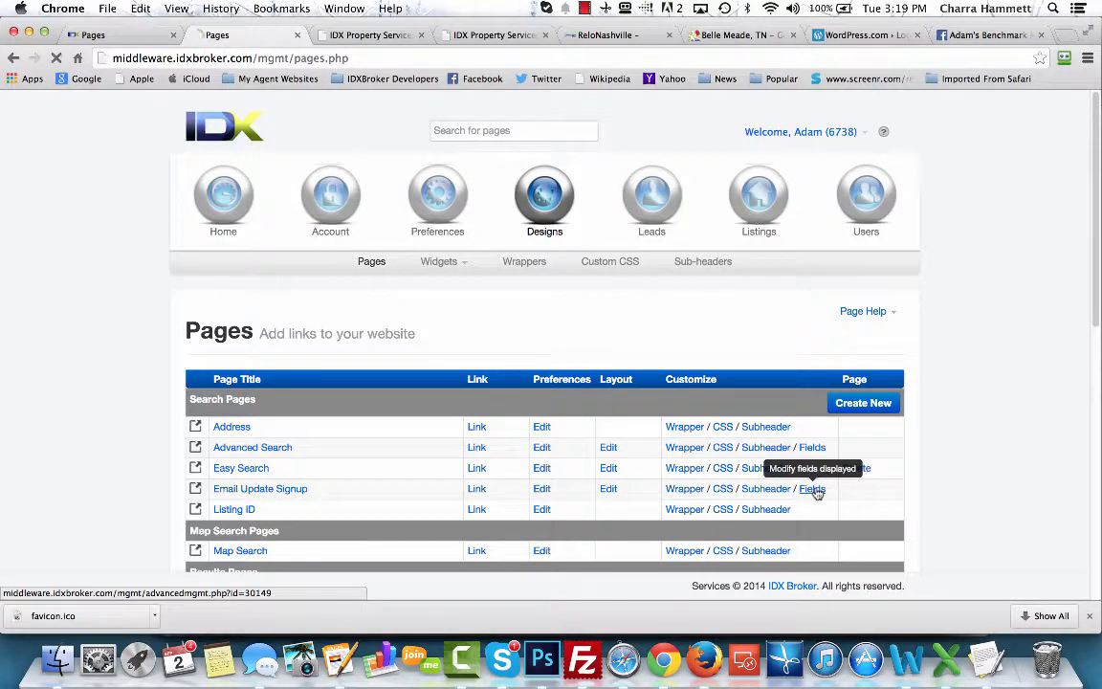
pyautogui.scroll(-2, 566, 379)
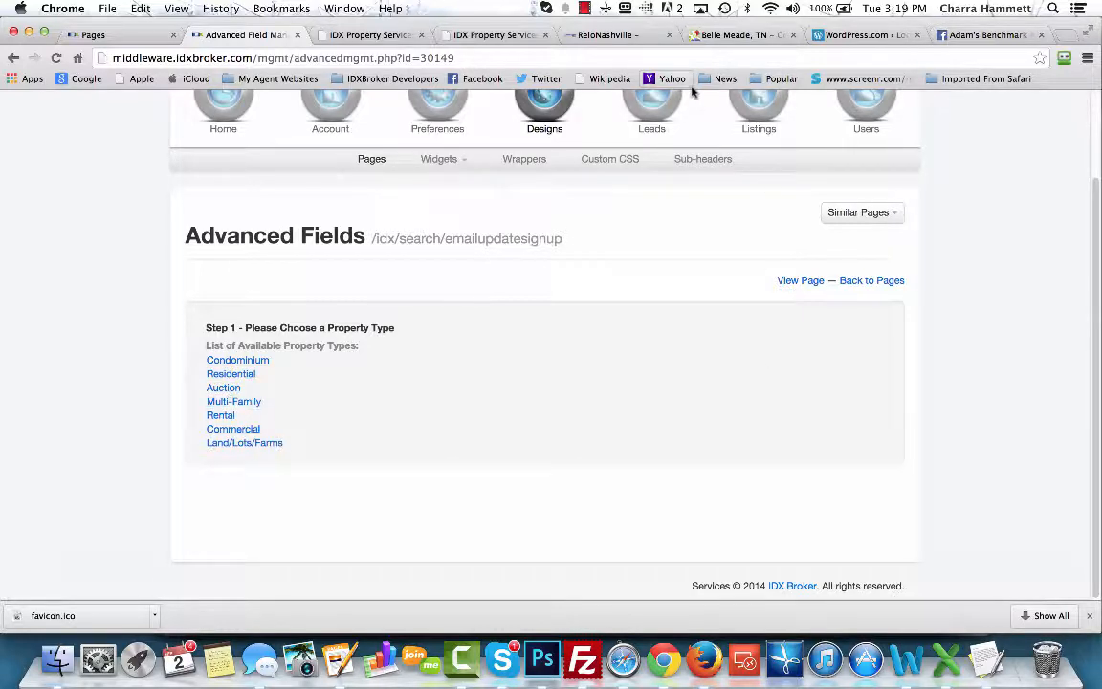
pyautogui.click(585, 7)
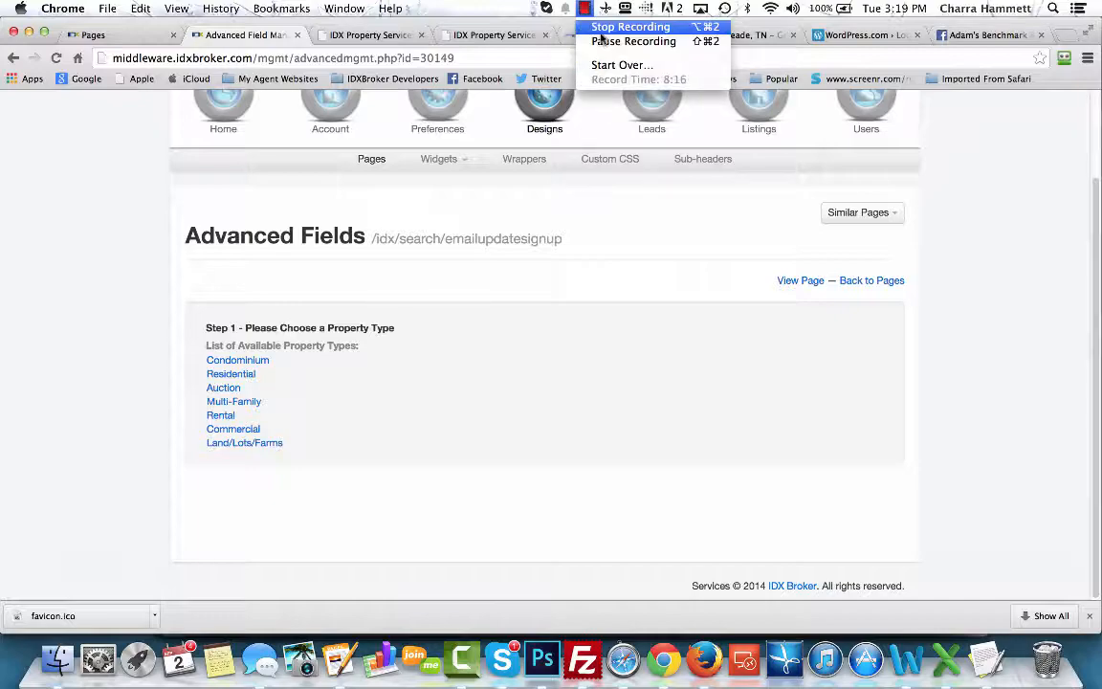